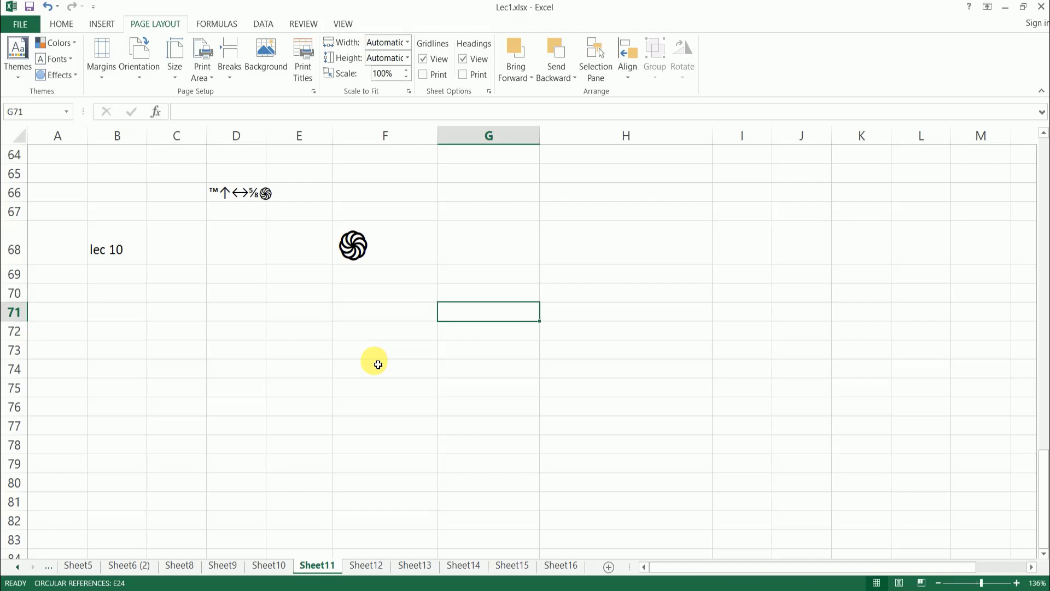
key(Left)
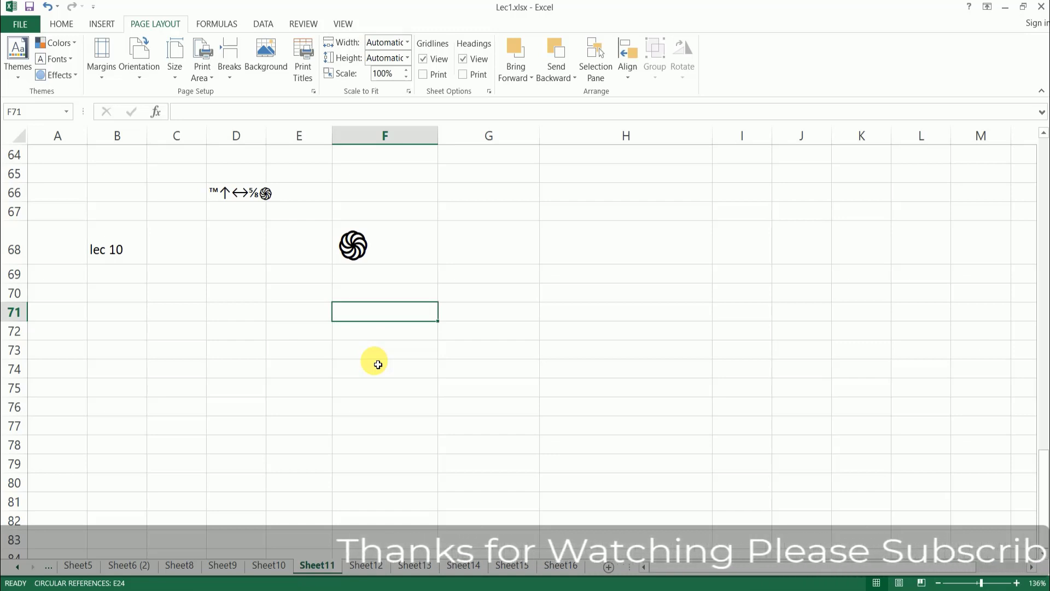
click(104, 25)
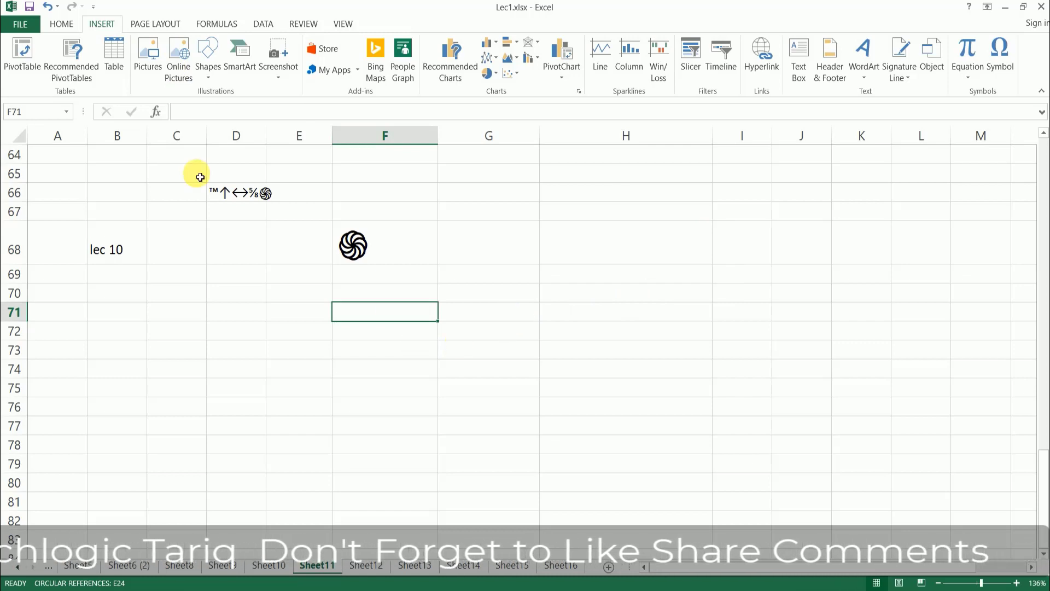
click(146, 26)
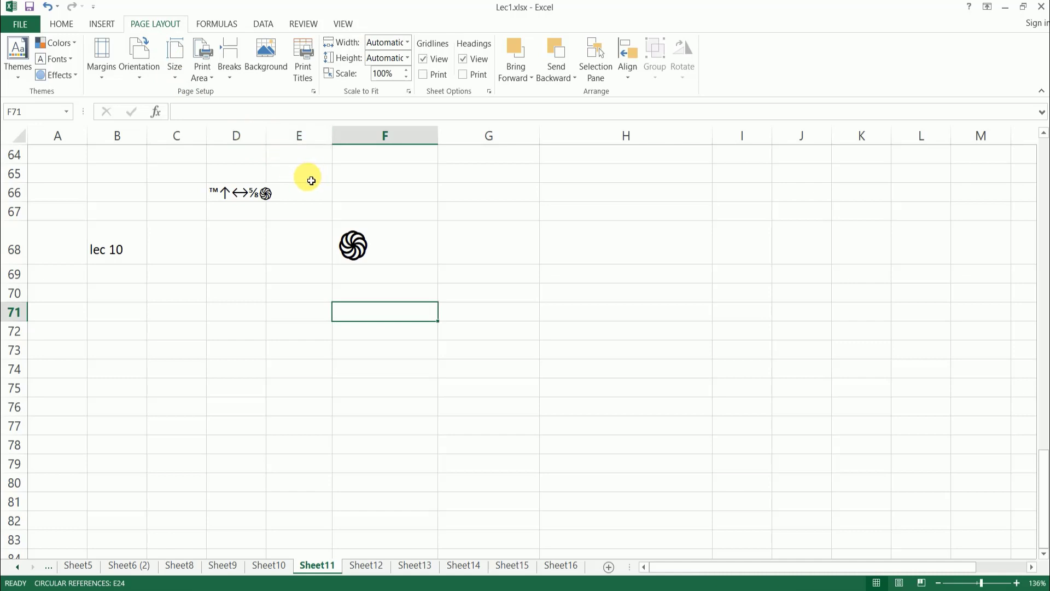
click(396, 336)
click(397, 312)
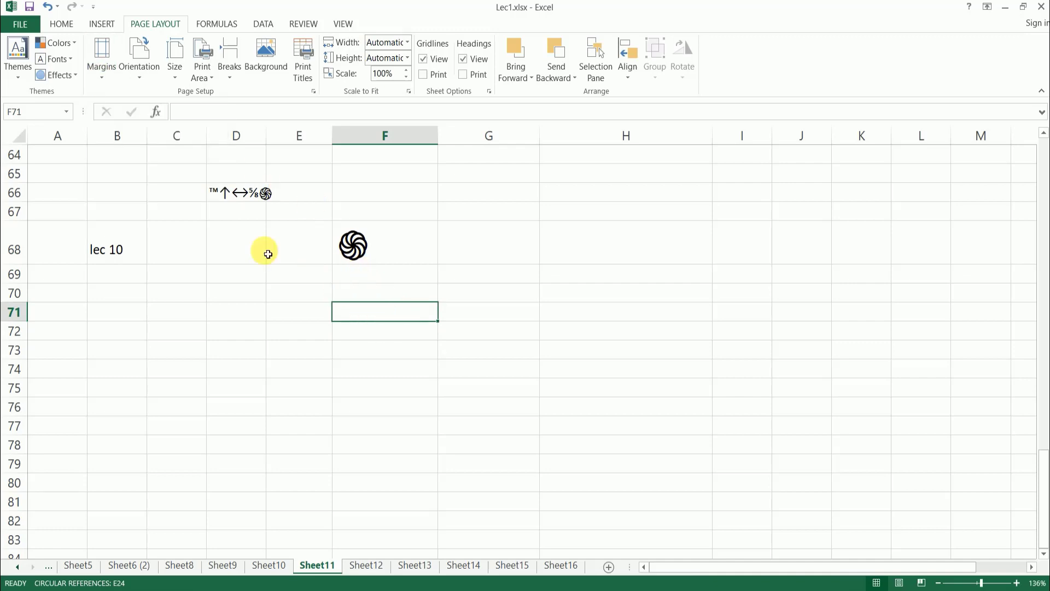
- Review the margin presets and the custom margin settings for Sheet11, then dismiss them without changes
click(101, 78)
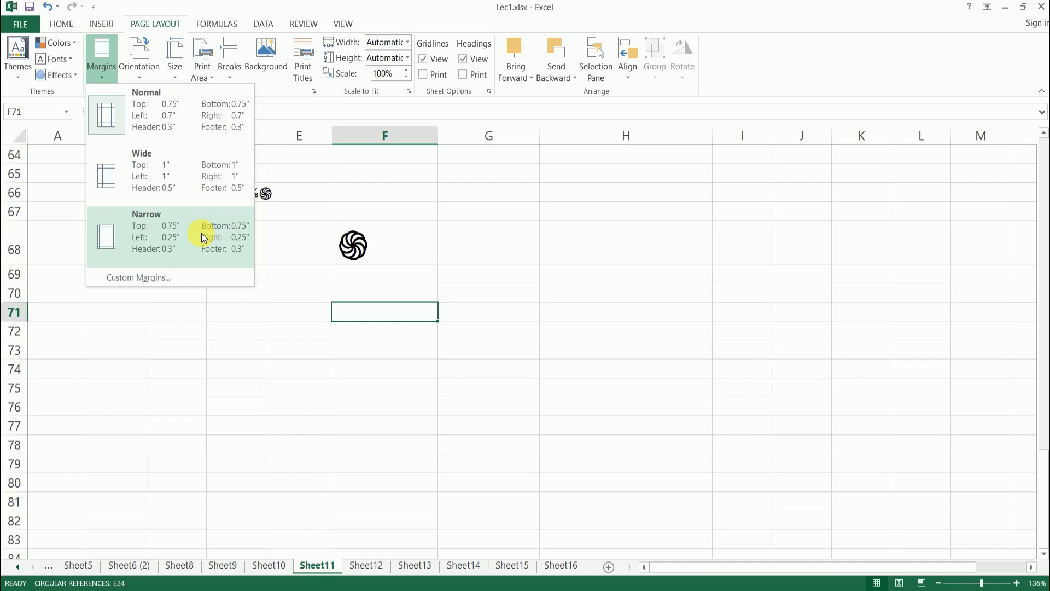
click(169, 279)
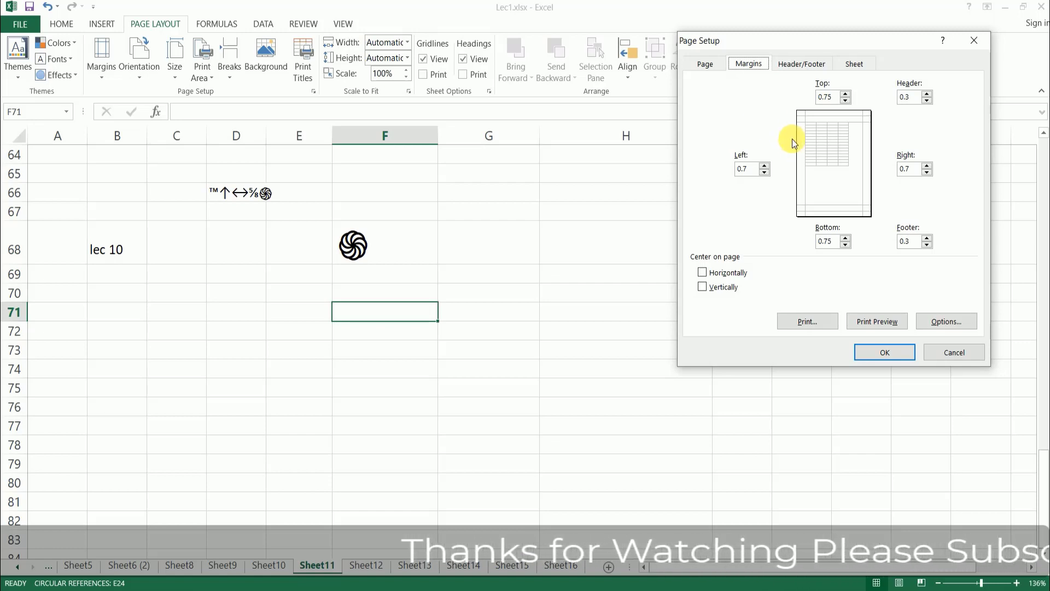
click(954, 352)
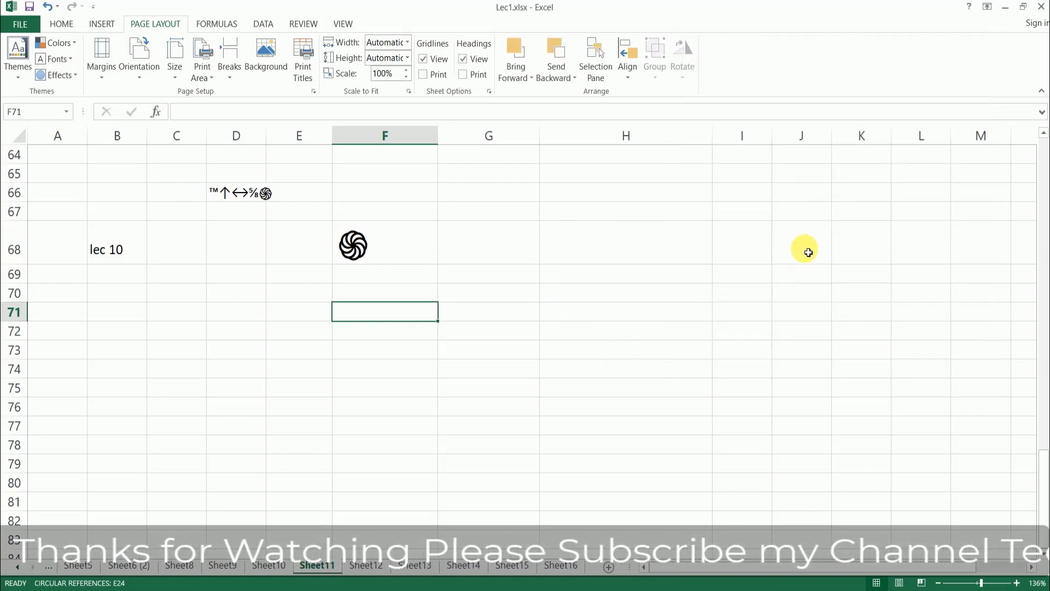
scroll(808, 252, up, 5)
scroll(807, 253, down, 6)
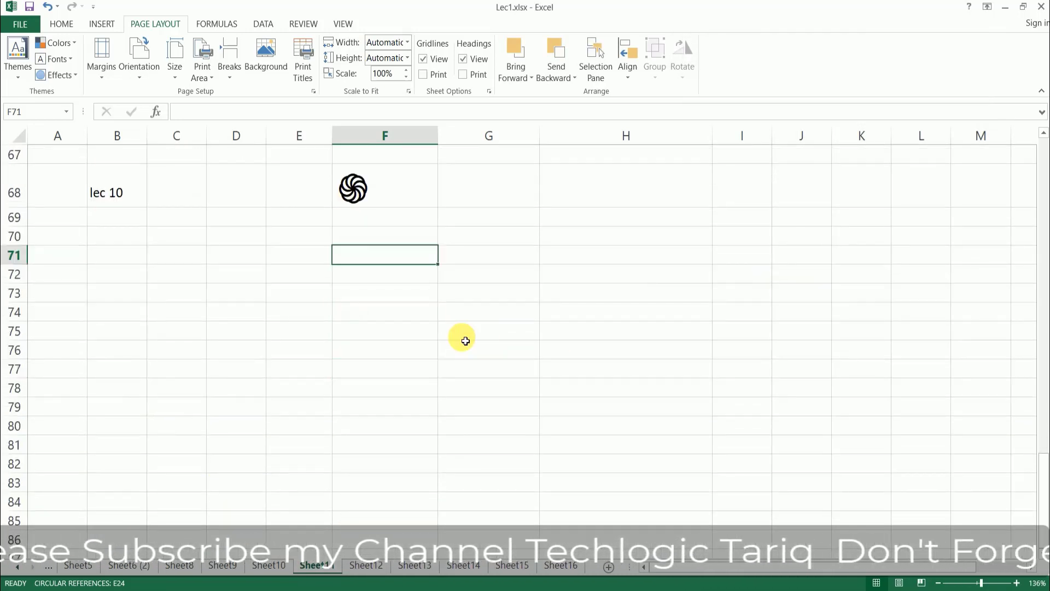
click(422, 280)
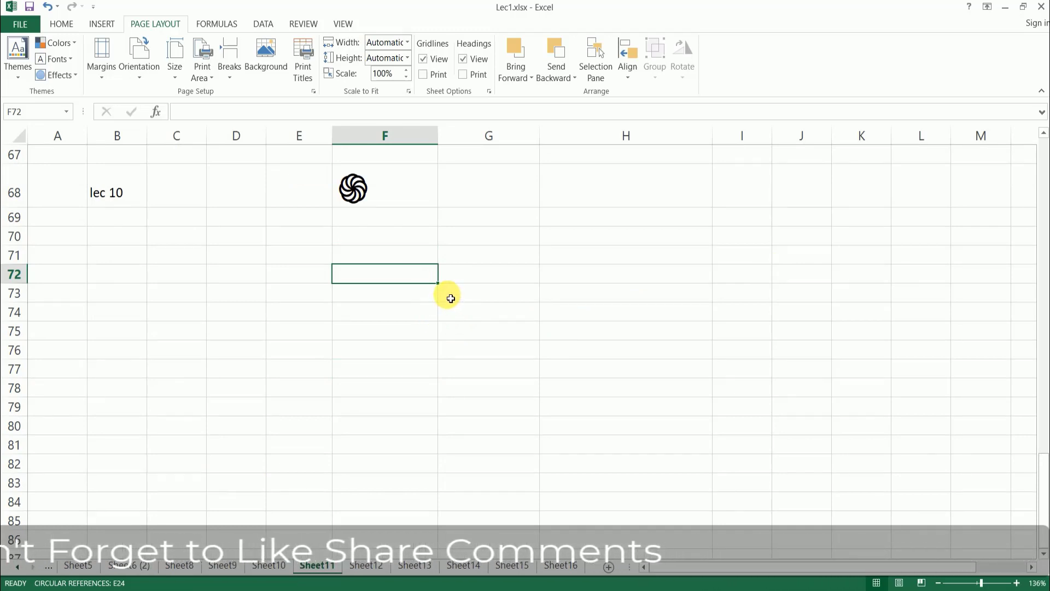
- Open the workbook's print settings and limit the page range to 1 to 1
click(20, 24)
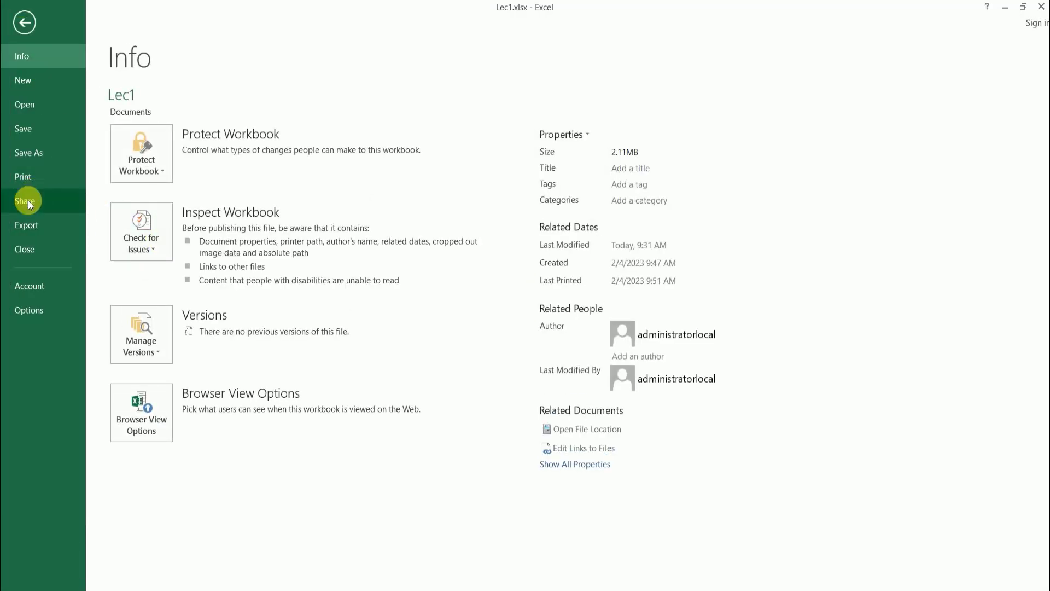
click(48, 177)
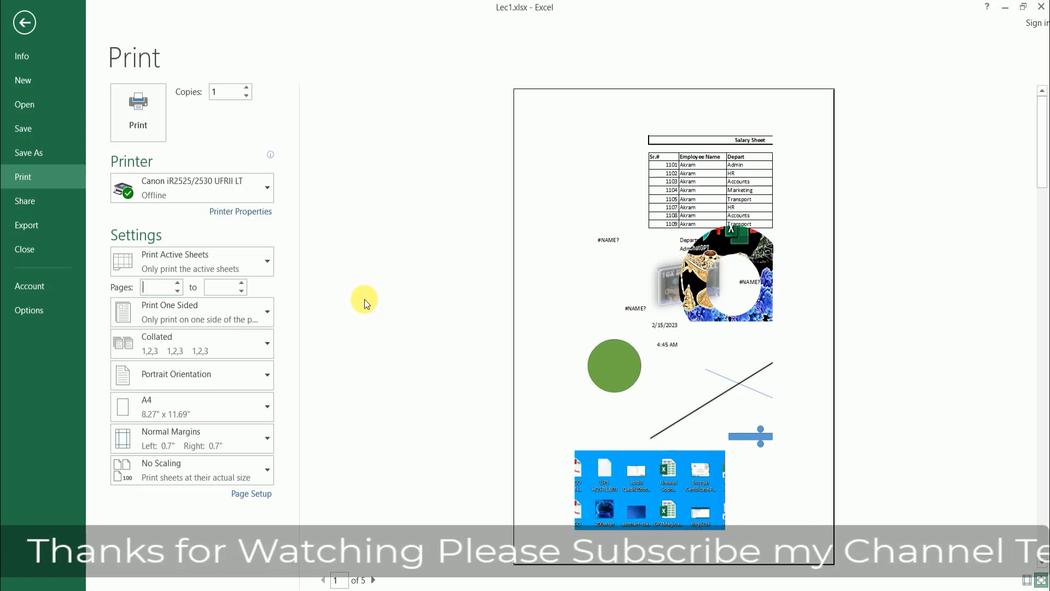
text(1)
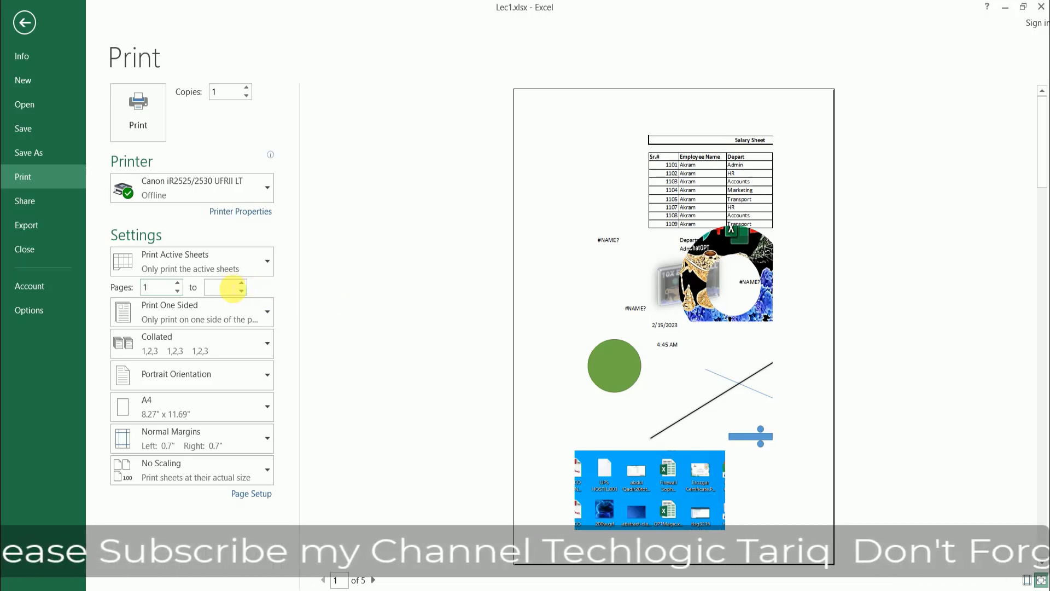
click(230, 287)
text(1)
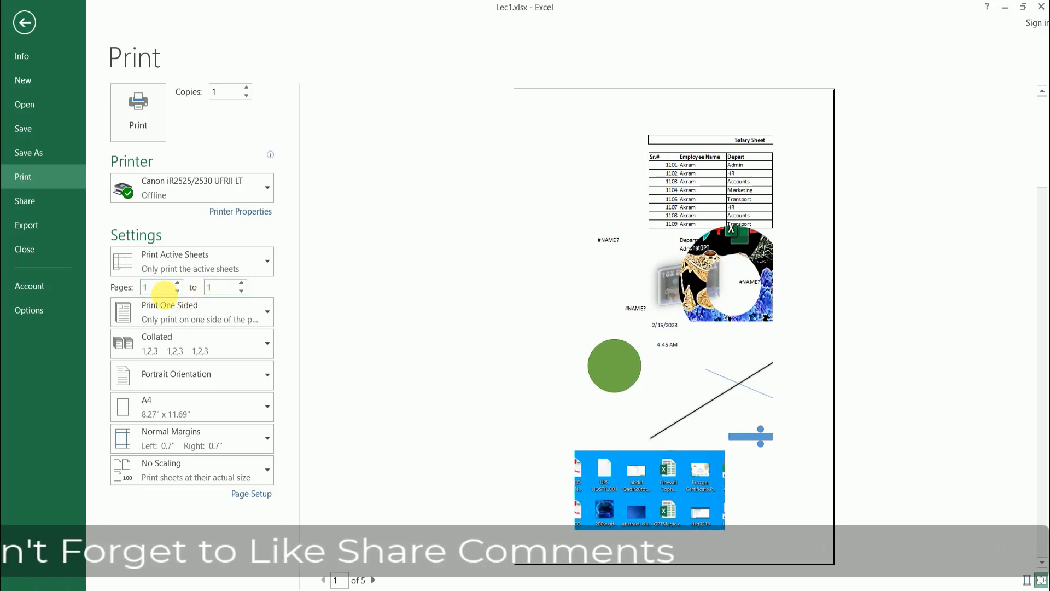
- Change the print page range to pages 2 to 3
drag(165, 292, 136, 294)
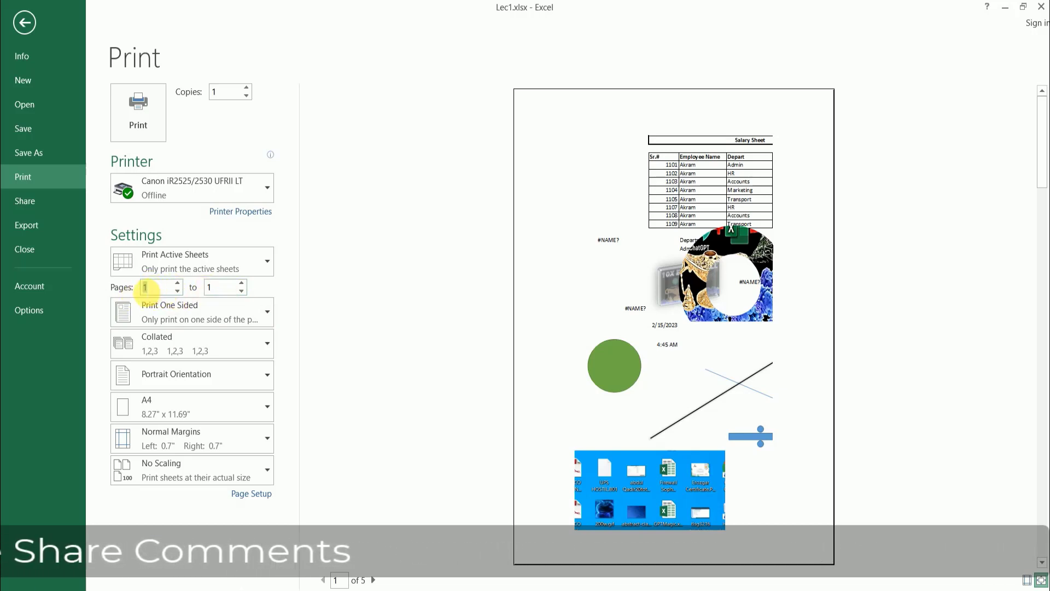
text(2)
drag(242, 289, 211, 288)
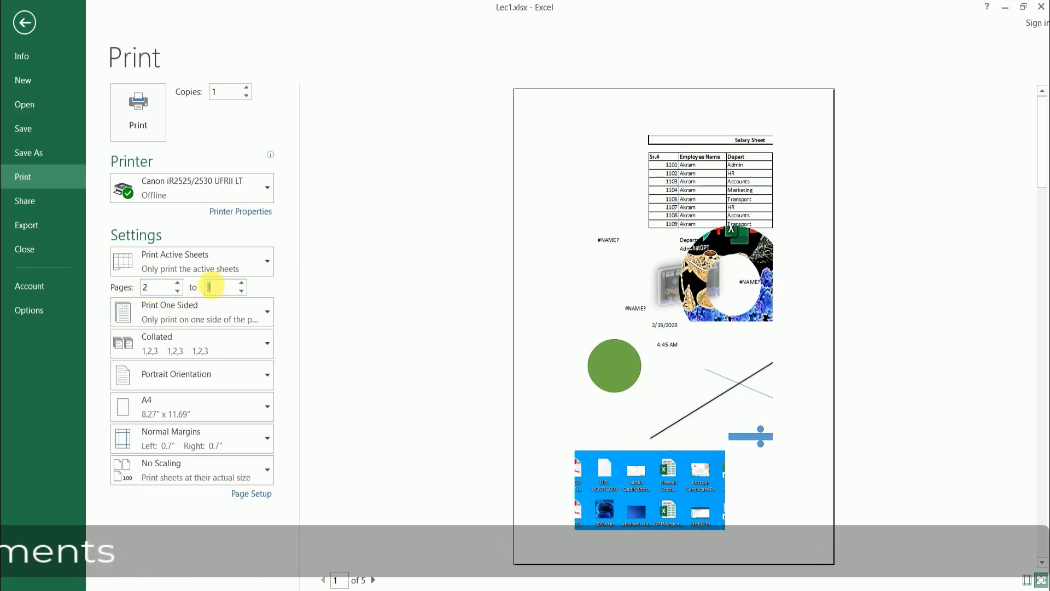
text(3)
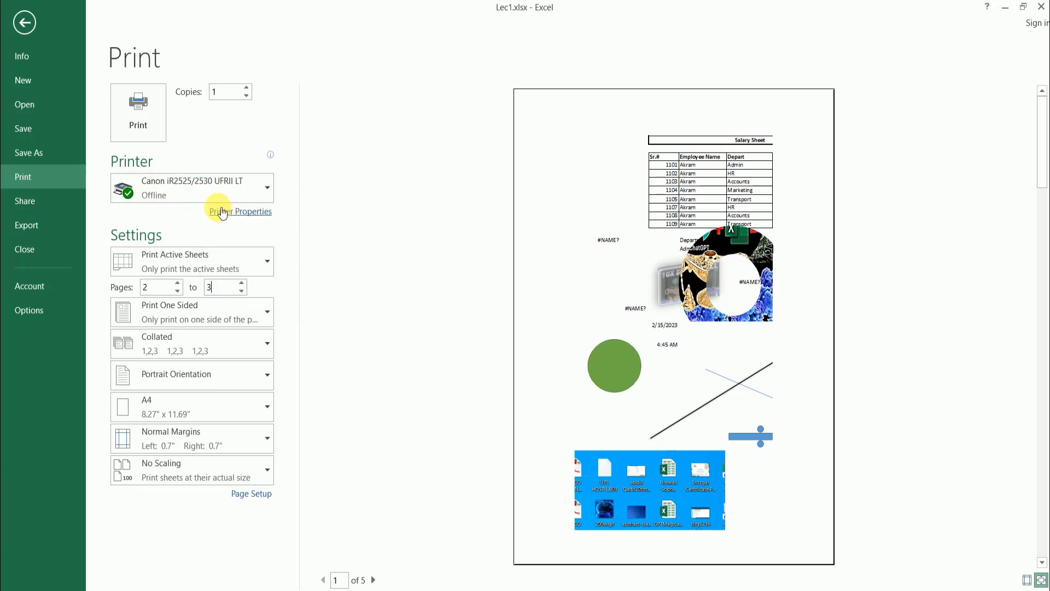
- Switch the print orientation to landscape and return it to portrait
click(259, 375)
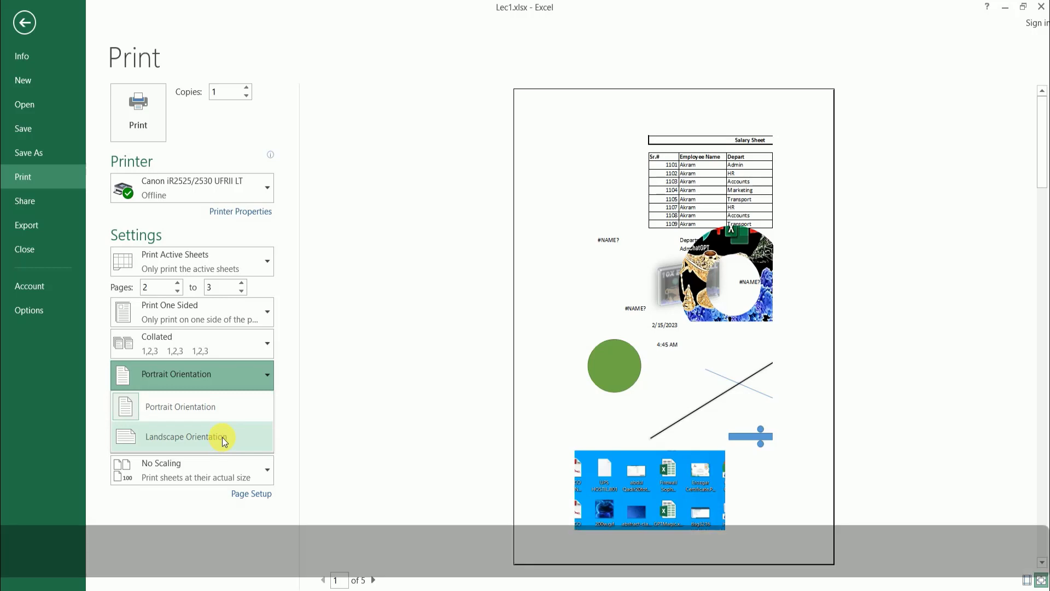
click(222, 438)
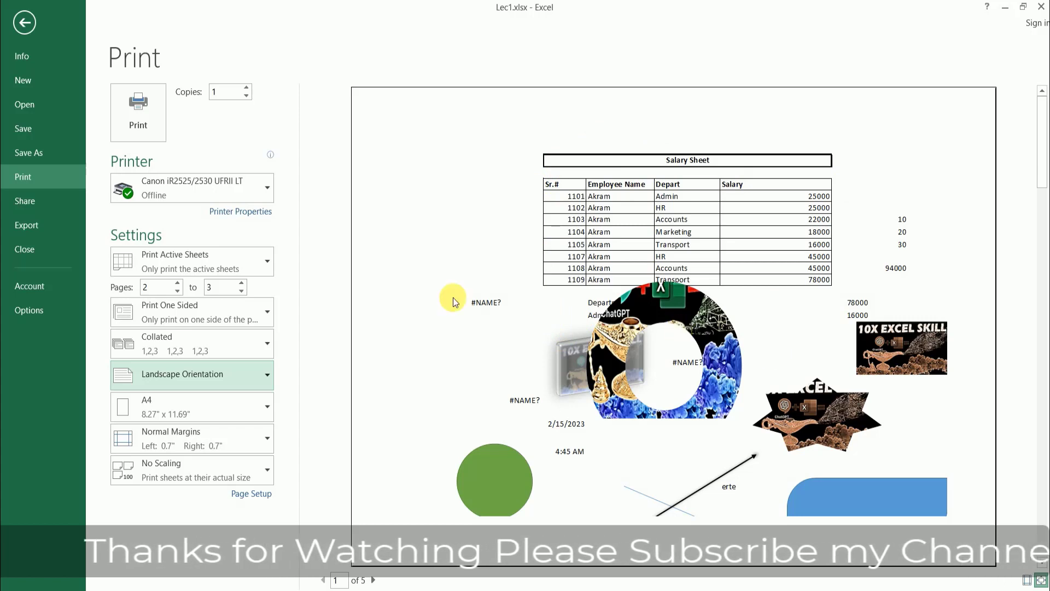
click(215, 375)
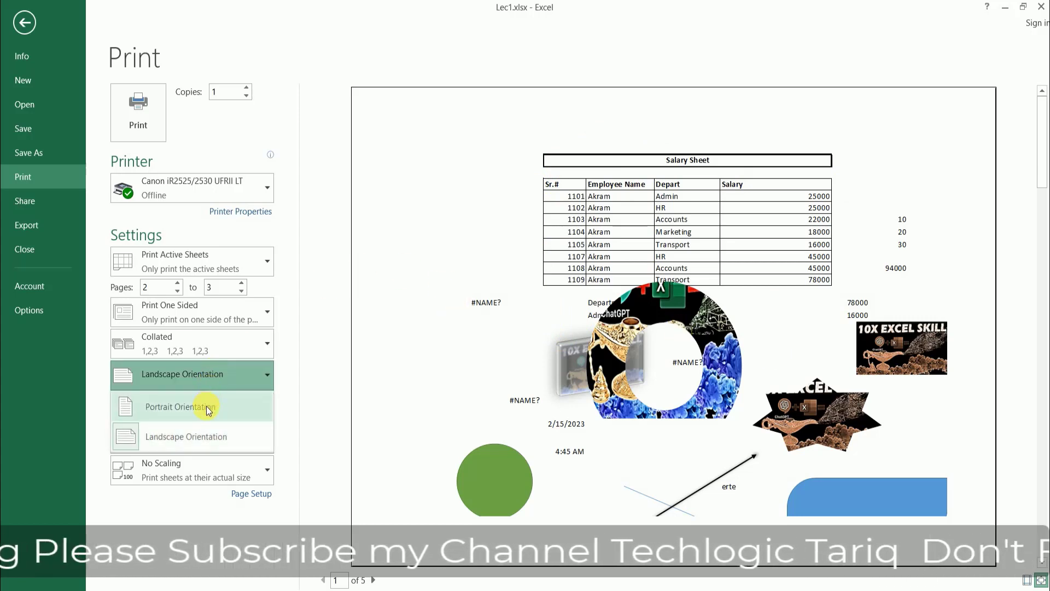
click(207, 404)
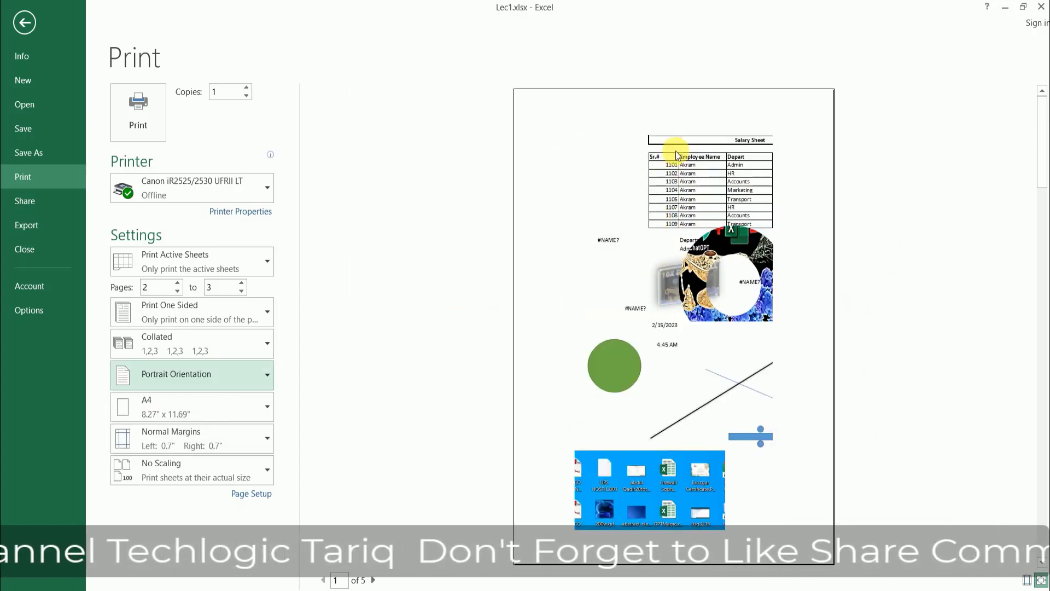
- Set a custom top margin of 4.5 inches for the printed sheet and apply it
click(251, 439)
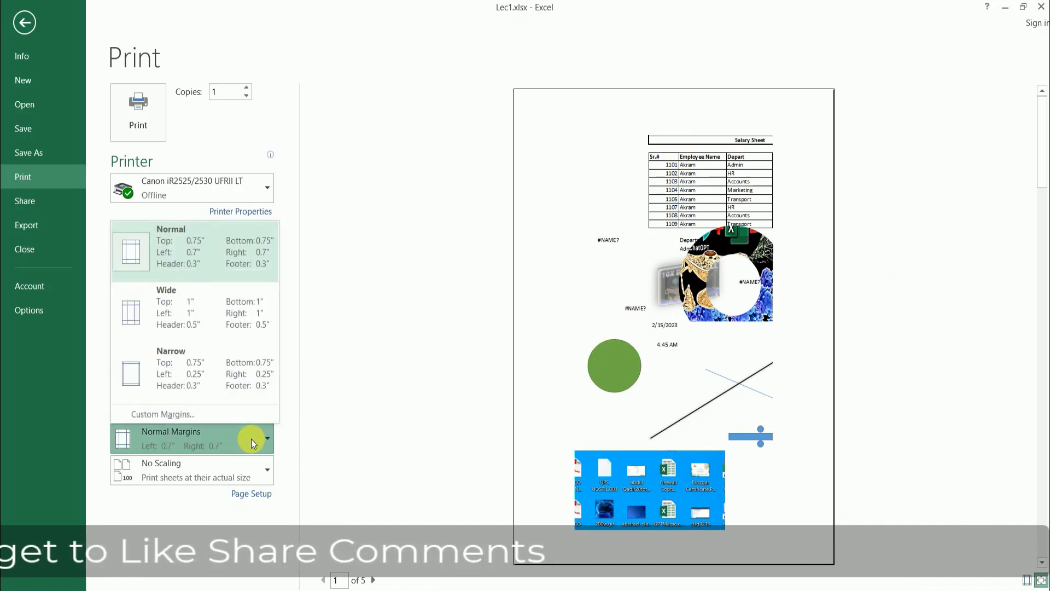
click(194, 414)
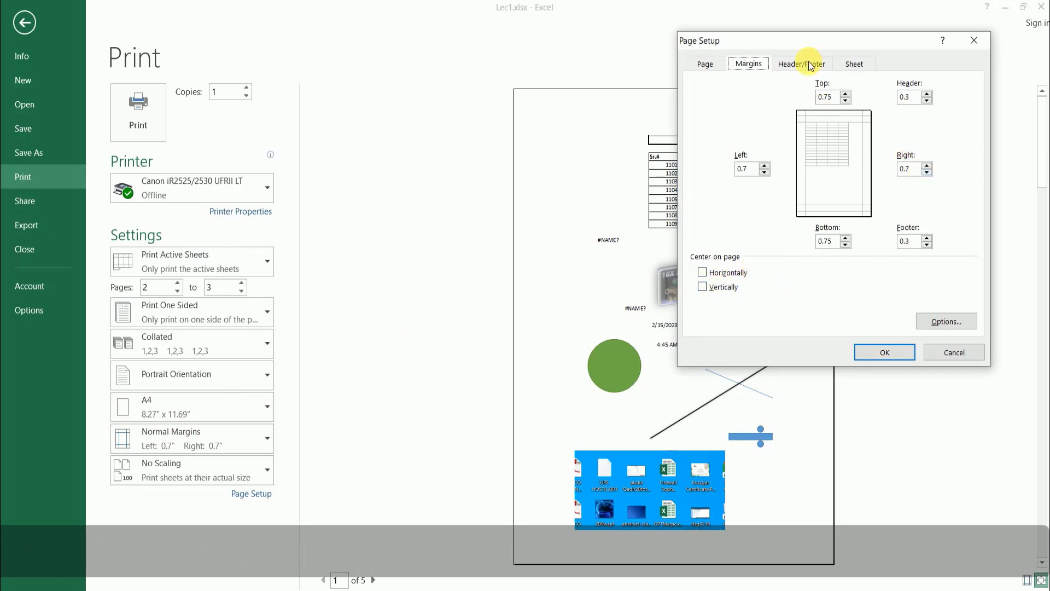
drag(829, 44, 840, 25)
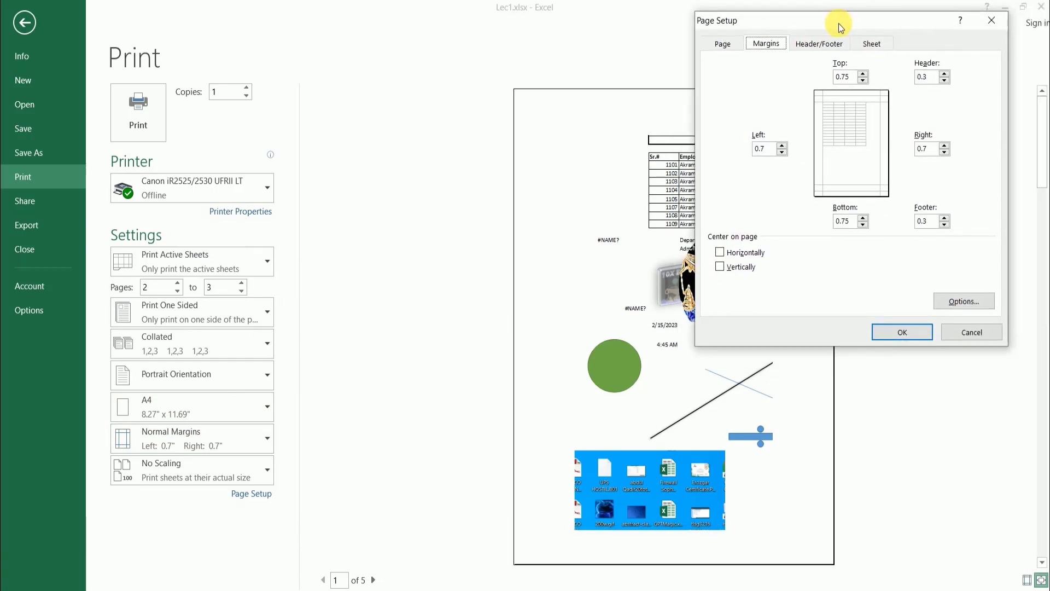
click(863, 75)
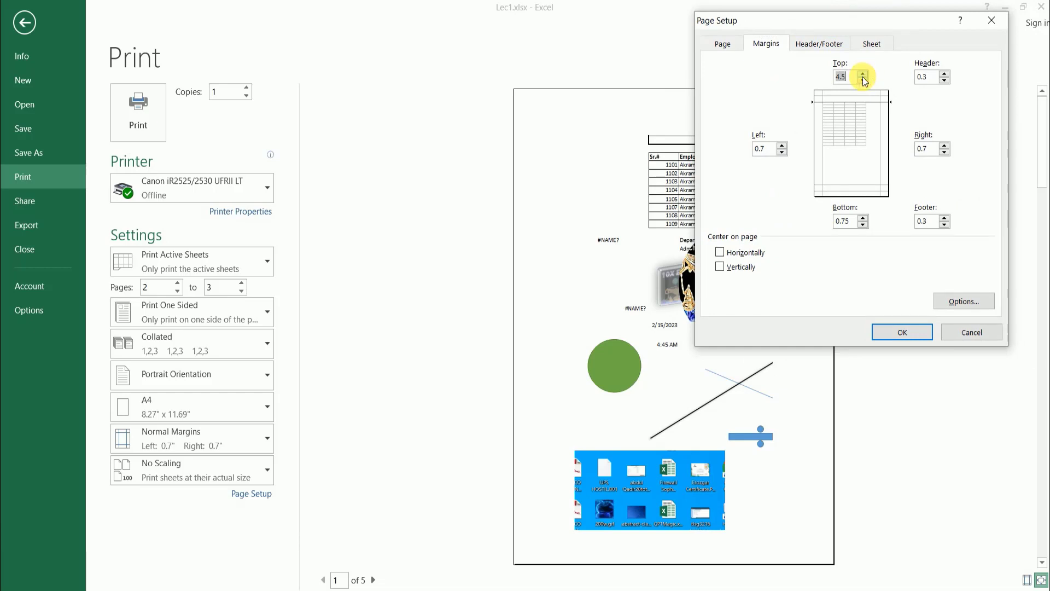
click(912, 334)
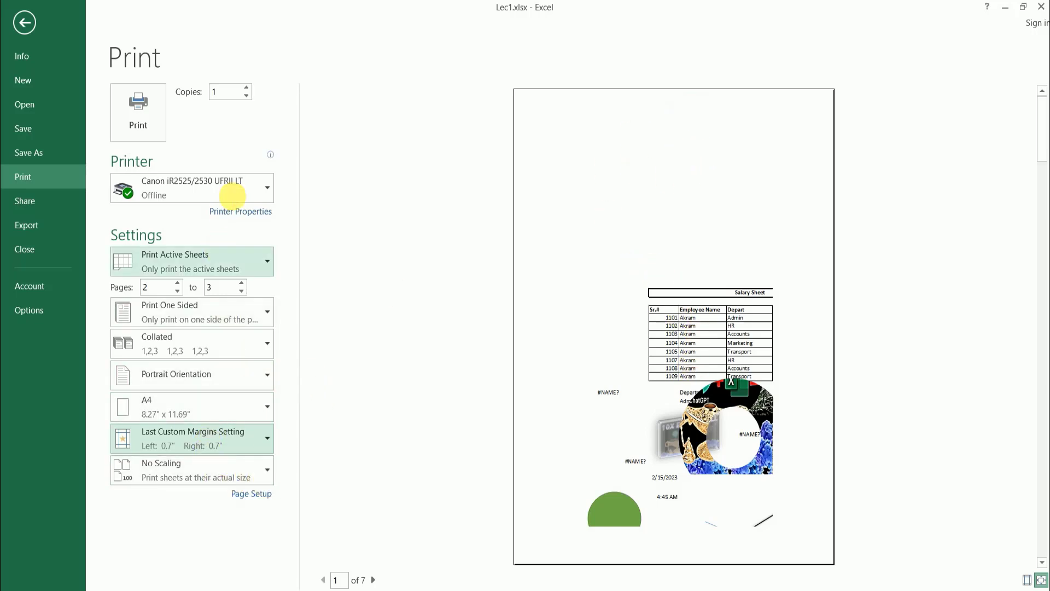
- Open Page Setup and review its page, margin, header/footer and sheet options
click(259, 497)
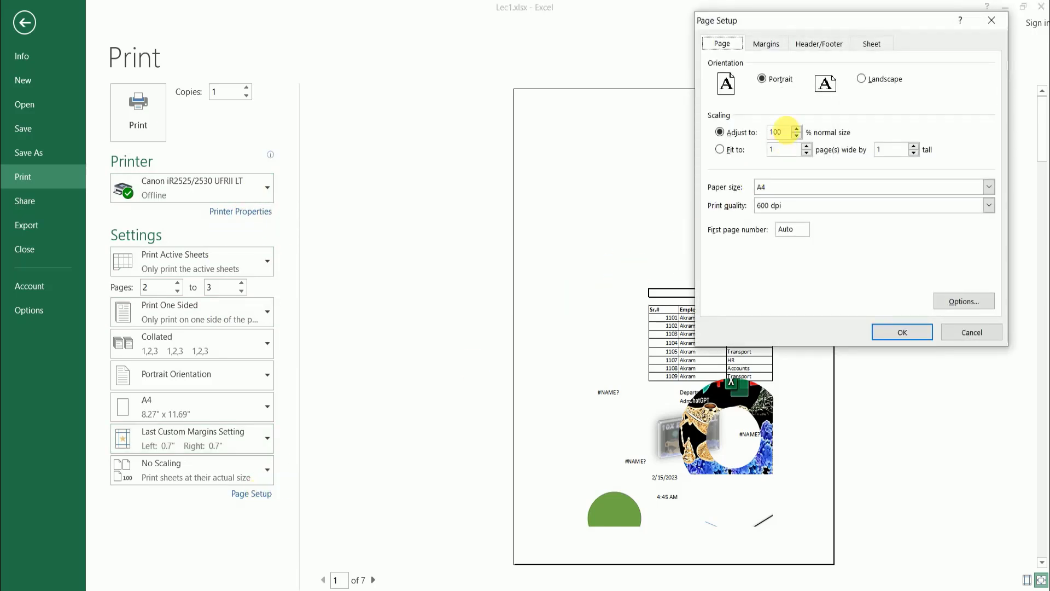
click(770, 43)
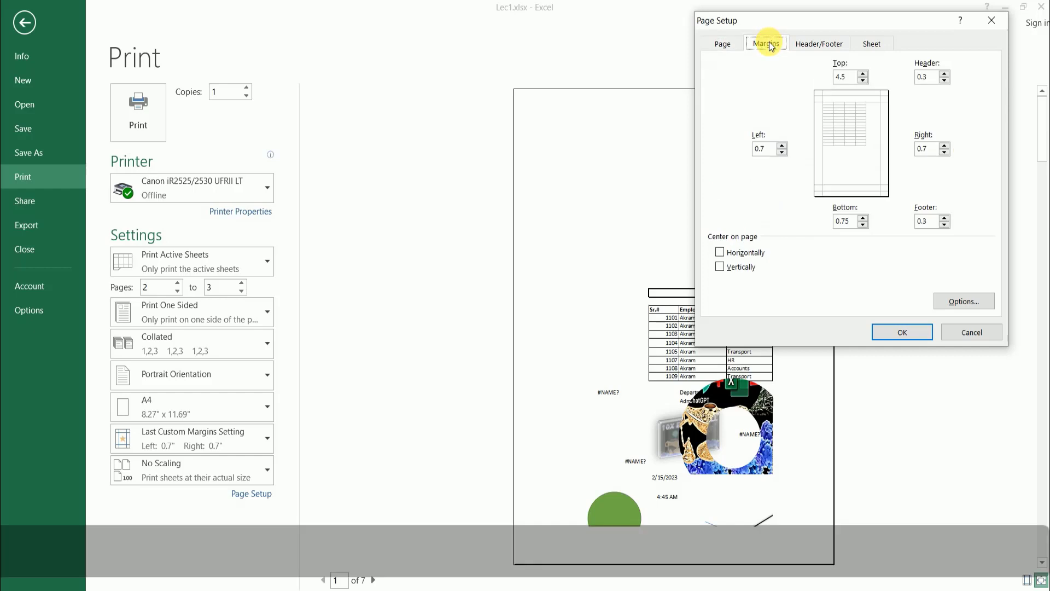
click(818, 46)
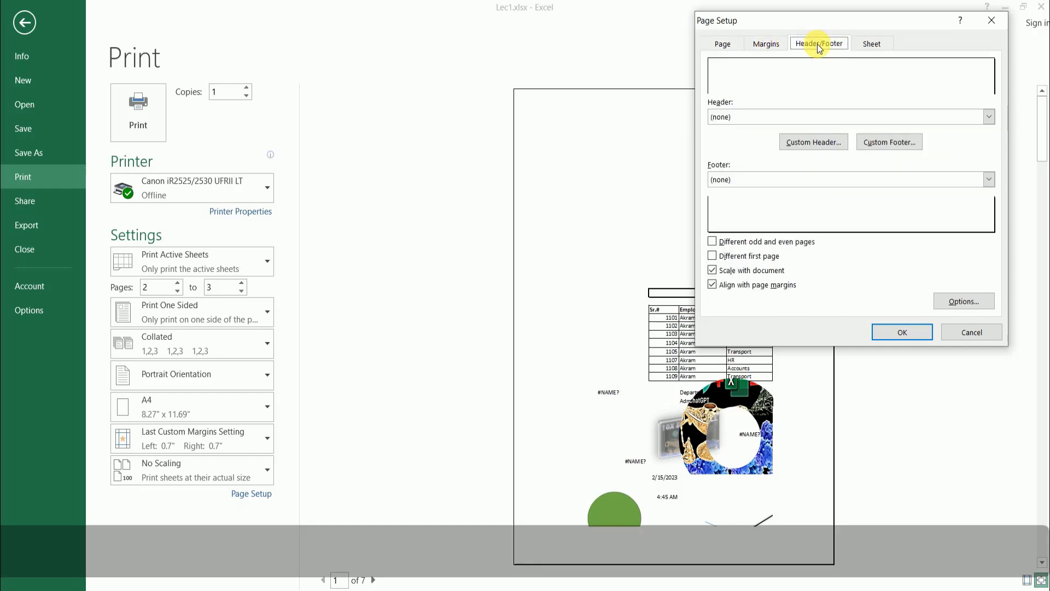
click(873, 49)
click(723, 45)
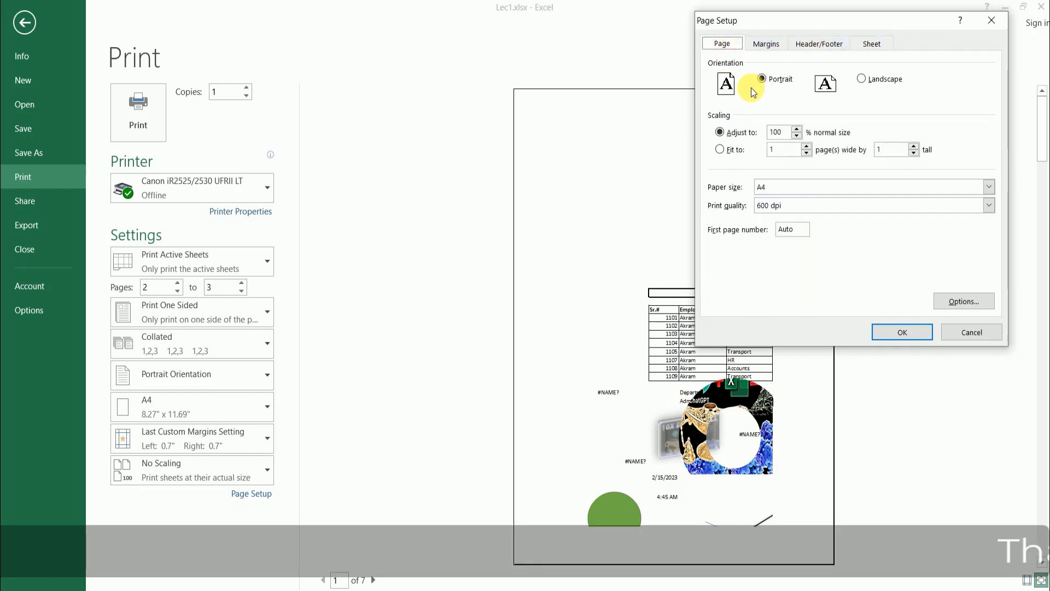
click(764, 43)
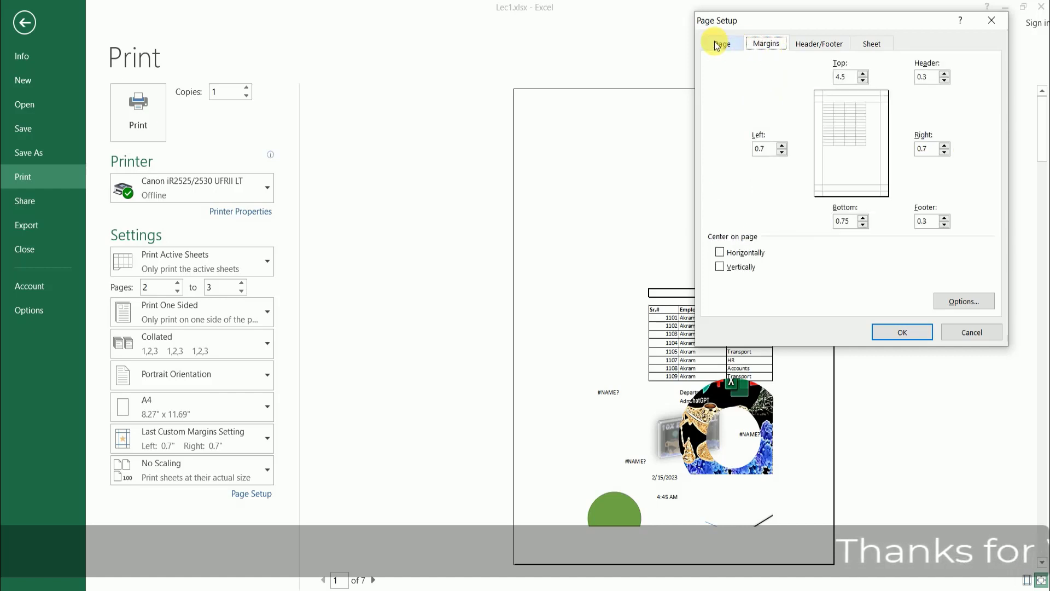
click(716, 46)
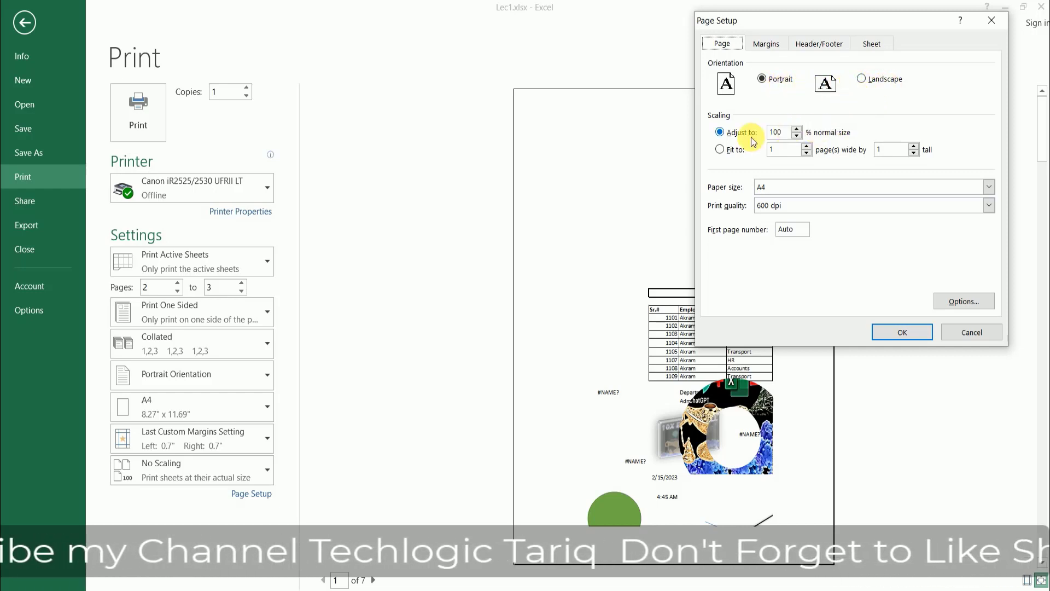
- Set the print scaling to 160% of normal size and apply it
click(797, 129)
click(797, 130)
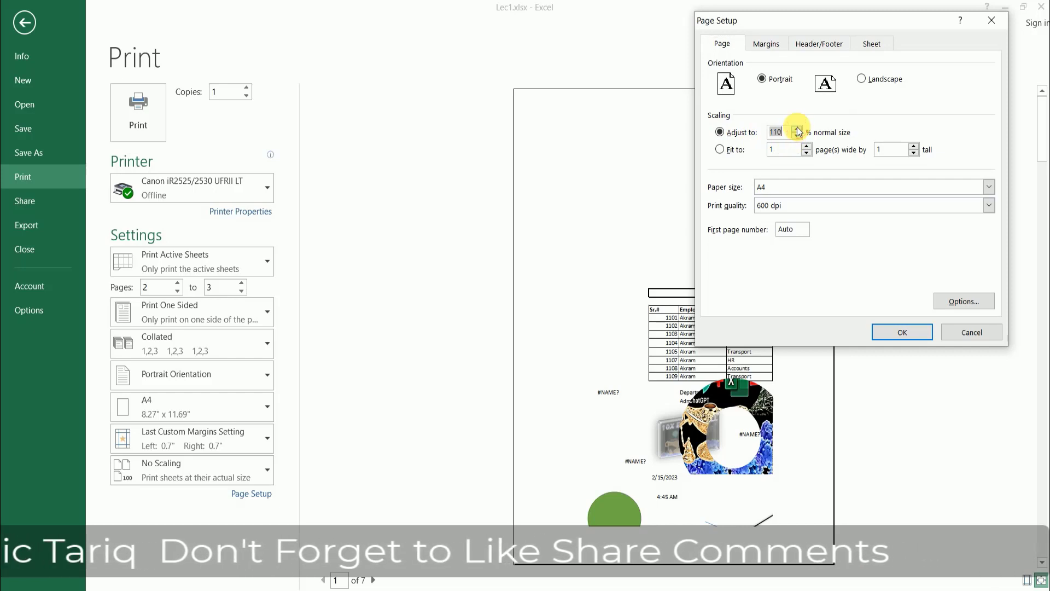
click(797, 129)
click(797, 129)
click(797, 129)
click(797, 129)
click(797, 129)
click(797, 129)
click(797, 129)
click(797, 129)
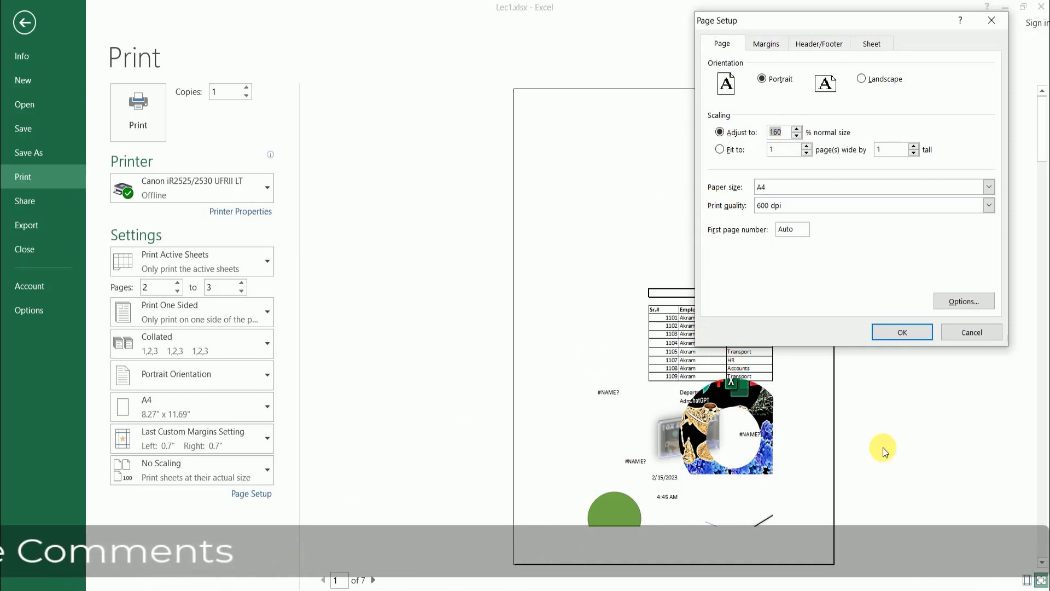
click(902, 332)
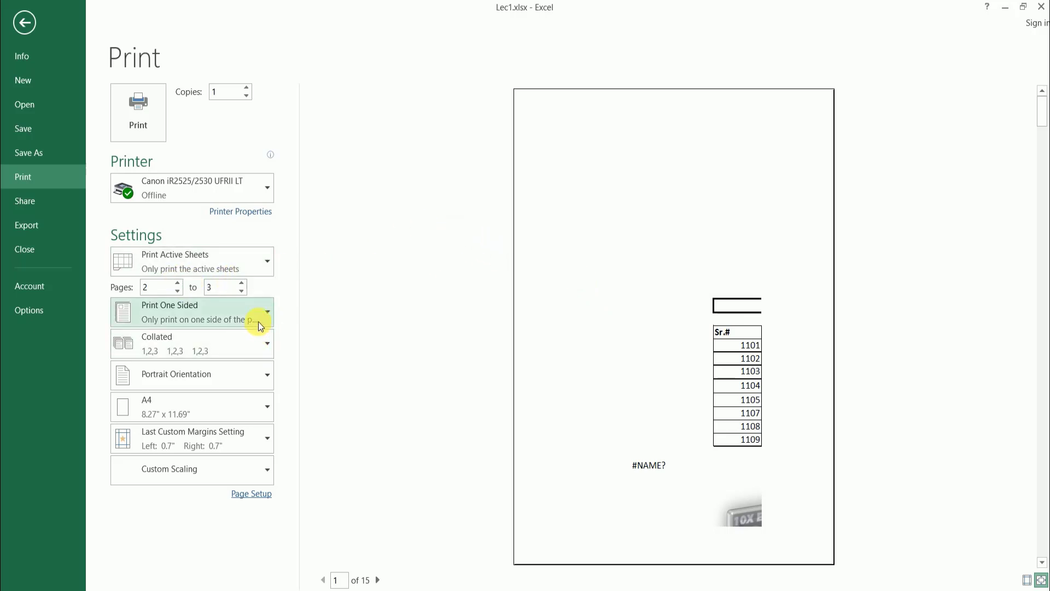
- Review the margin presets in the print settings without choosing one, and return to the worksheet
click(251, 448)
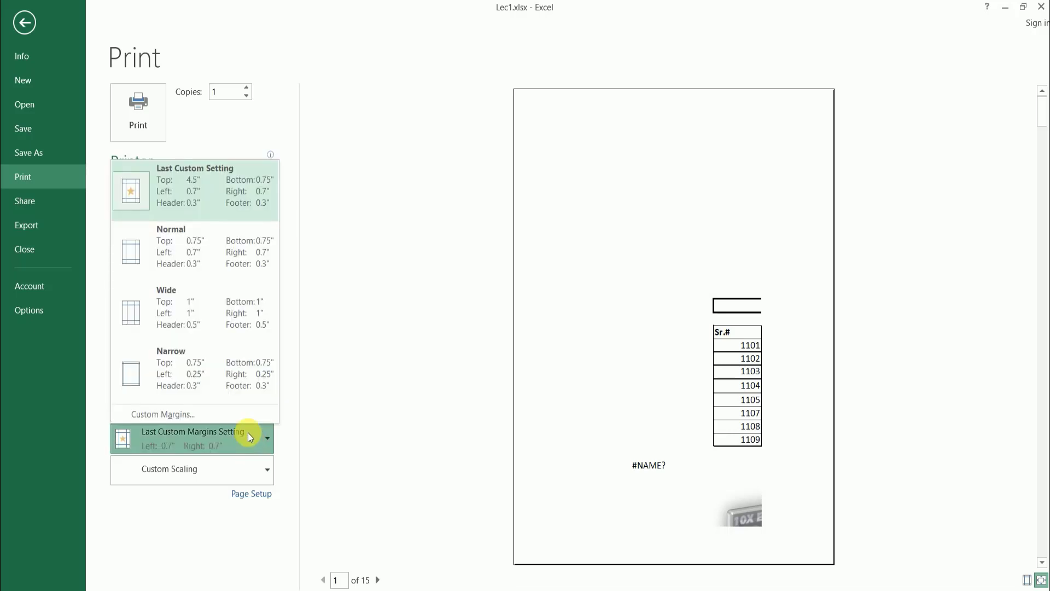
click(382, 212)
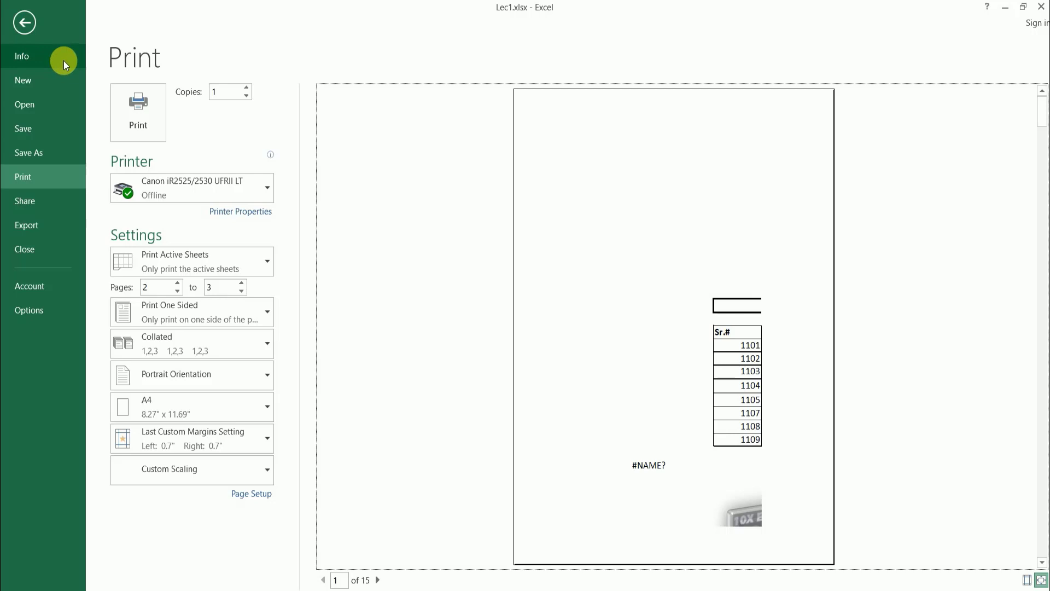
click(25, 21)
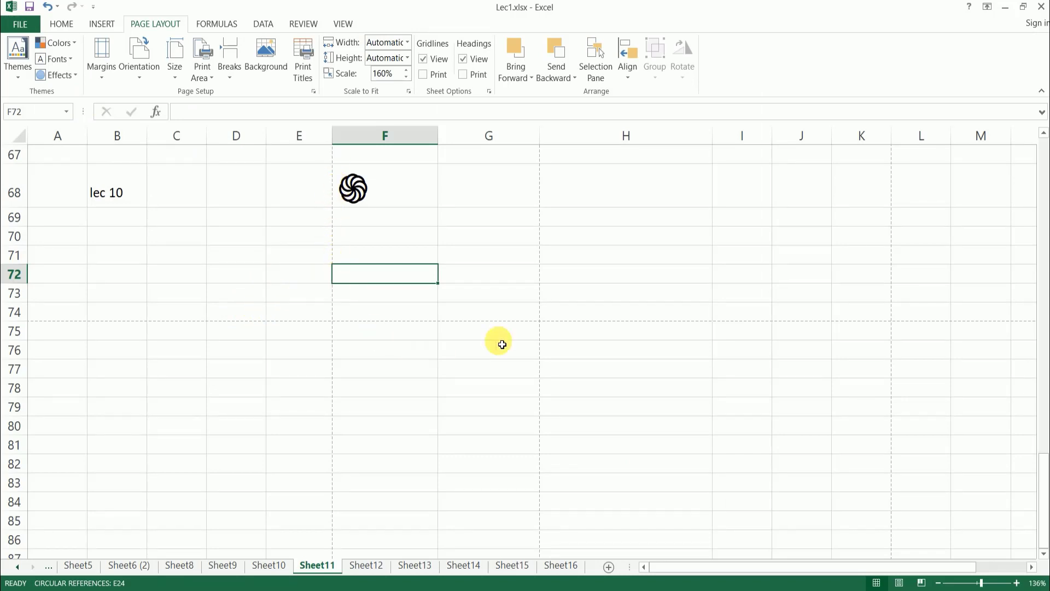
- Compare the page break lines on the worksheet with the first four pages of the print preview
scroll(551, 297, up, 18)
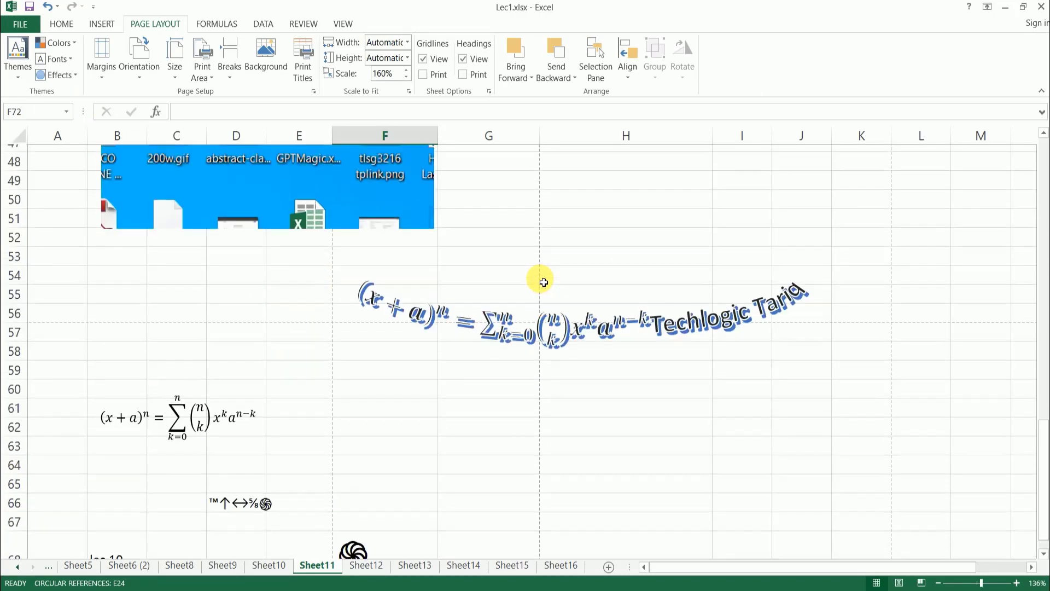
scroll(542, 284, up, 4)
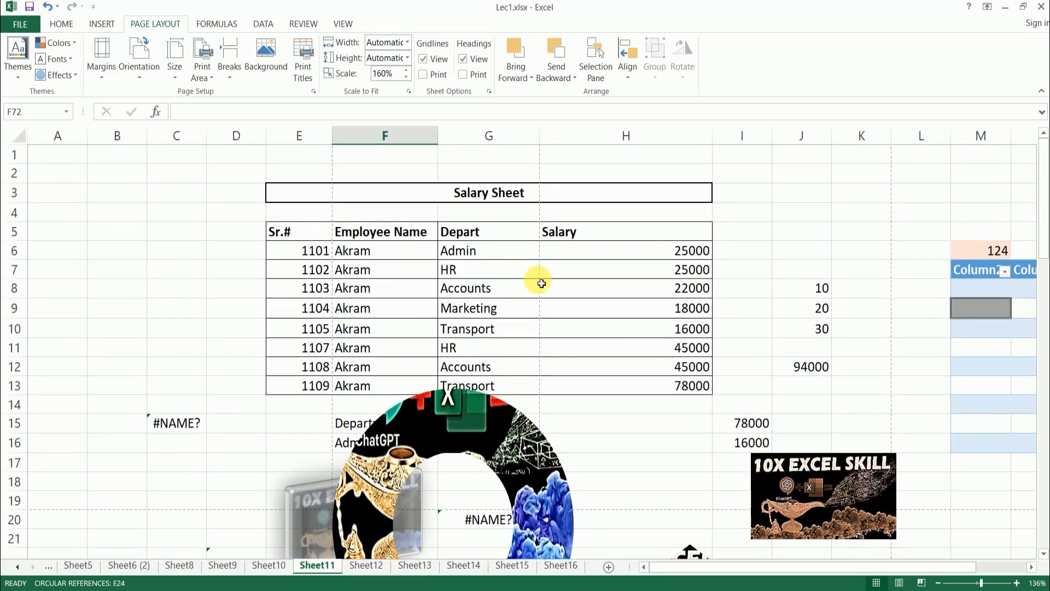
scroll(626, 360, down, 5)
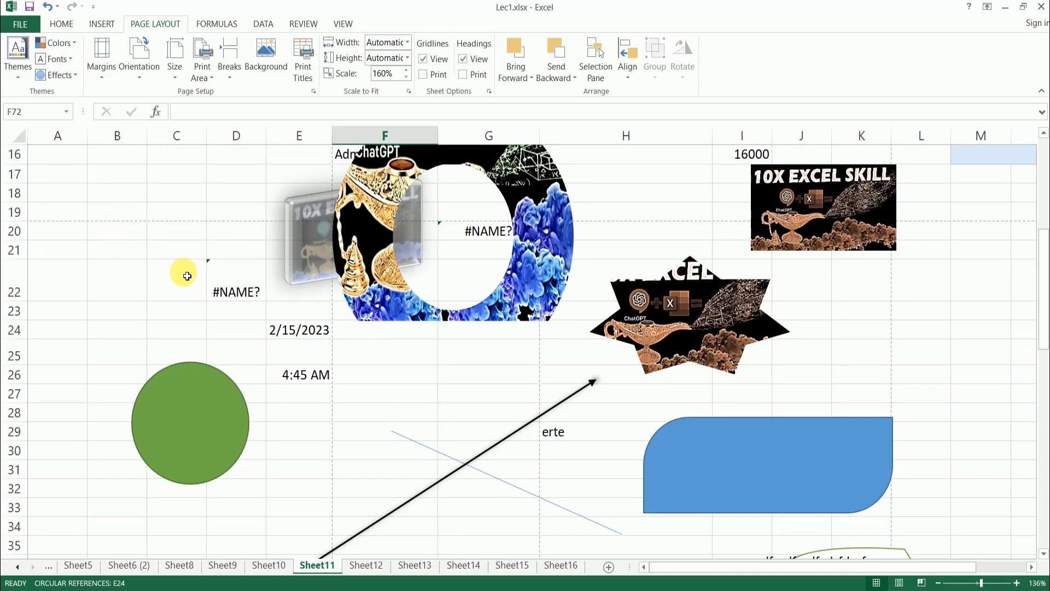
key(ctrl+p)
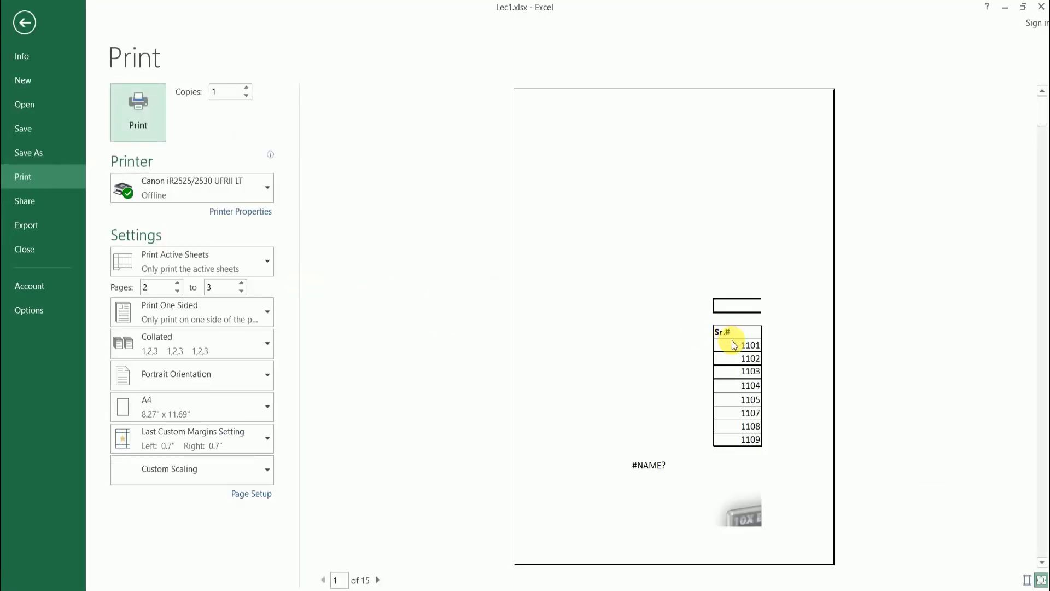
click(378, 580)
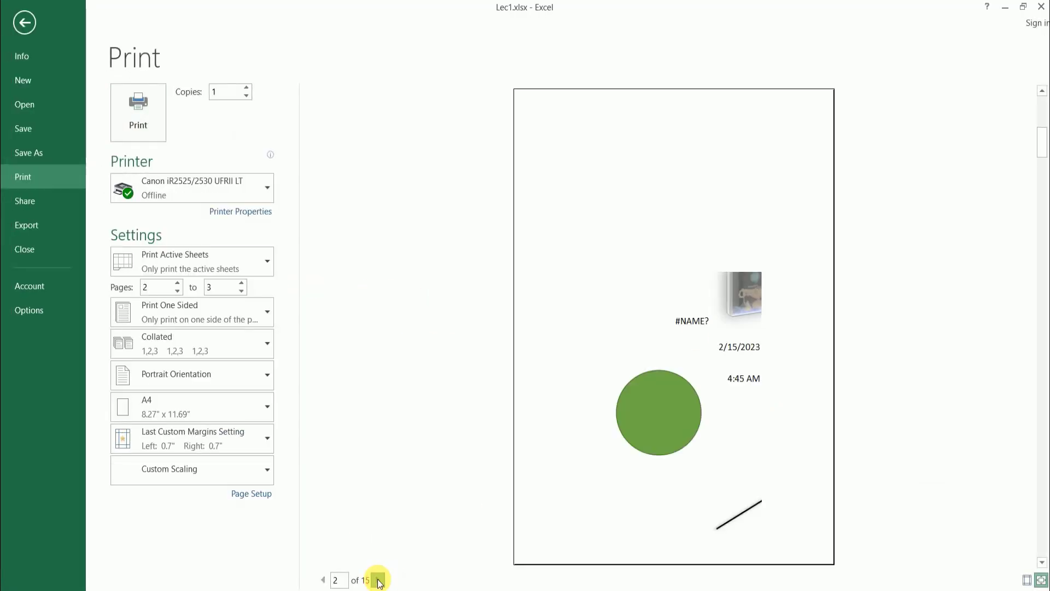
click(378, 579)
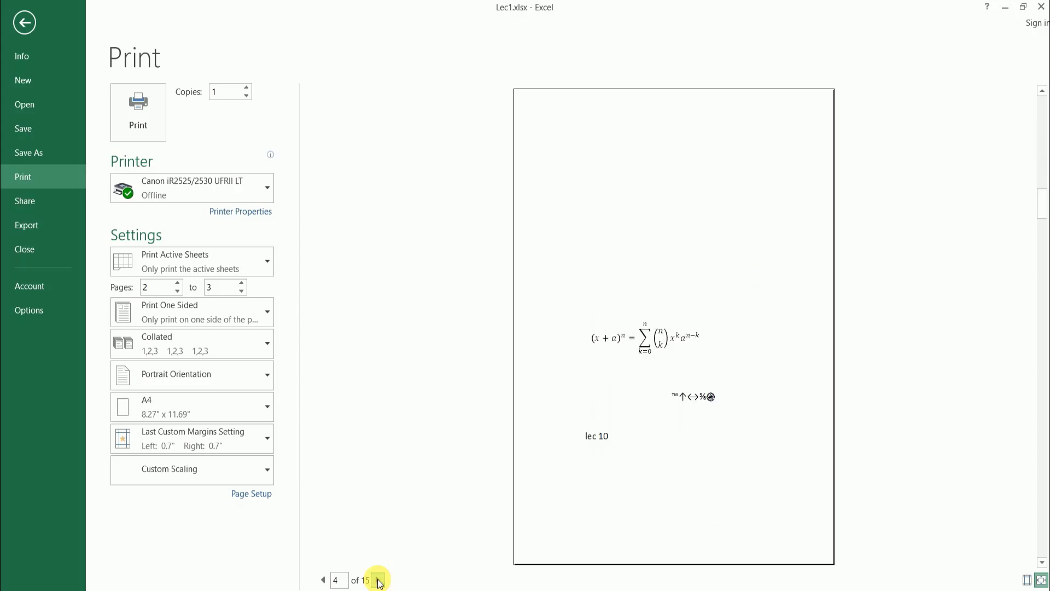
click(33, 35)
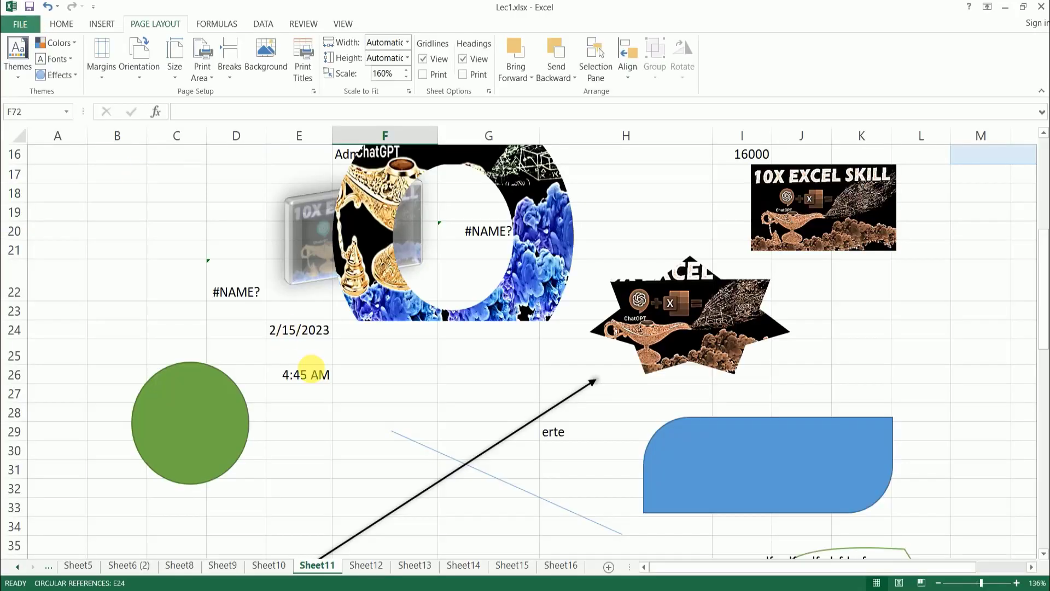
- Examine how the page breaks divide the tables, pictures and shapes down the worksheet, checking the print preview once more
scroll(311, 368, up, 5)
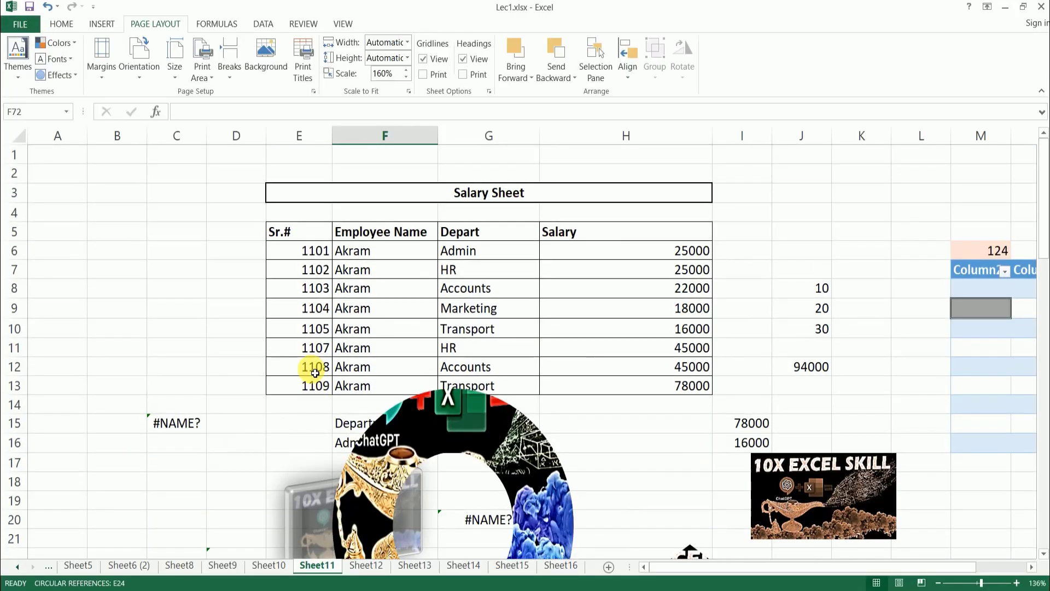
click(219, 214)
scroll(438, 312, down, 7)
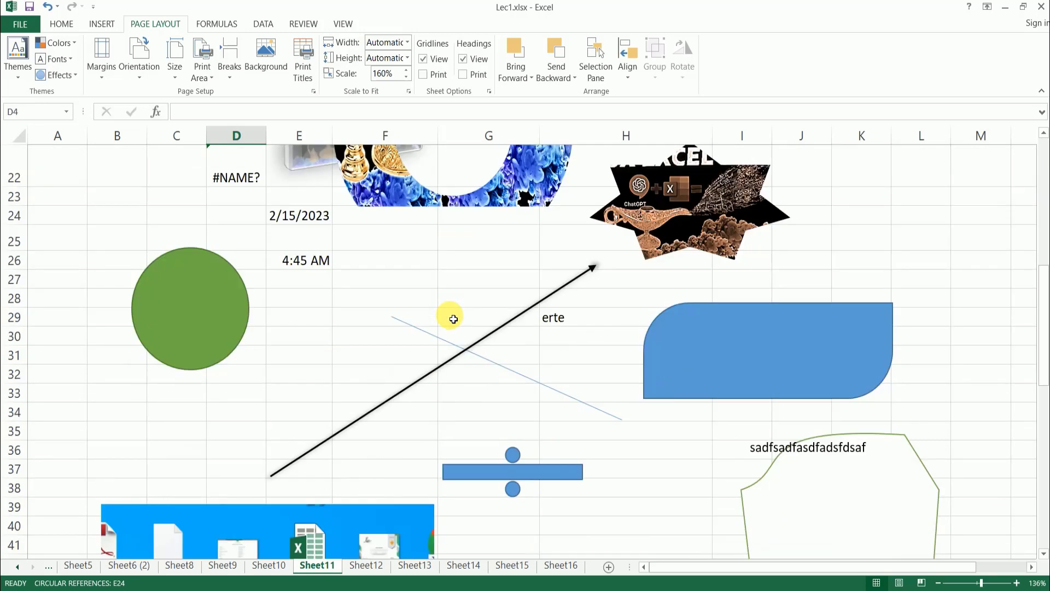
scroll(454, 318, down, 4)
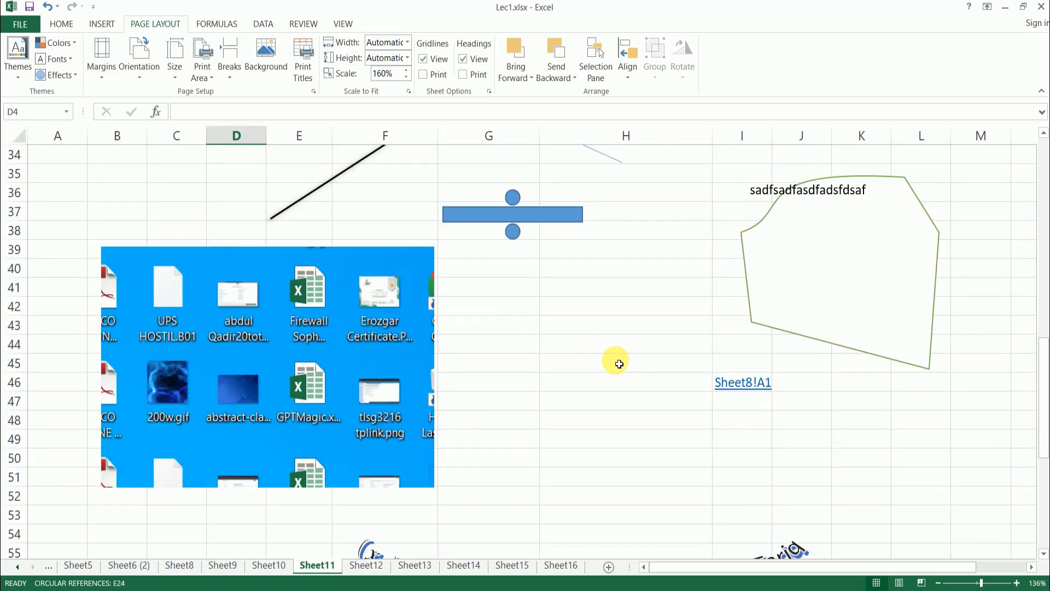
key(ctrl+p)
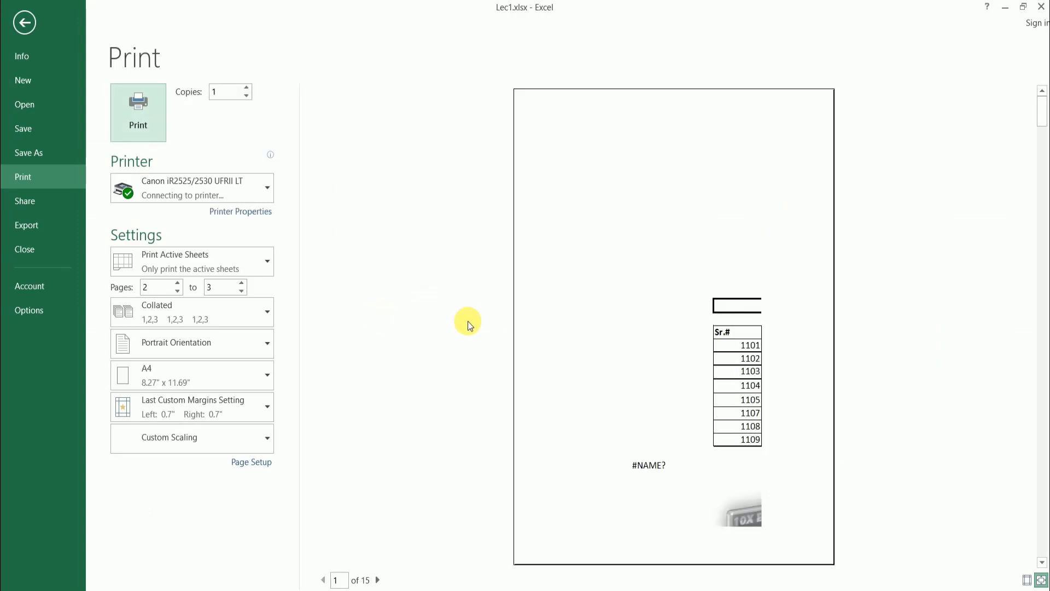
click(29, 28)
scroll(636, 360, down, 4)
scroll(637, 361, down, 1)
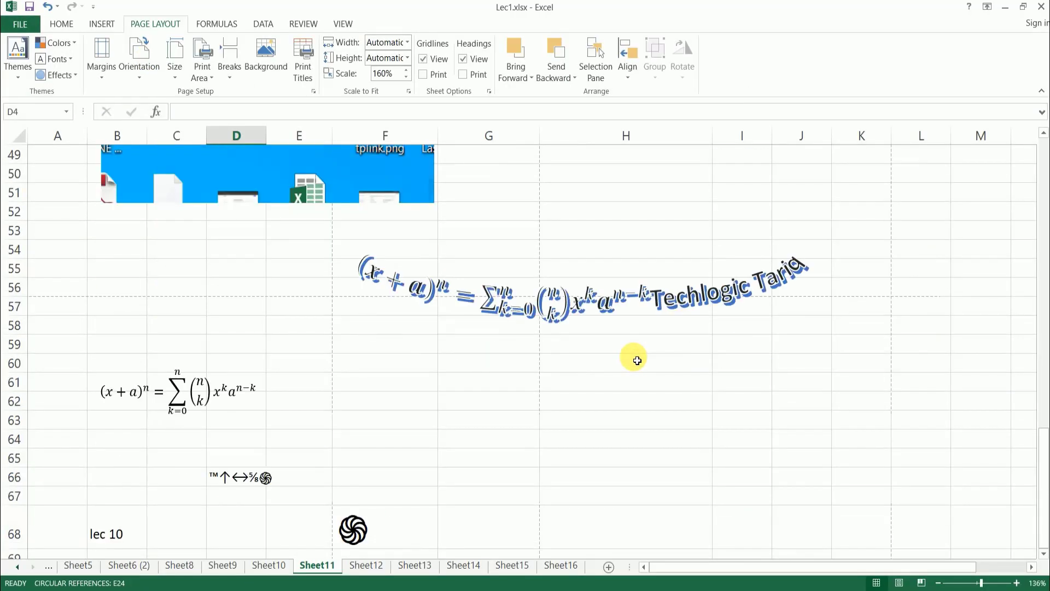
scroll(636, 359, down, 2)
scroll(633, 357, up, 5)
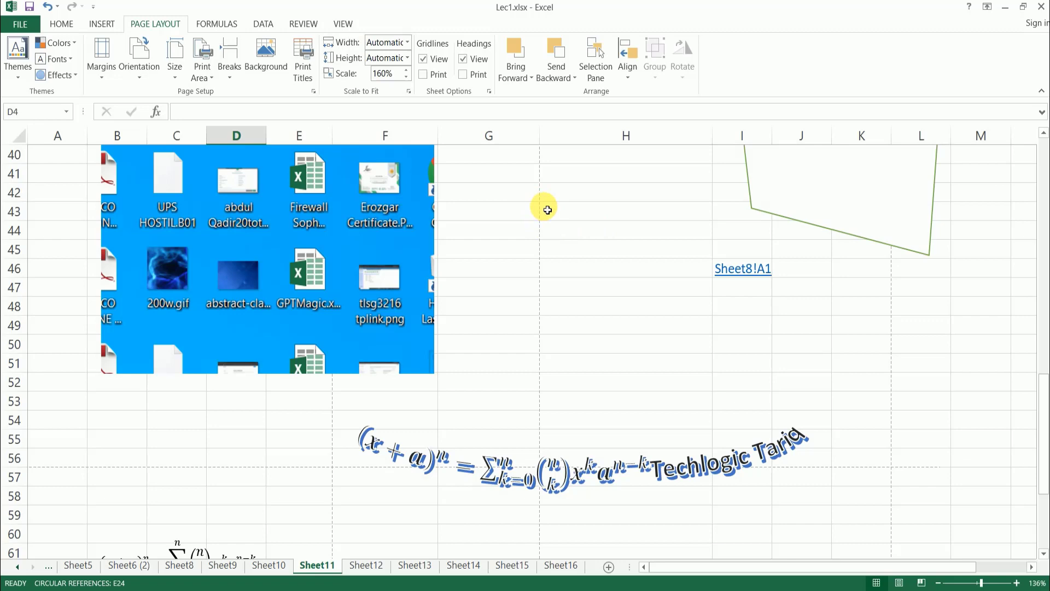
- Review the paper sizes available for the sheet without changing the selection
scroll(547, 209, up, 13)
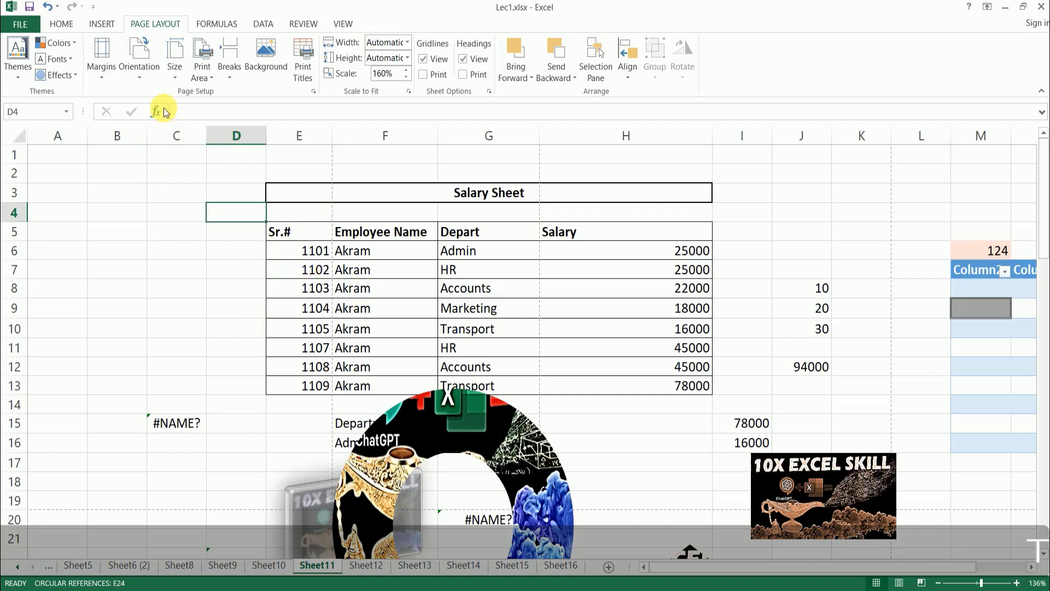
click(175, 79)
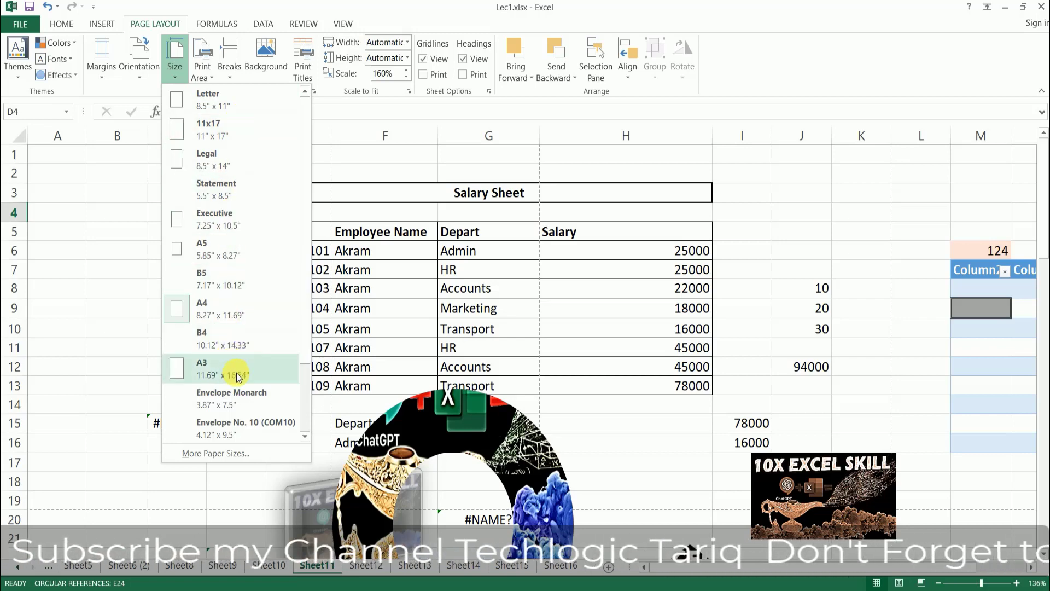
click(639, 436)
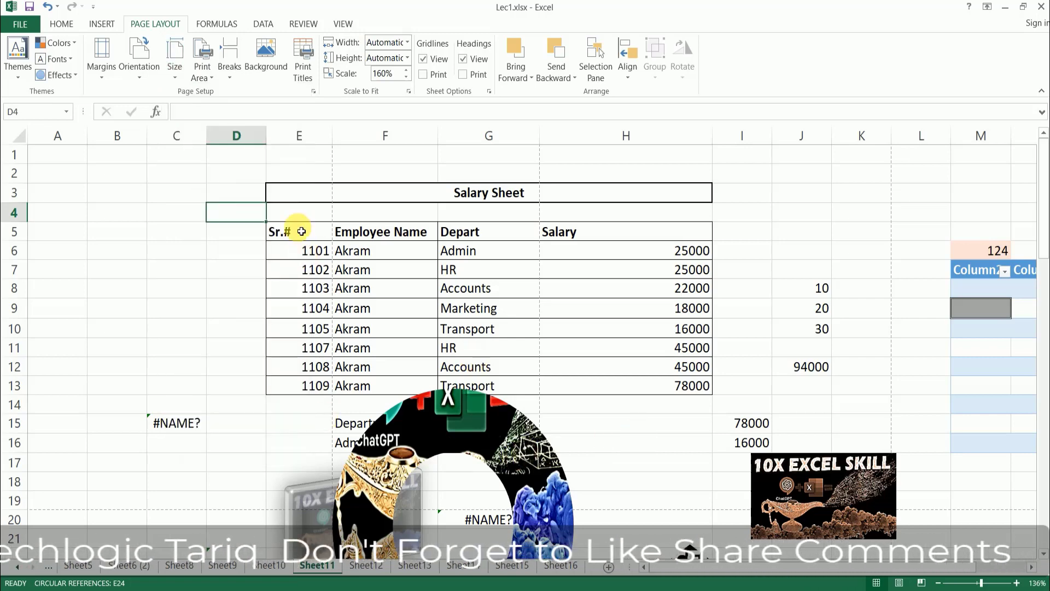
- Set the Salary Sheet table in E3:H13 as the print area and check it in the print preview
drag(294, 193, 622, 382)
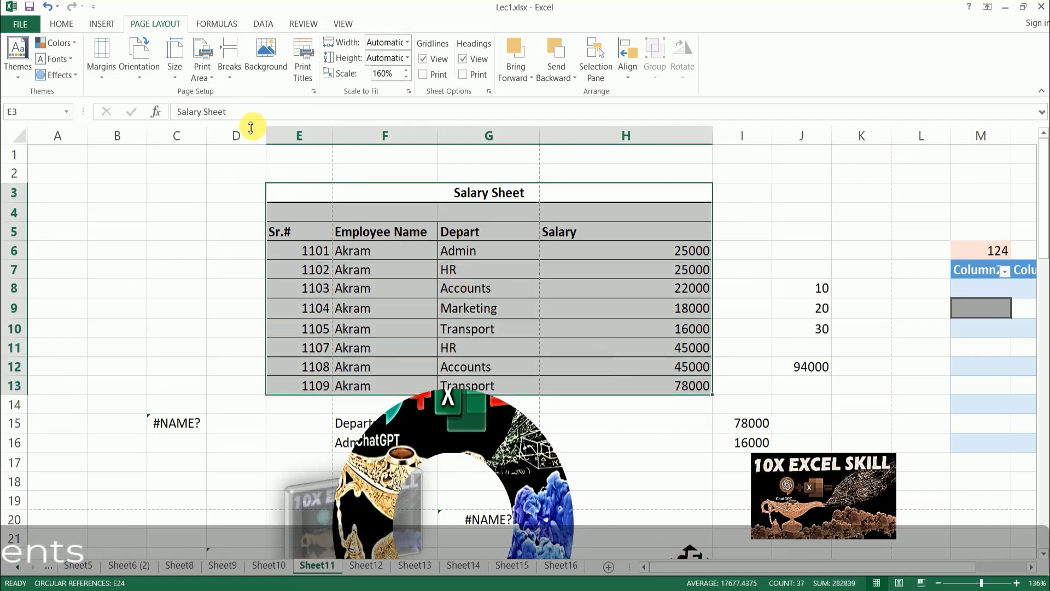
click(208, 81)
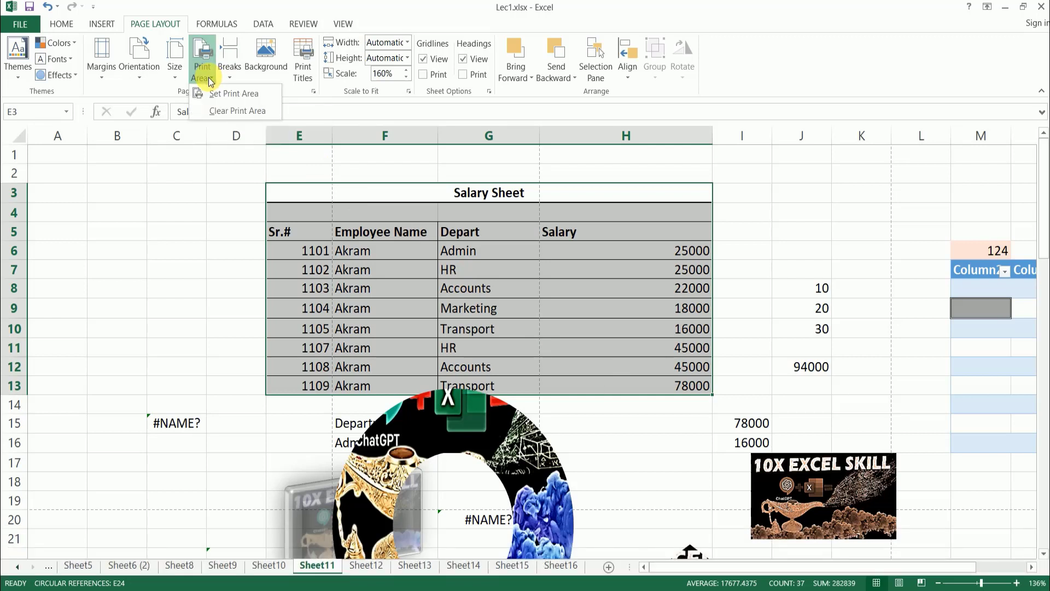
click(239, 94)
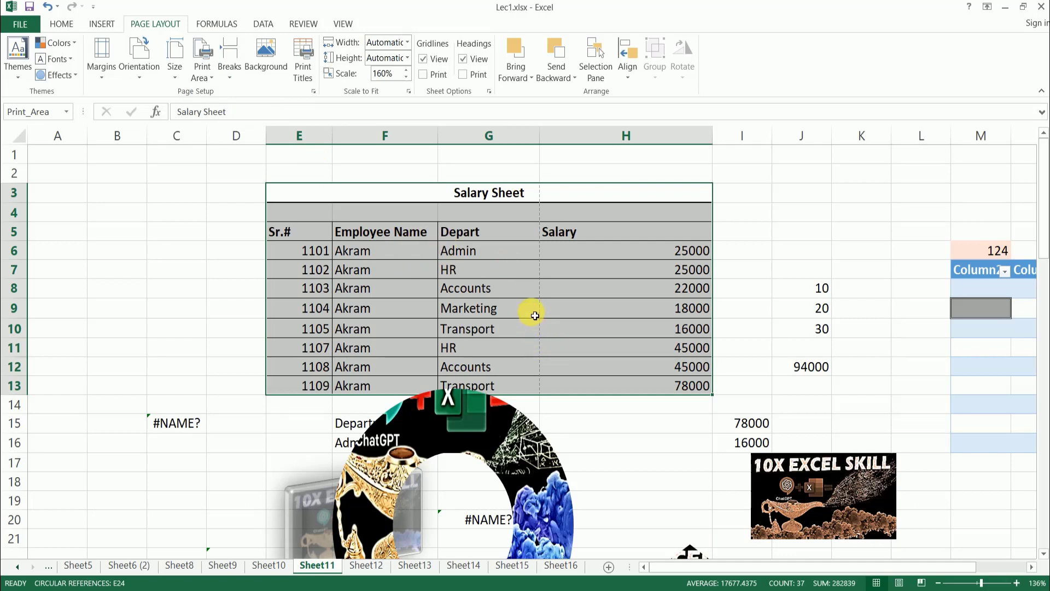
key(ctrl+p)
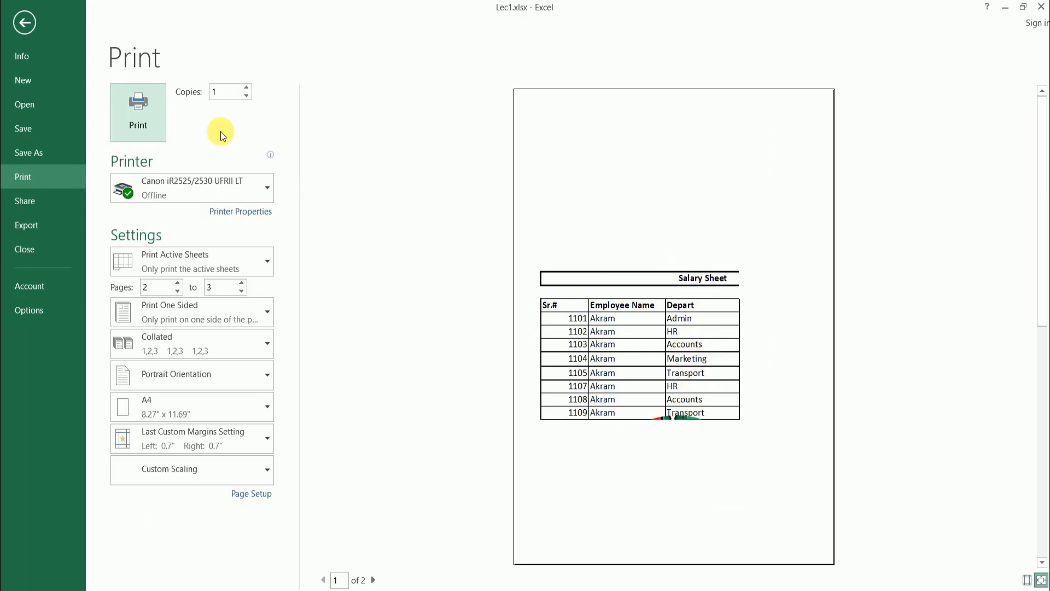
click(25, 21)
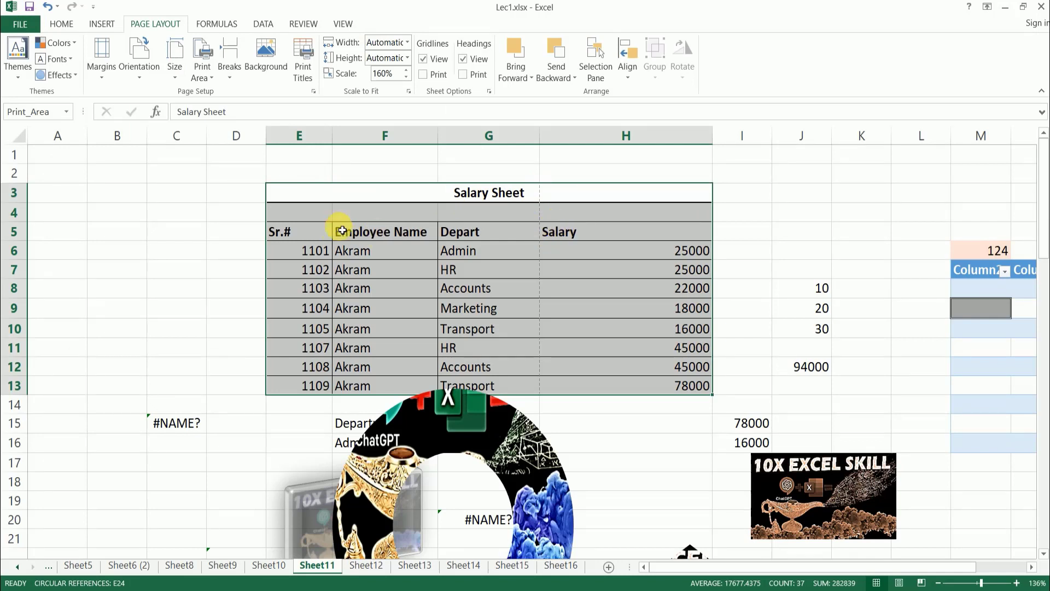
- Move the Salary Sheet table from E3:H13 so that it starts in cell A2
drag(299, 193, 672, 384)
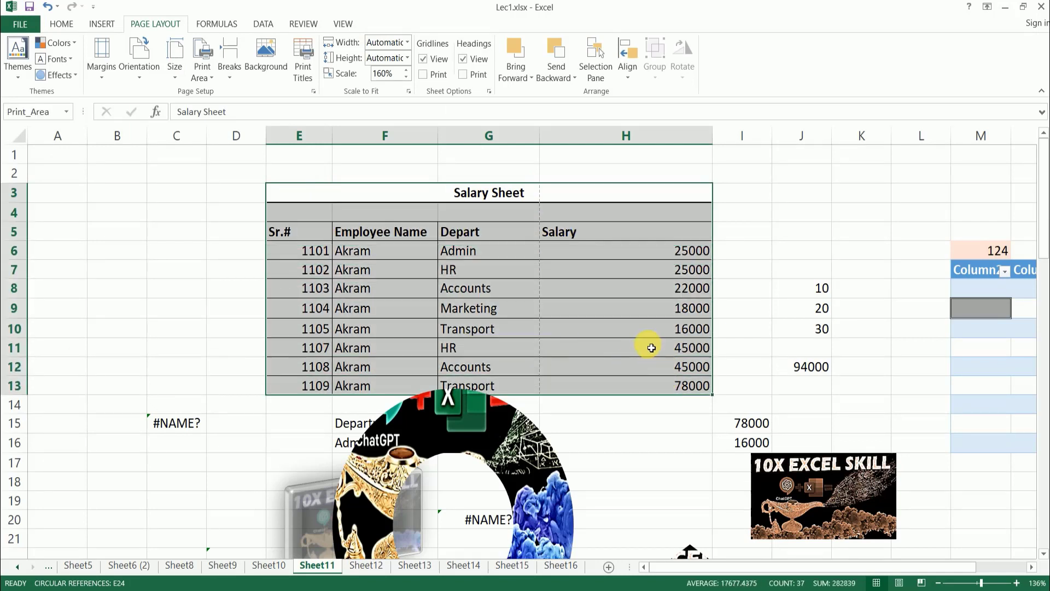
key(ctrl+c)
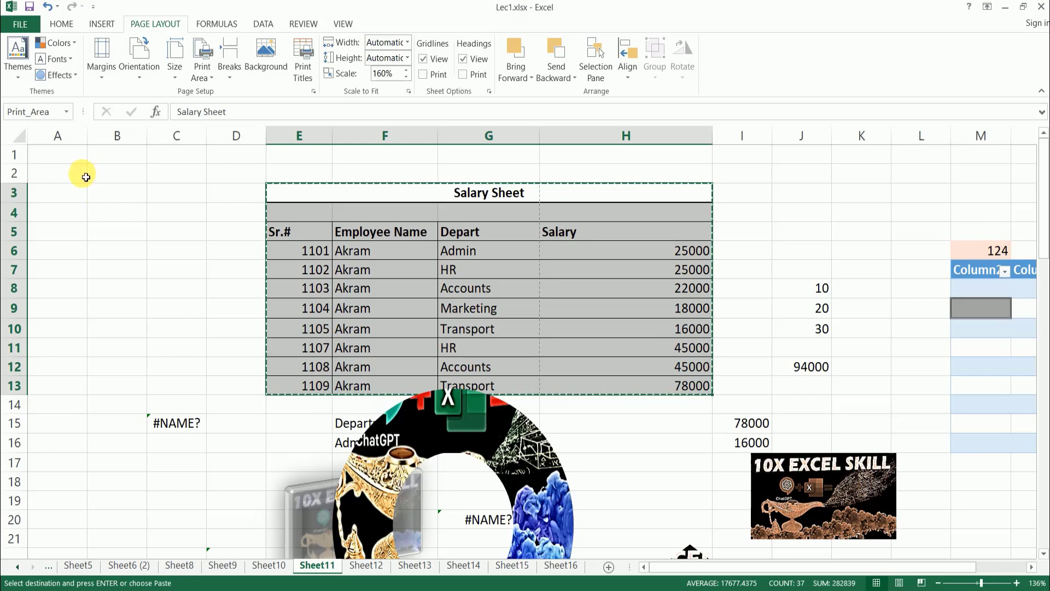
click(83, 175)
key(ctrl+v)
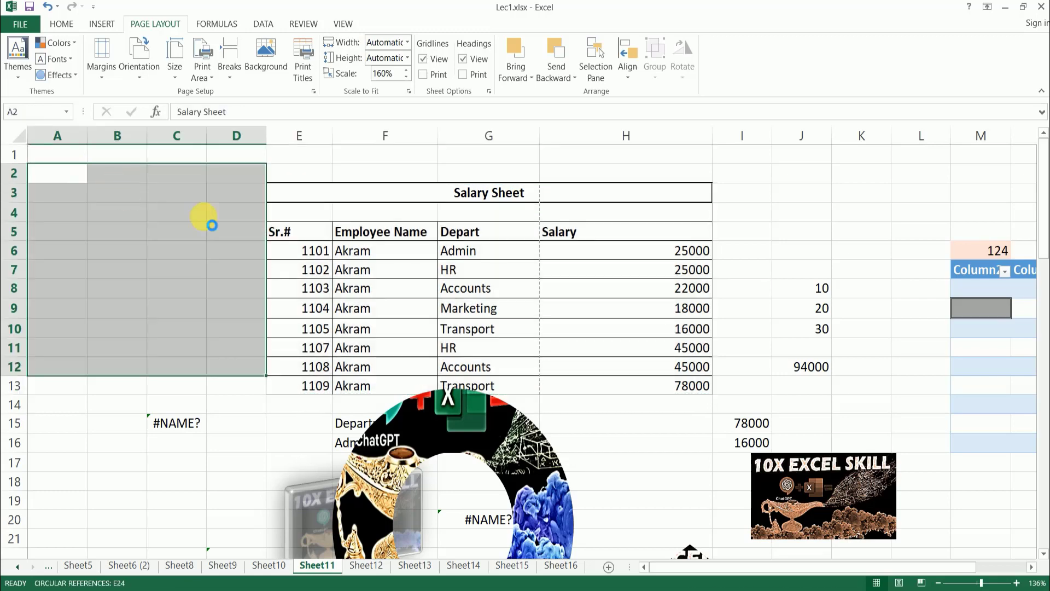
click(304, 240)
- Set the relocated Salary Sheet table in A2:D12 as the print area
drag(53, 172, 214, 368)
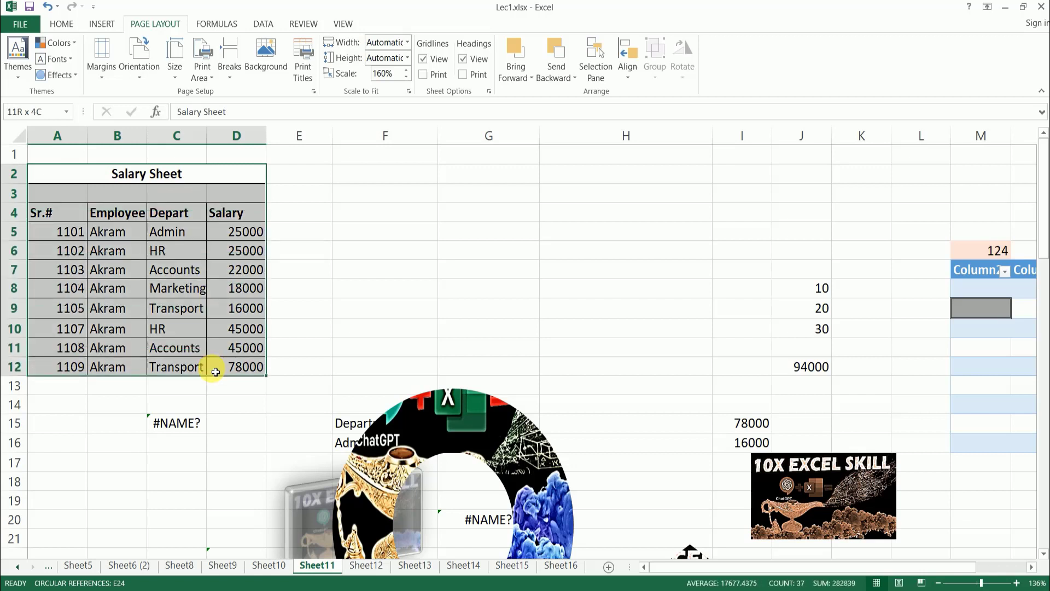
click(212, 82)
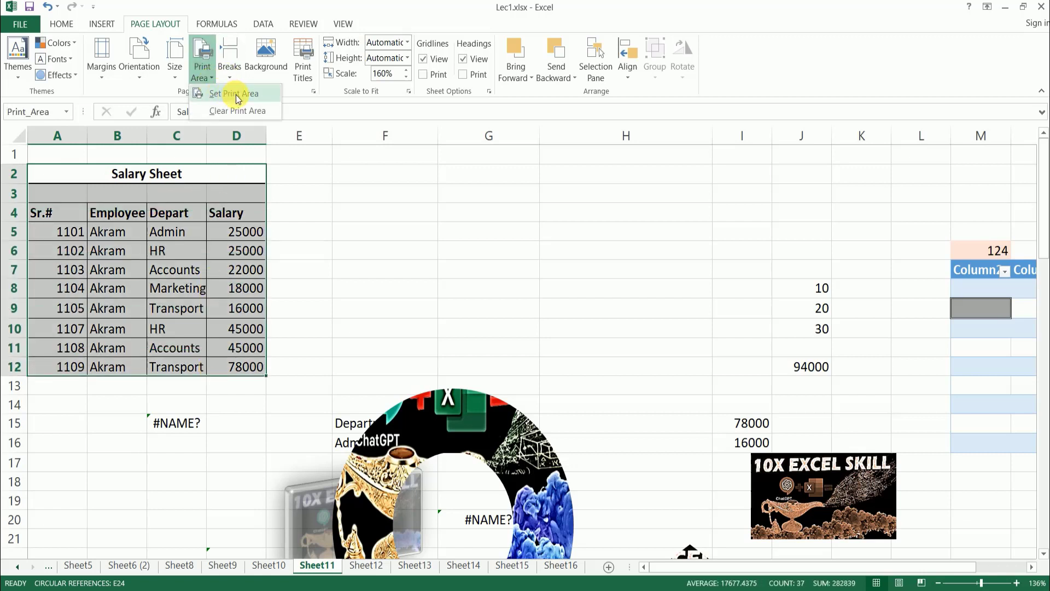
click(235, 94)
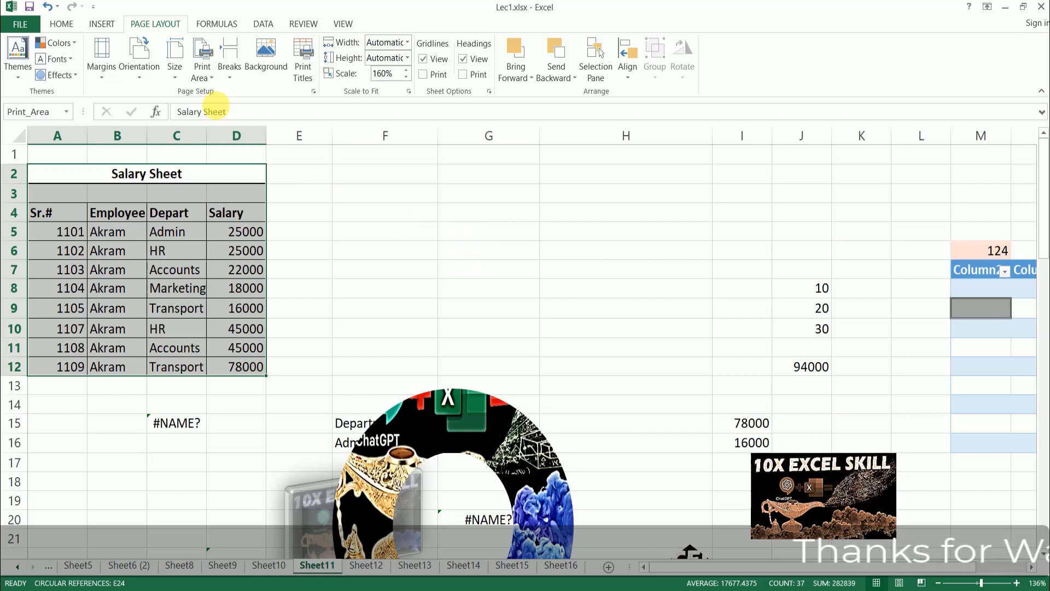
click(203, 71)
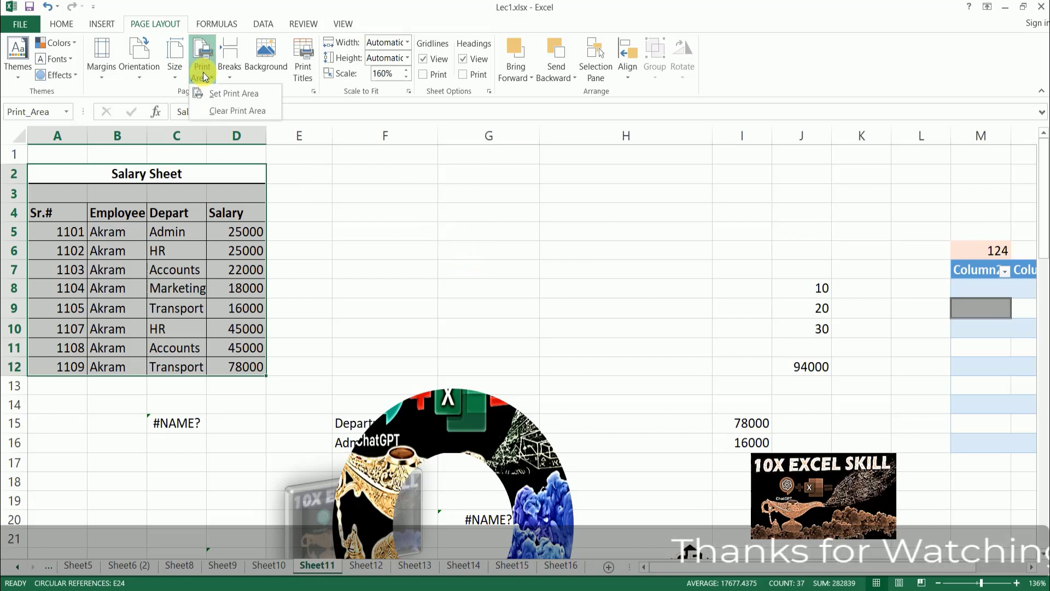
click(228, 96)
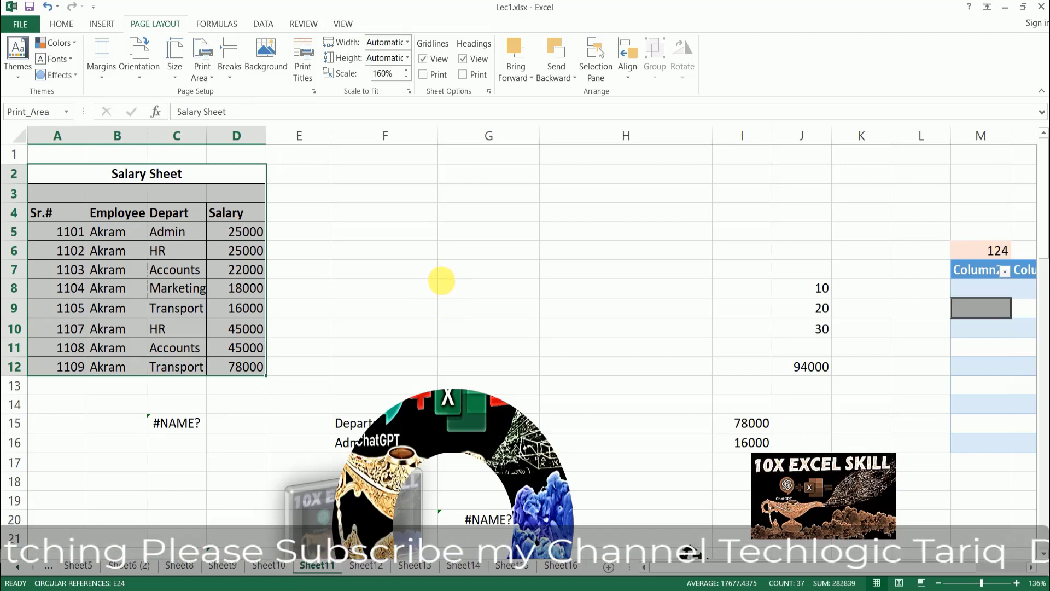
- Check the A2:D12 print area in the print preview, and clear the sheet's print area
key(ctrl+p)
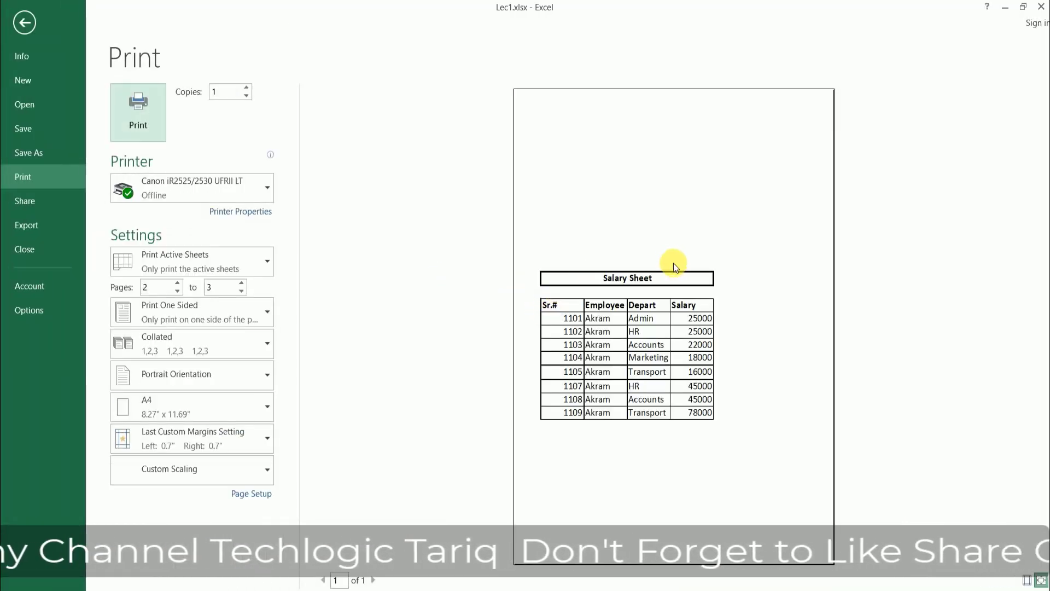
click(24, 23)
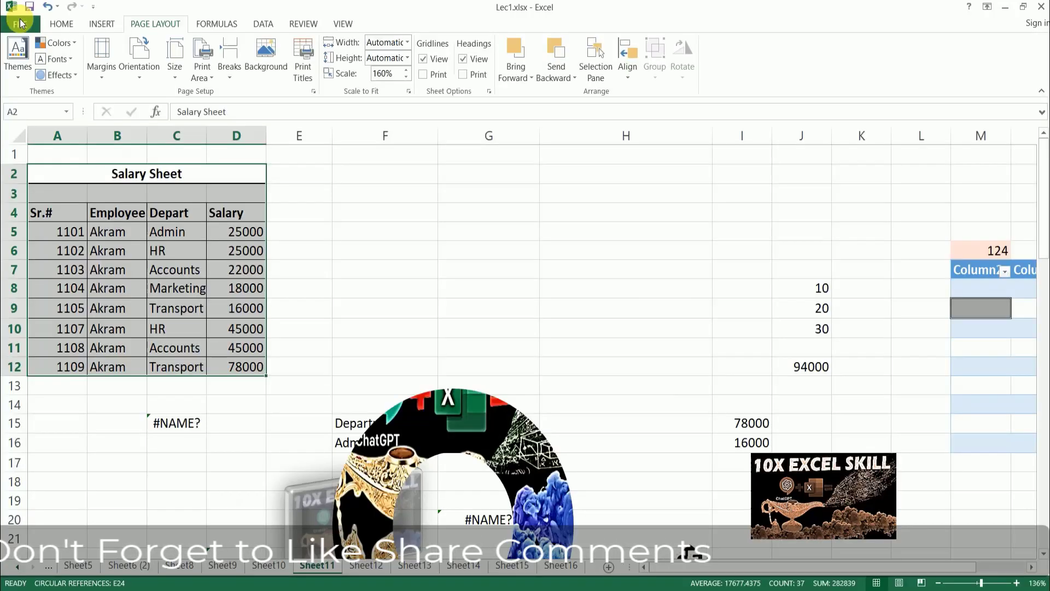
click(202, 70)
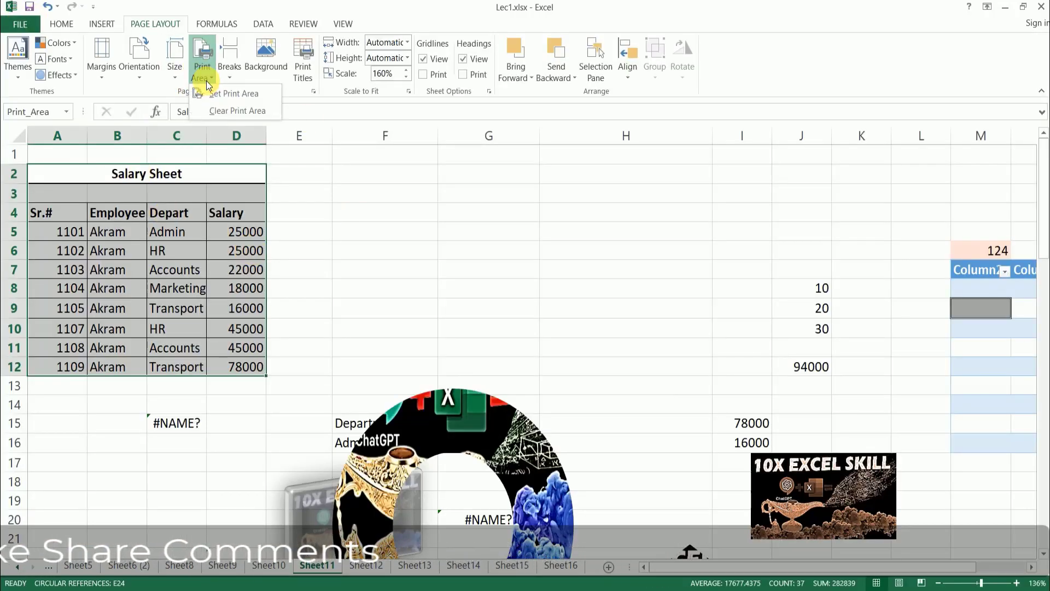
click(239, 111)
click(415, 231)
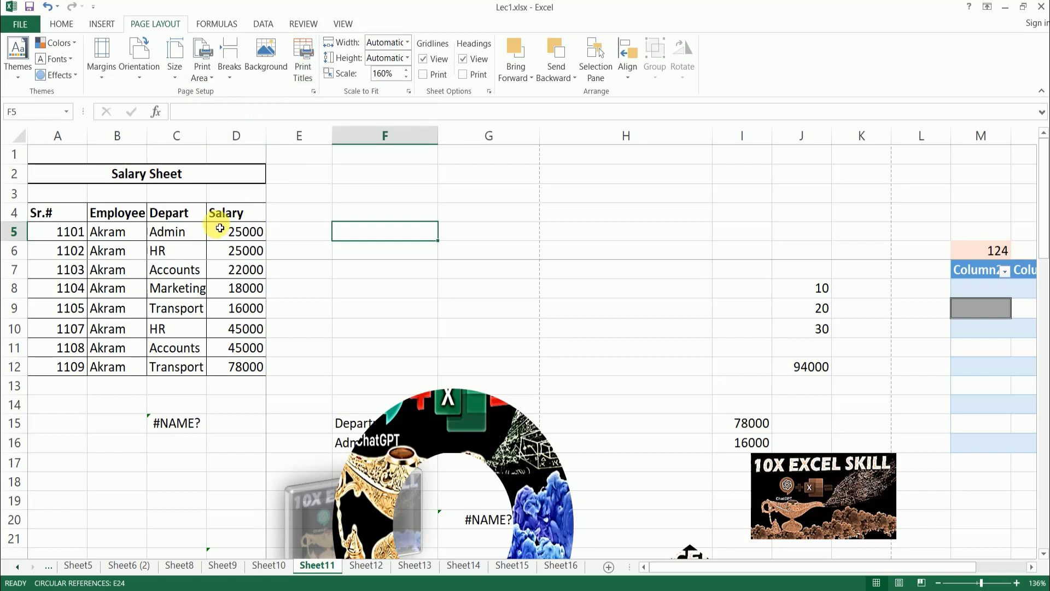
- Enter the Salary Sheet title cell $A$2 as the print area in the page setup's sheet settings
click(43, 178)
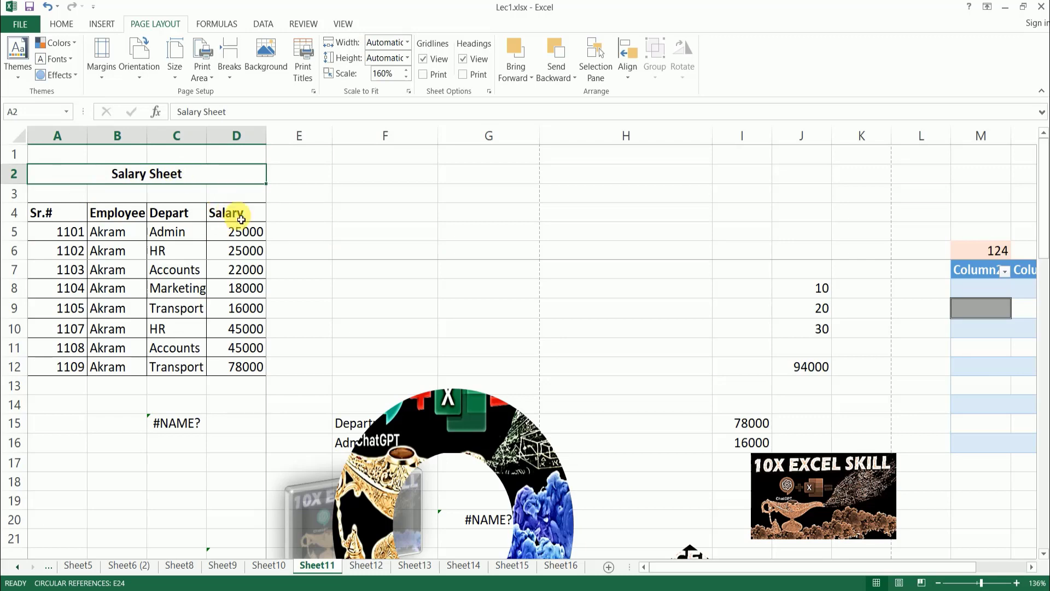
click(308, 83)
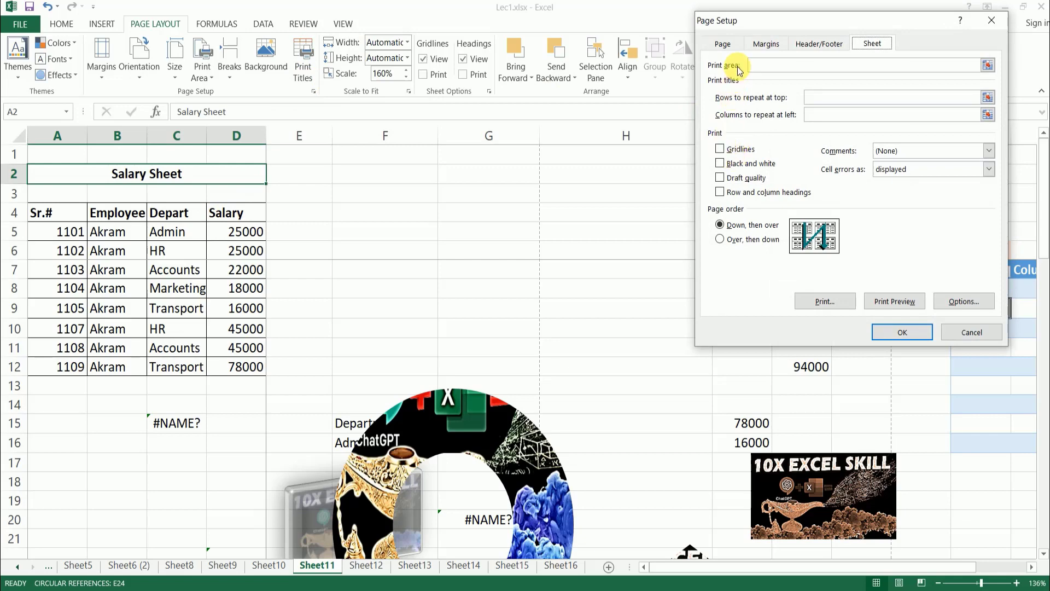
click(988, 66)
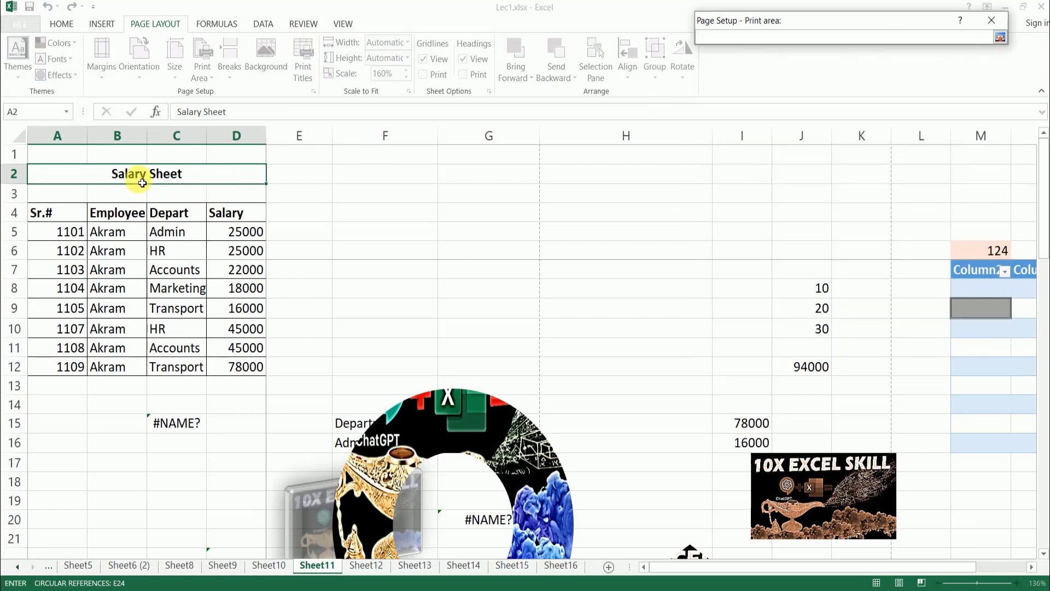
click(138, 174)
click(1000, 37)
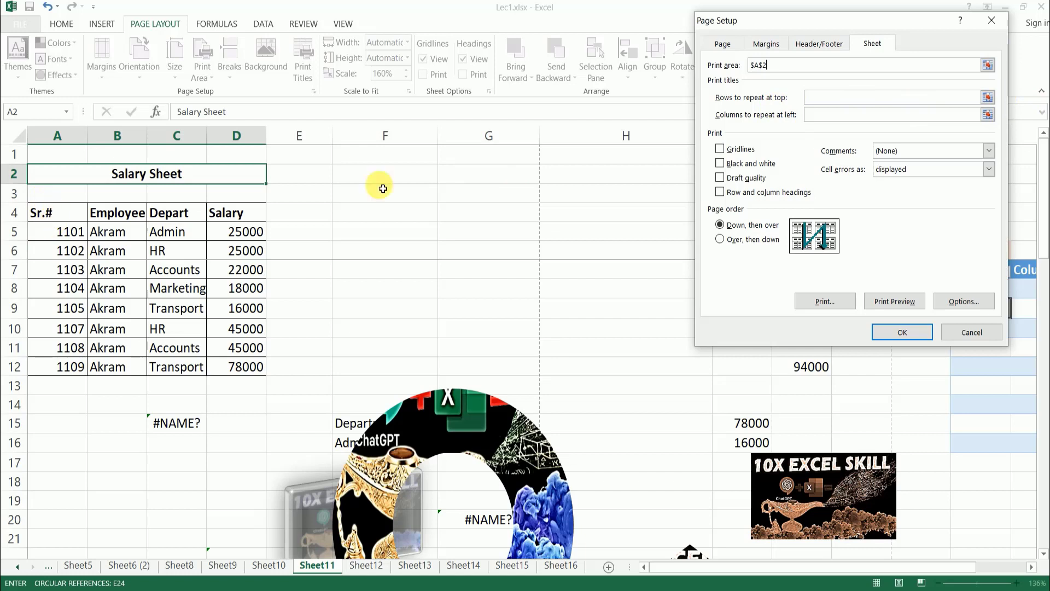
- Set header row $4:$4 as the row to repeat at top and choose the page order Over, then down
click(987, 97)
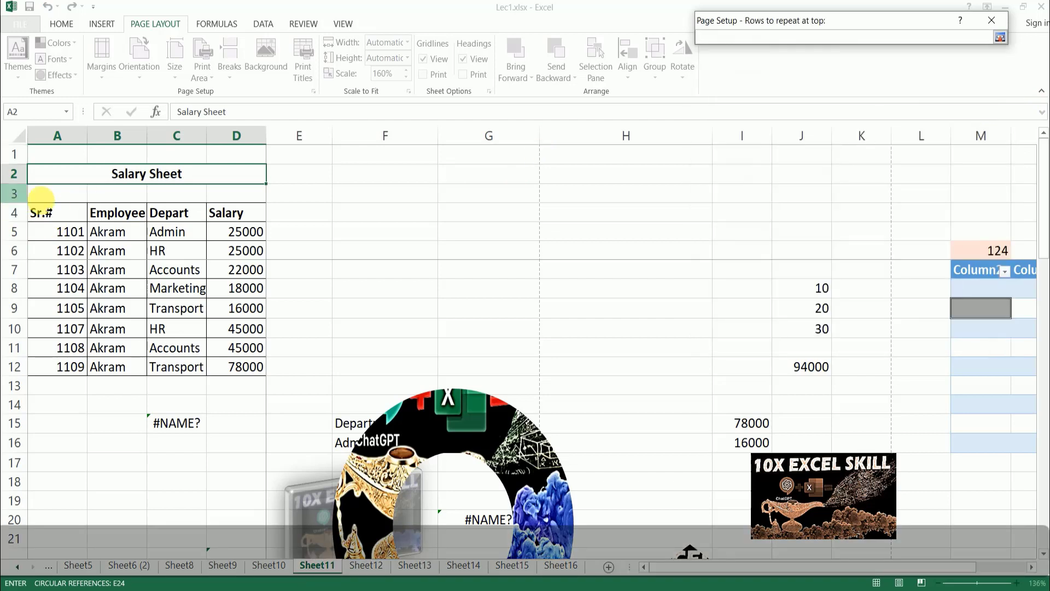
drag(24, 213, 223, 214)
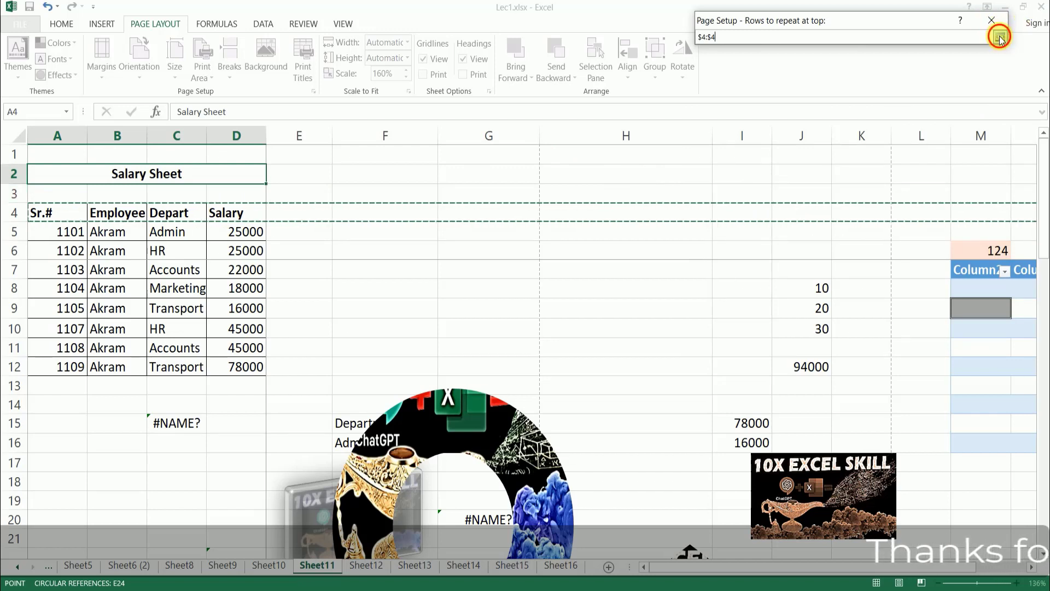
click(991, 21)
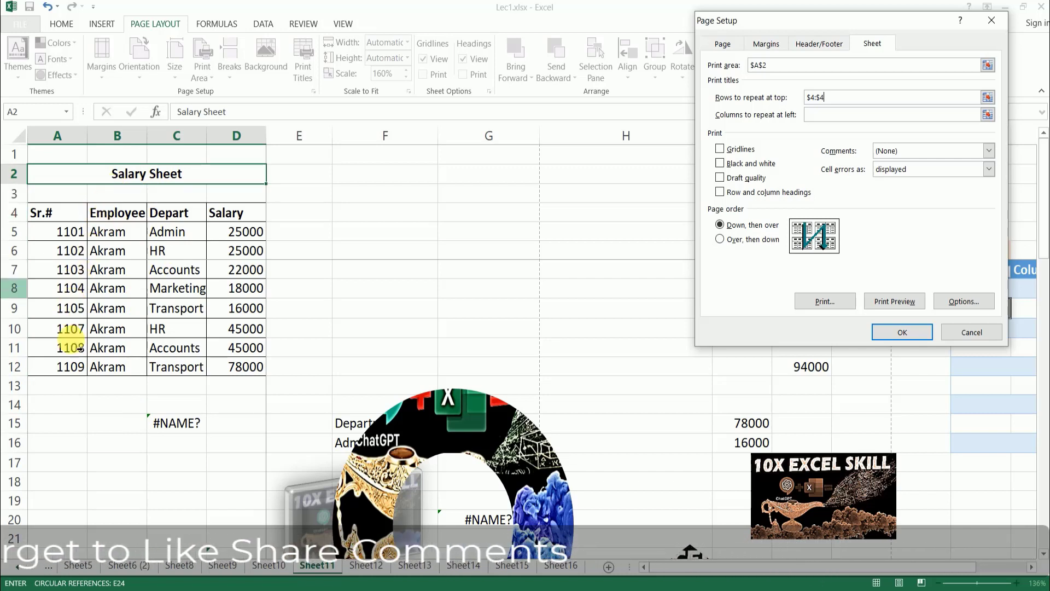
click(720, 239)
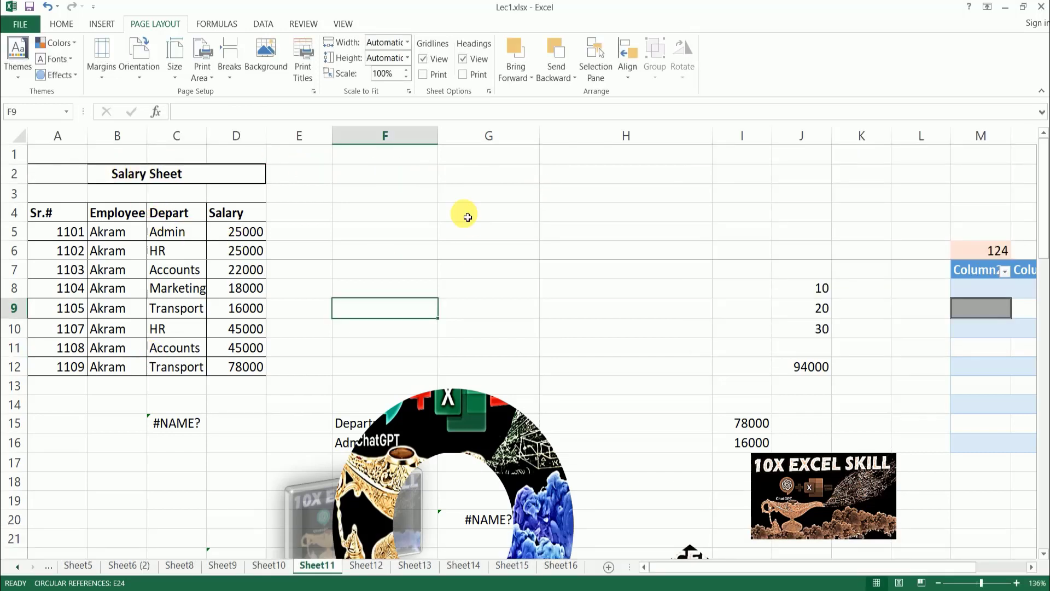
- Turn the display of gridlines and of headings off and on again, and enable printing of the gridlines
click(468, 217)
key(Down)
click(485, 269)
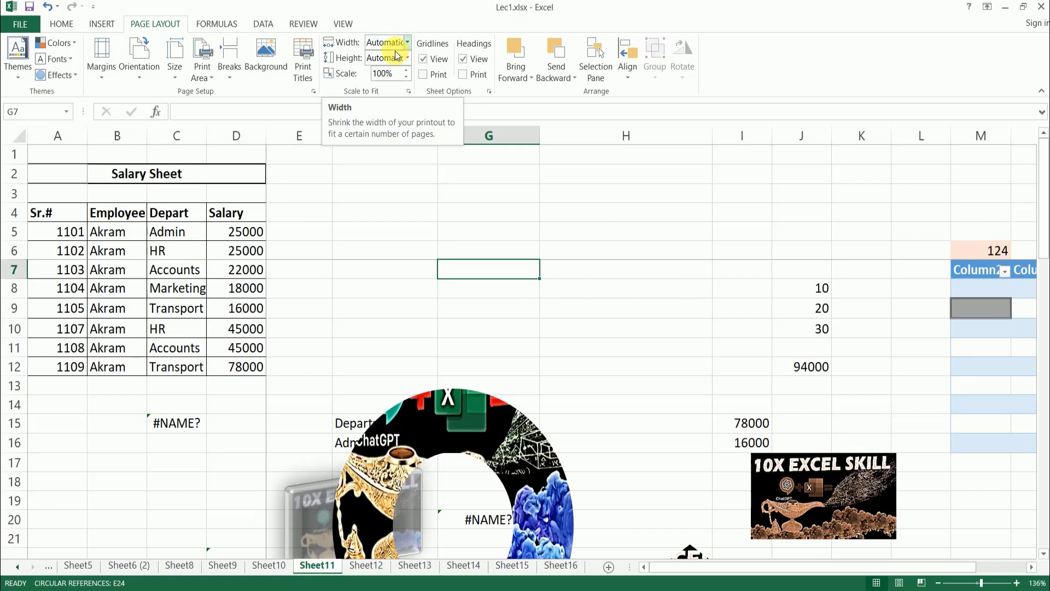
click(424, 59)
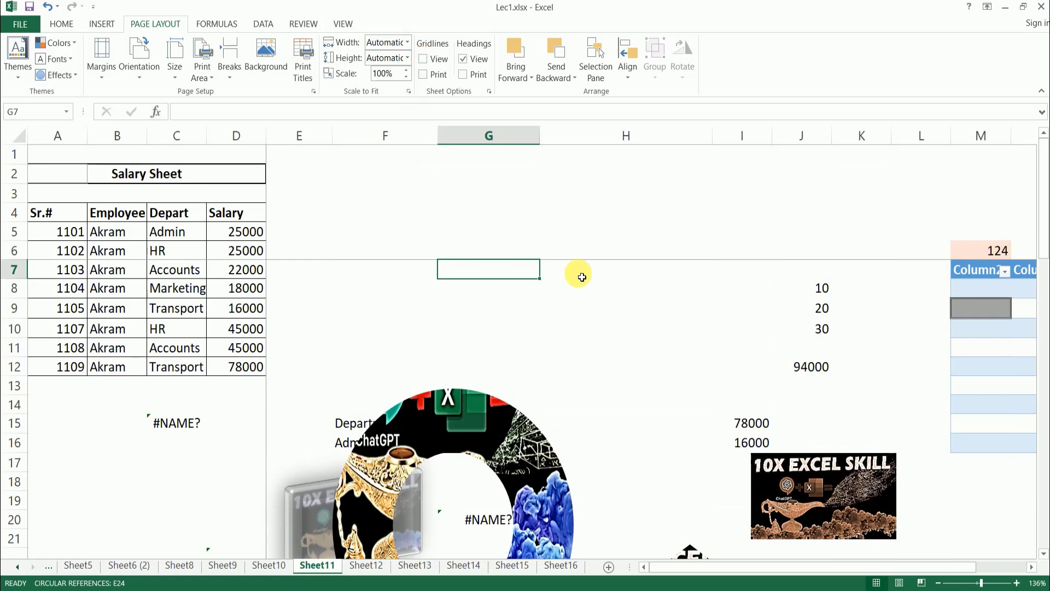
click(424, 59)
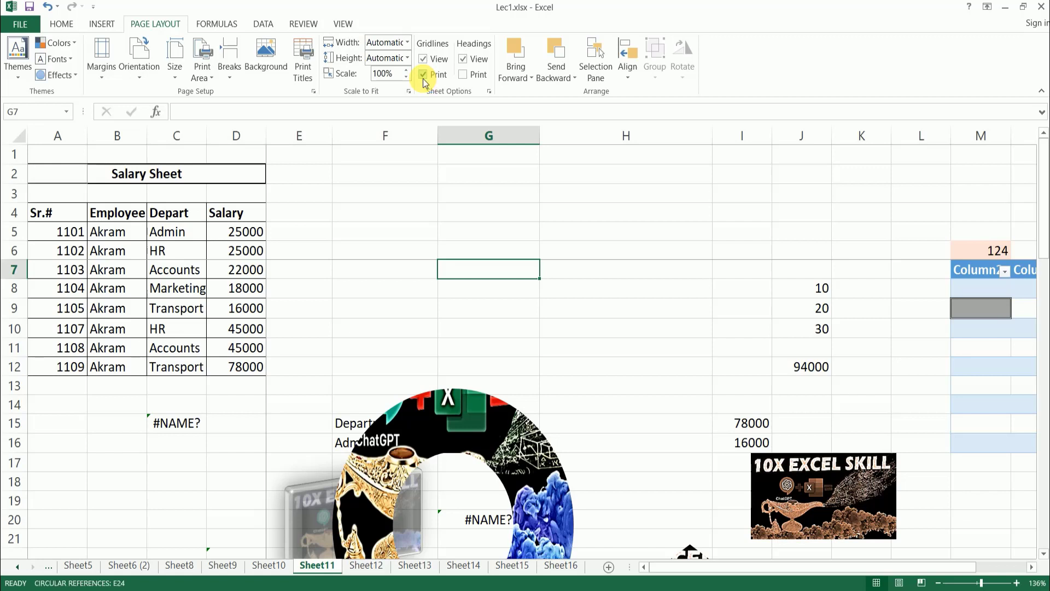
click(467, 61)
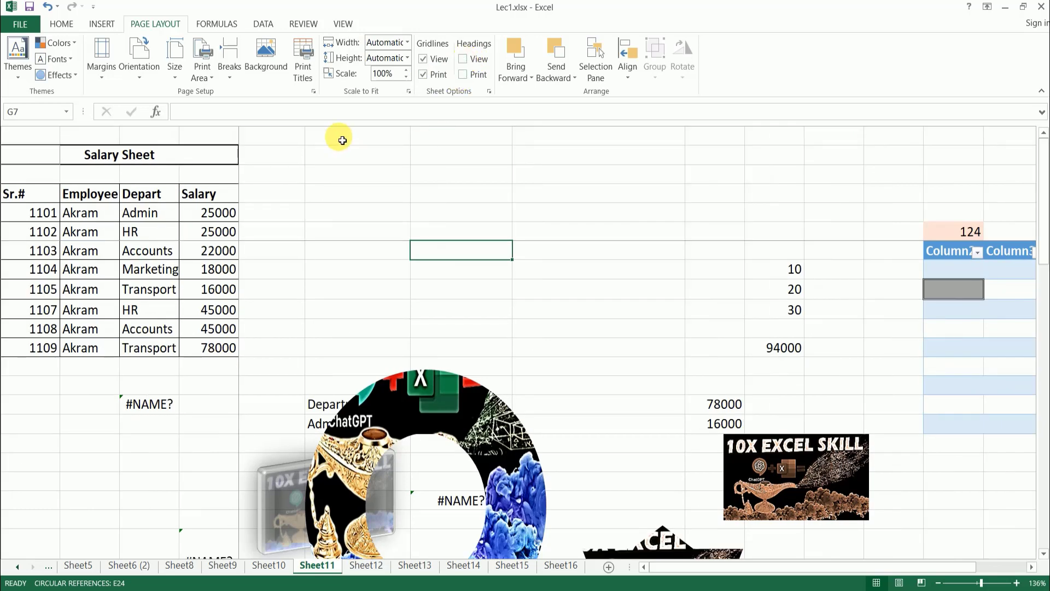
click(463, 60)
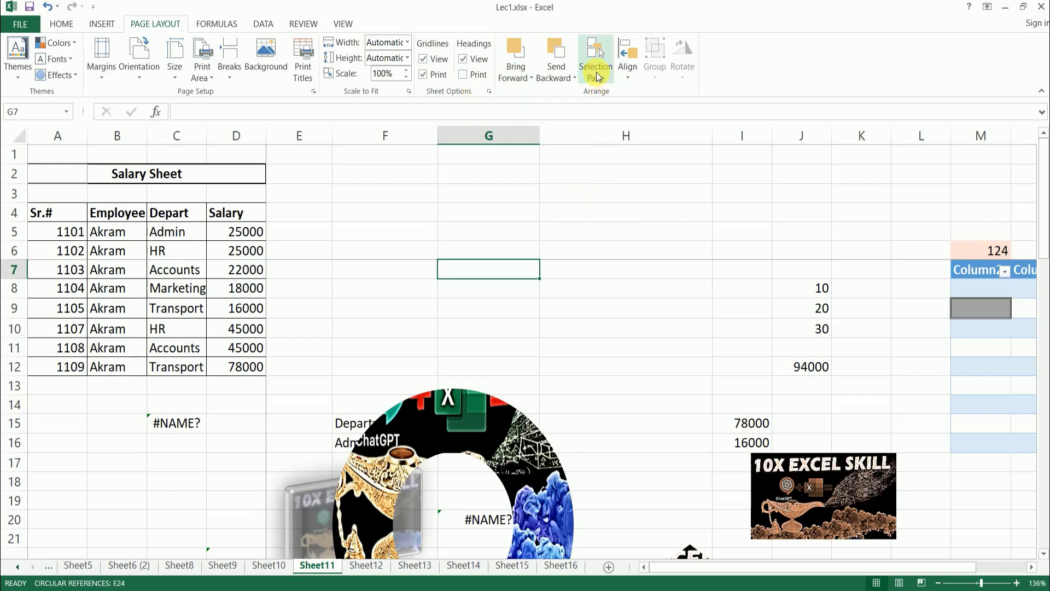
click(631, 76)
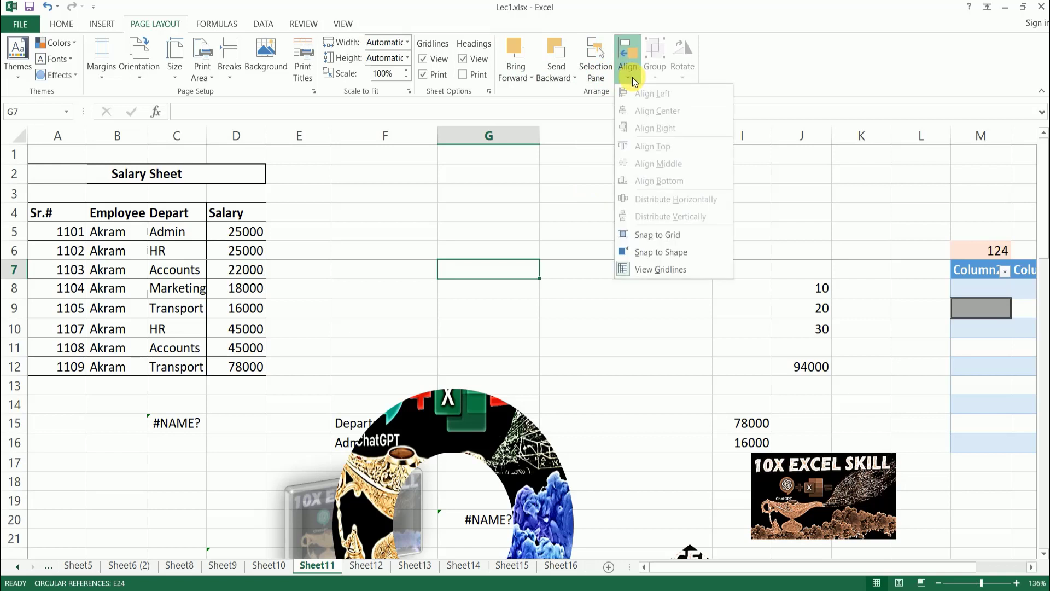
click(581, 191)
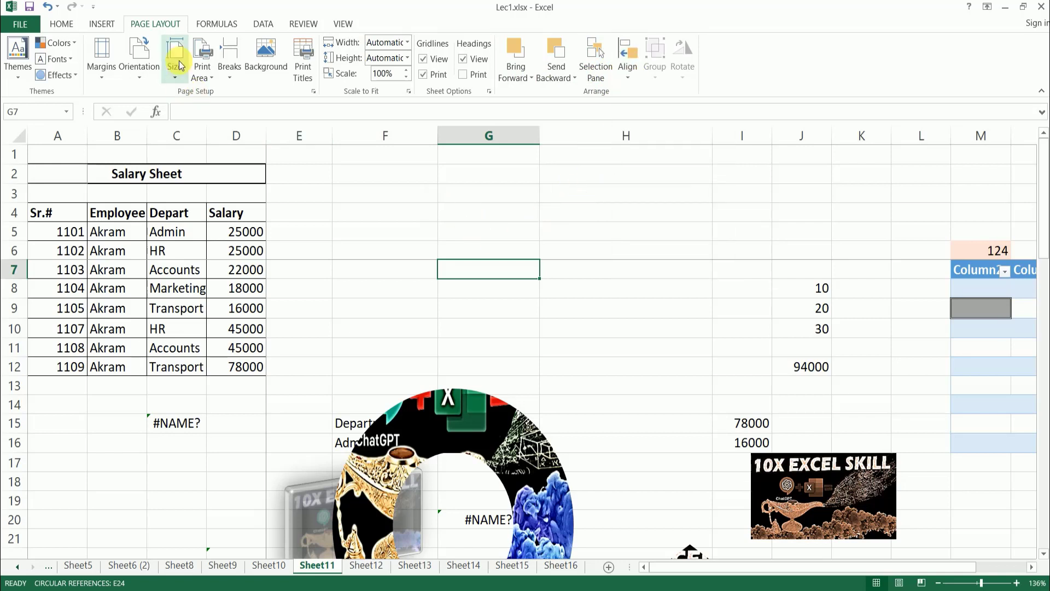
- Undo the most recent edits to the relocated Salary Sheet table
click(228, 26)
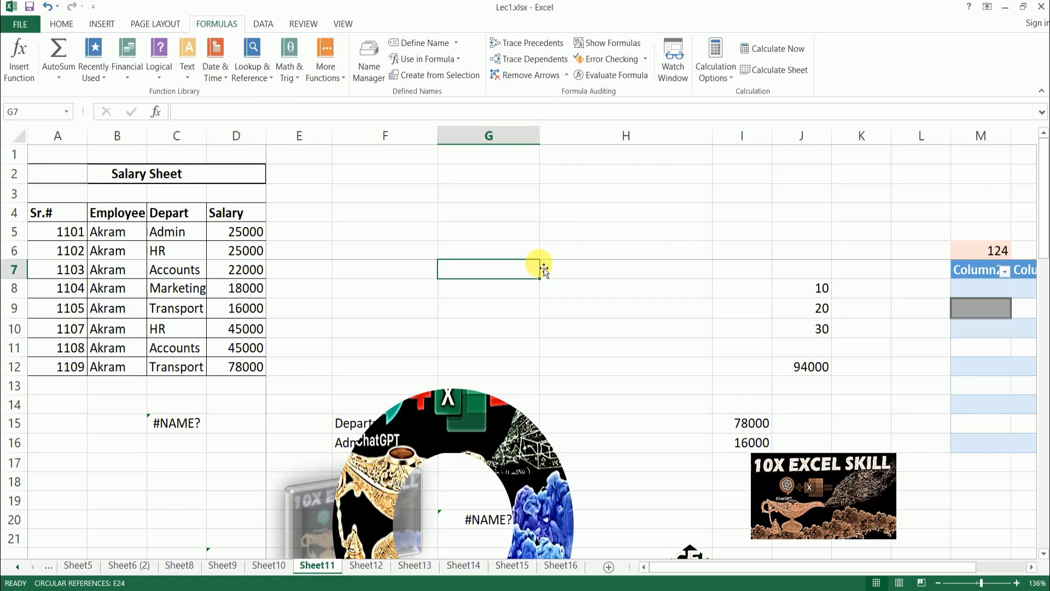
key(ctrl+z)
key(ctrl+z)
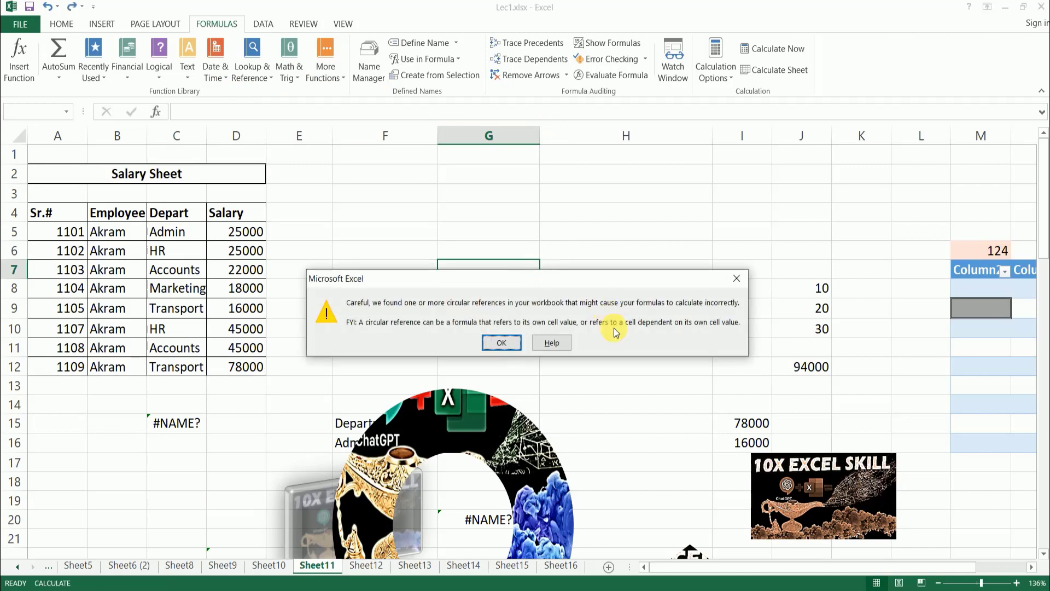
click(508, 343)
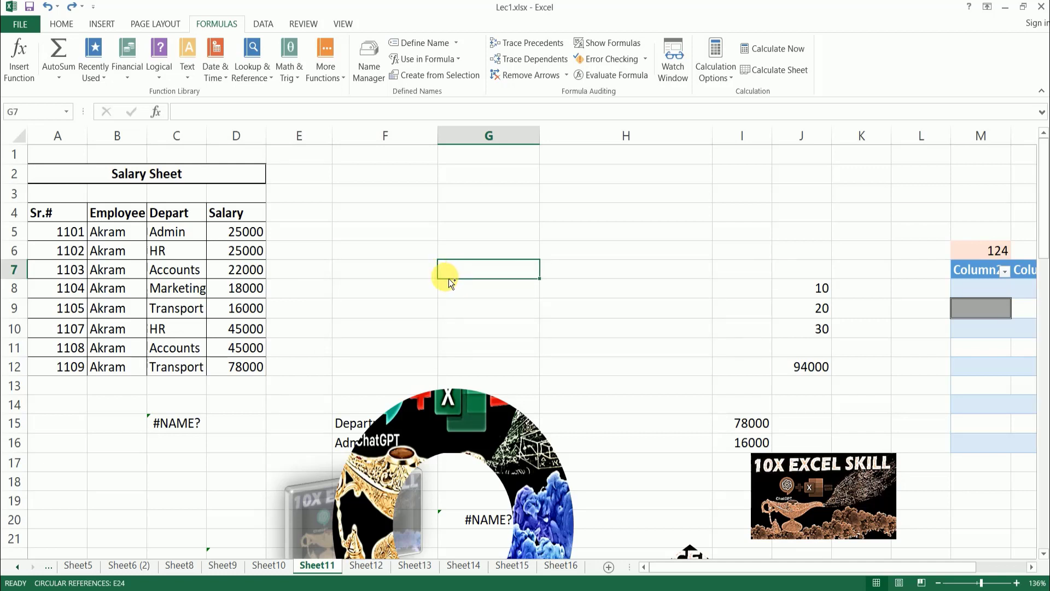
text(w)
key(BackSpace)
key(BackSpace)
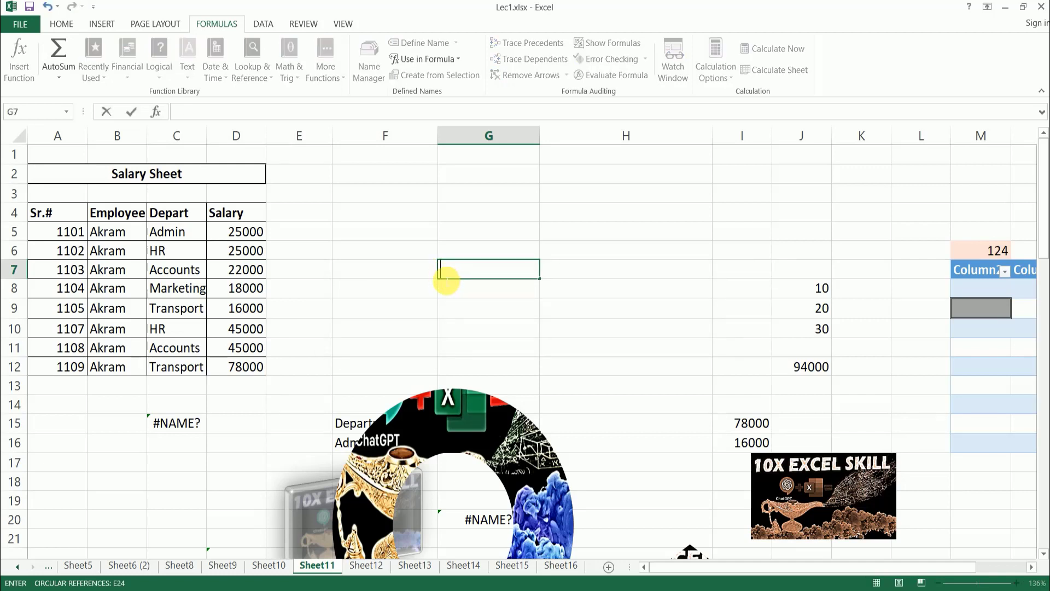
text(æ)
key(Return)
- Undo the move of the Salary Sheet table back to E3:H13 and clear the cut outline around it
key(ctrl+z)
key(ctrl+z)
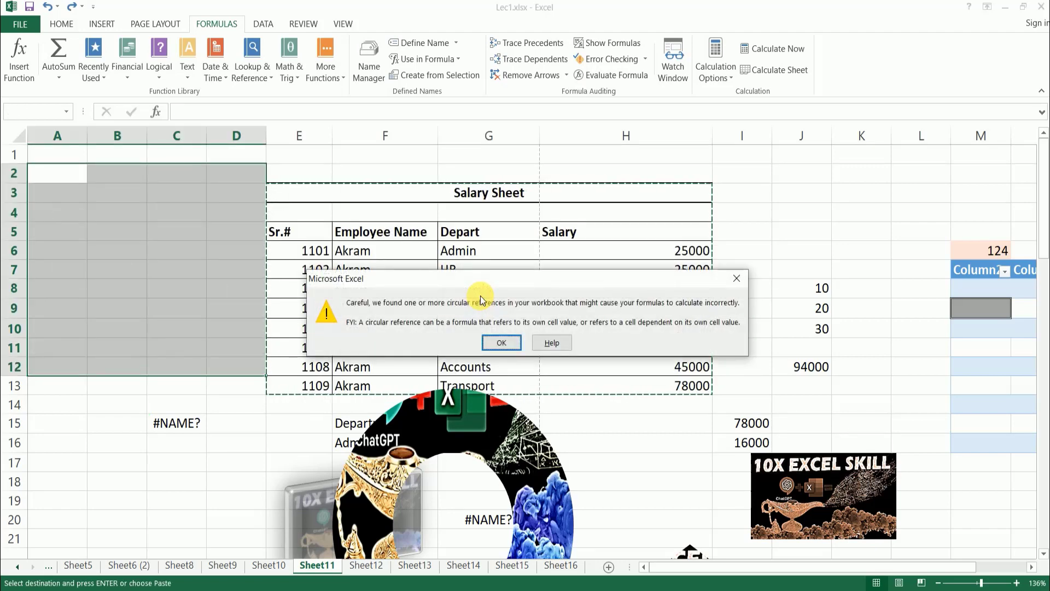
click(501, 342)
click(436, 306)
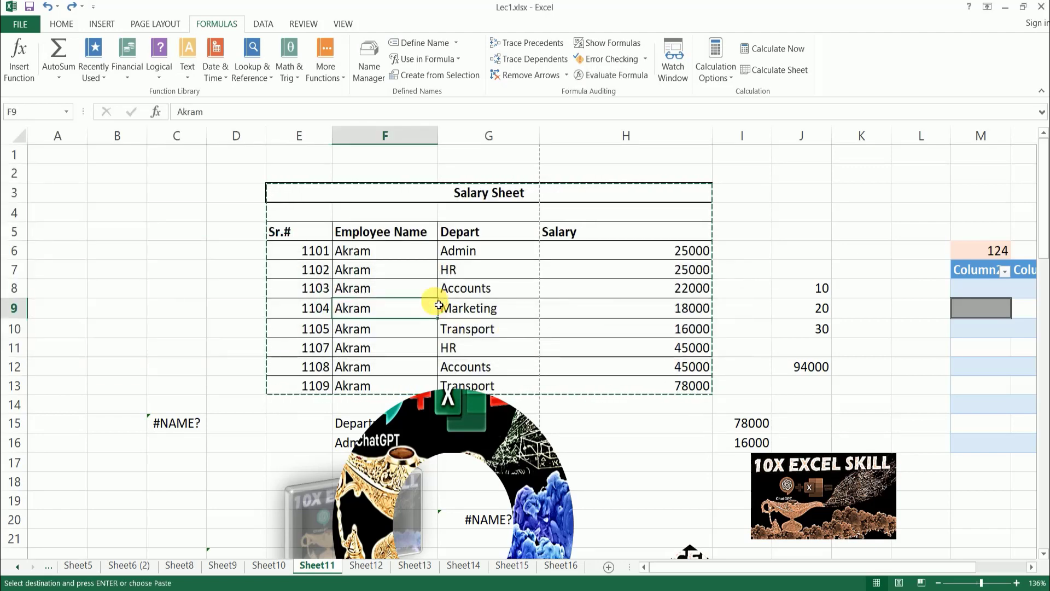
key(Escape)
- Delete the ring-shaped picture that covers the cells around G16 below the Salary Sheet table
scroll(659, 289, down, 1)
scroll(658, 288, down, 2)
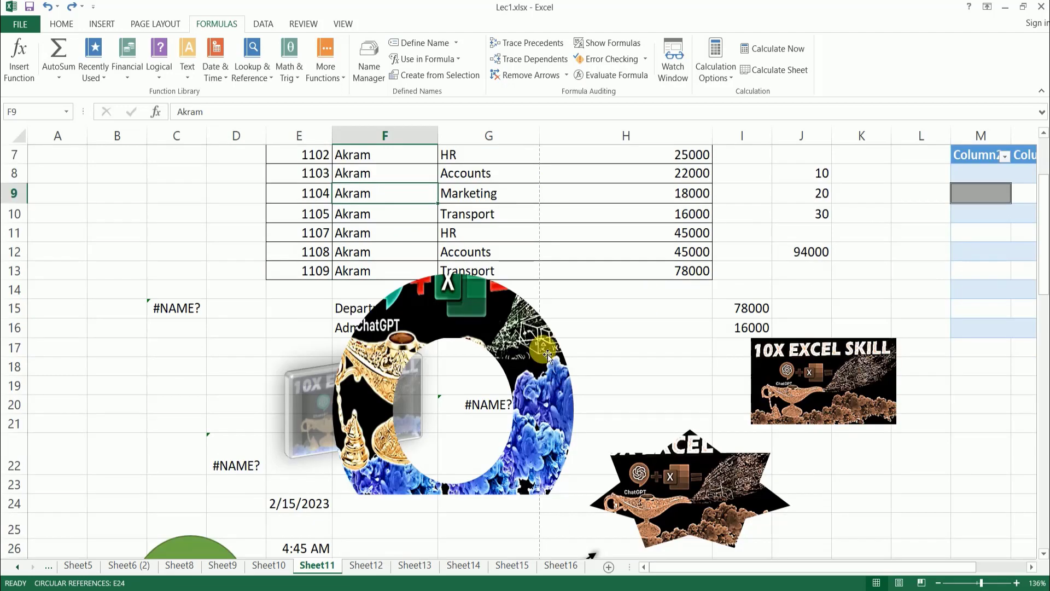
click(568, 406)
key(Delete)
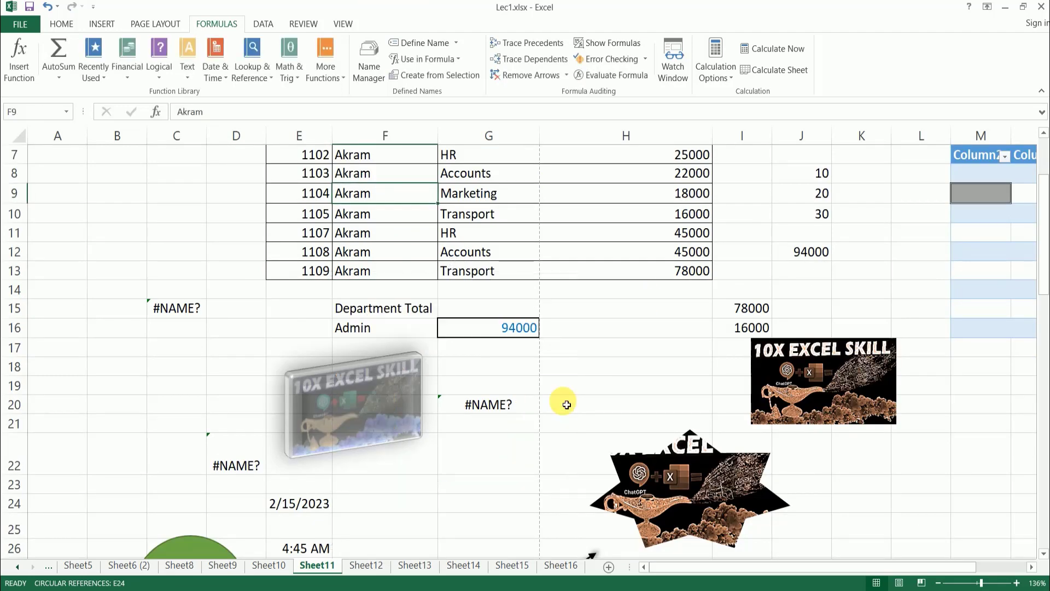
click(583, 365)
click(599, 326)
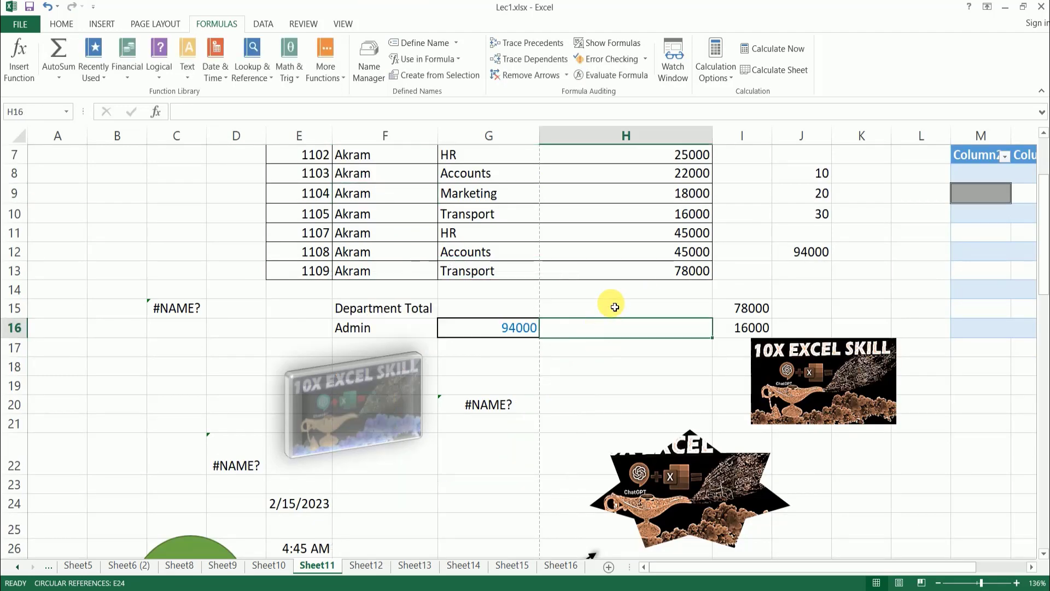
scroll(615, 308, up, 2)
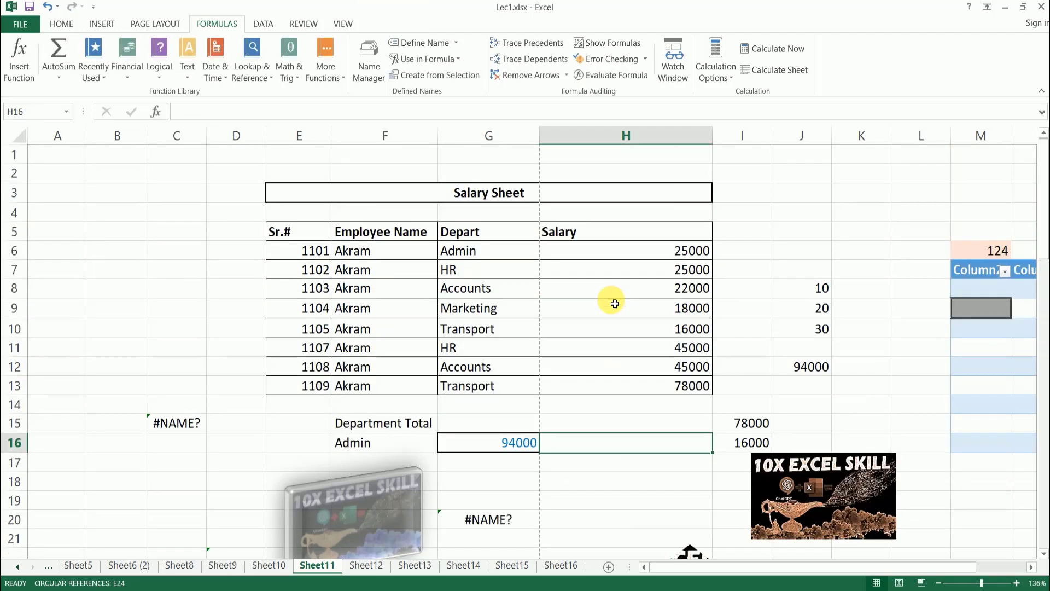
- Show the formulas in the cells, inspect those below the Salary Sheet table, and switch back to showing values
click(615, 43)
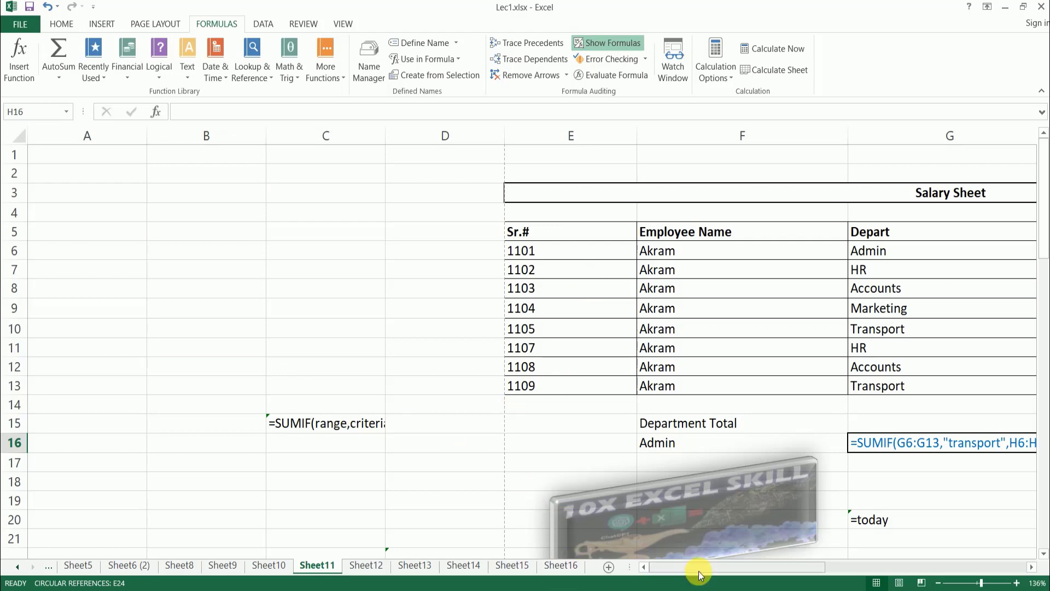
drag(704, 573, 784, 569)
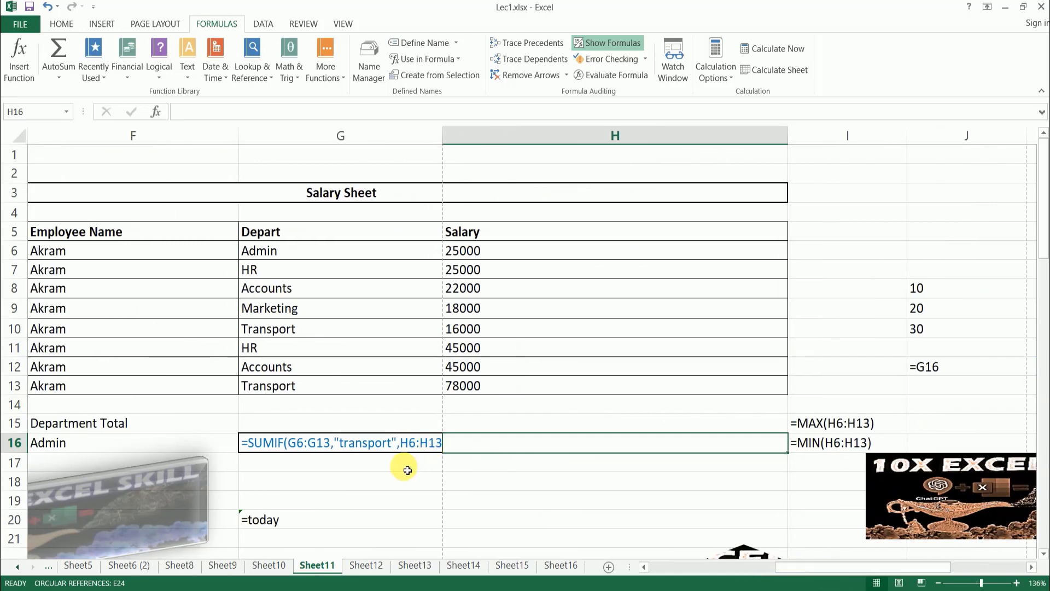
click(600, 44)
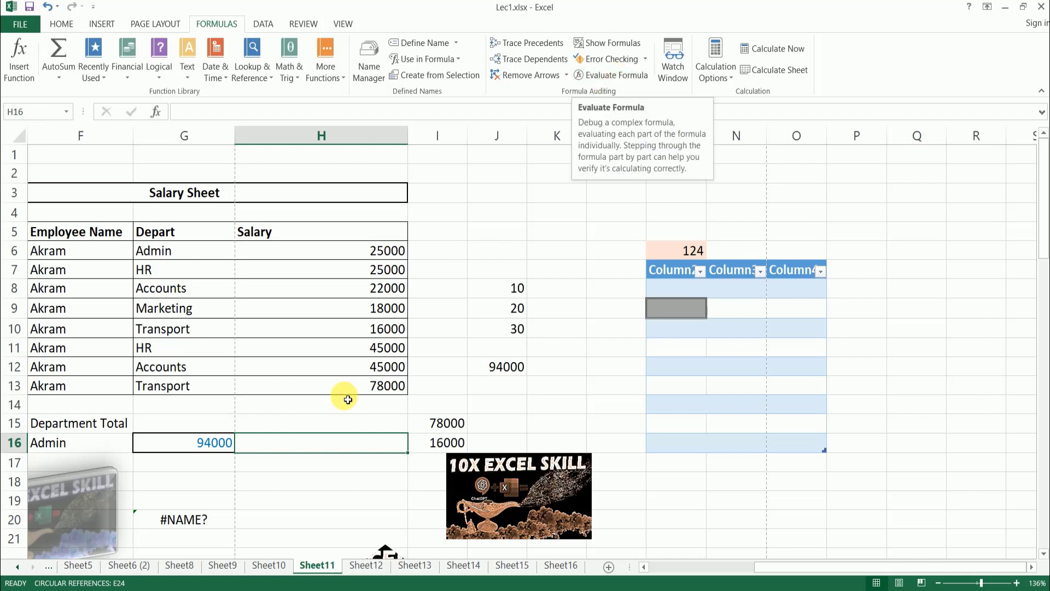
- Evaluate the SUMIF formula in G16, restart and repeat the evaluation, and close the Evaluate Formula dialog
click(192, 462)
click(208, 443)
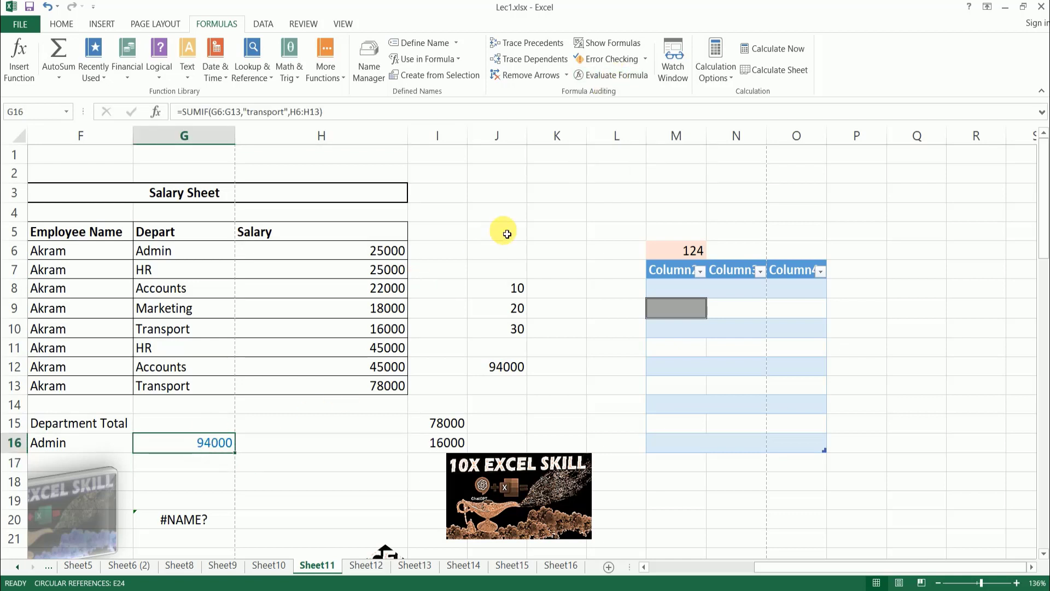
click(615, 77)
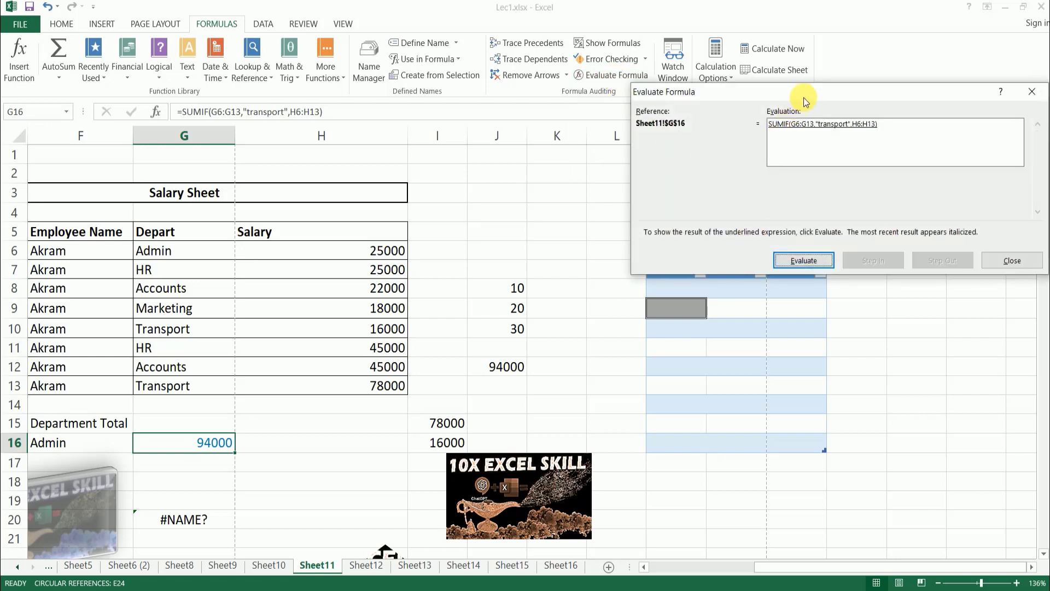
drag(810, 95, 712, 105)
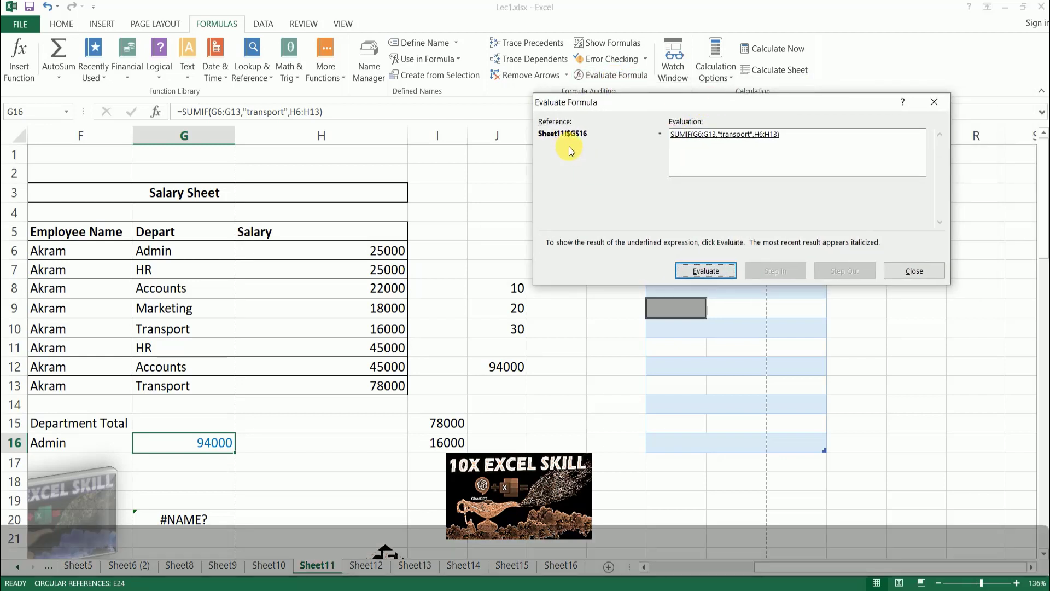
click(703, 272)
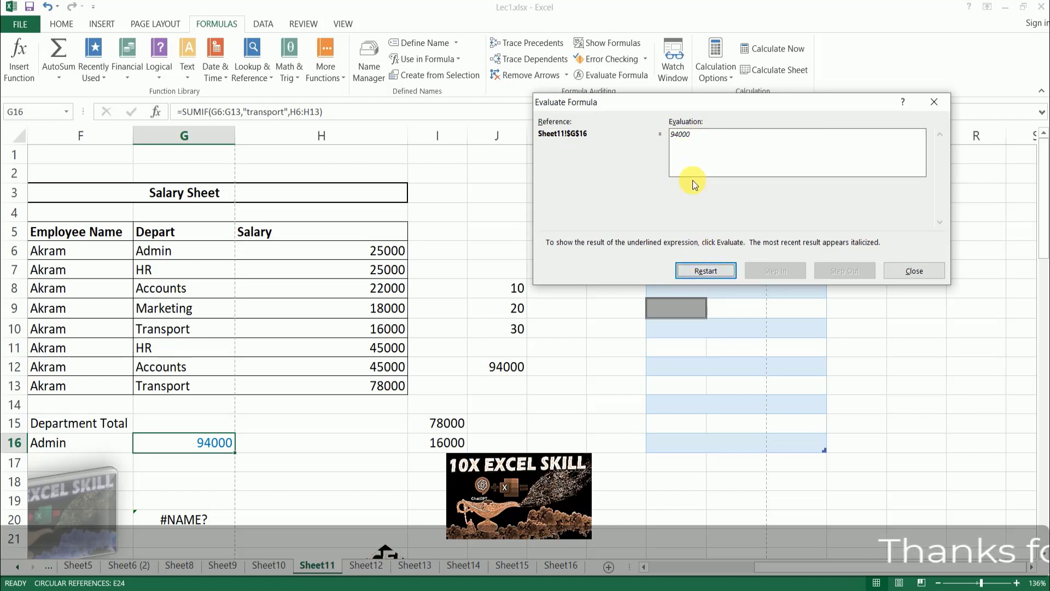
click(695, 271)
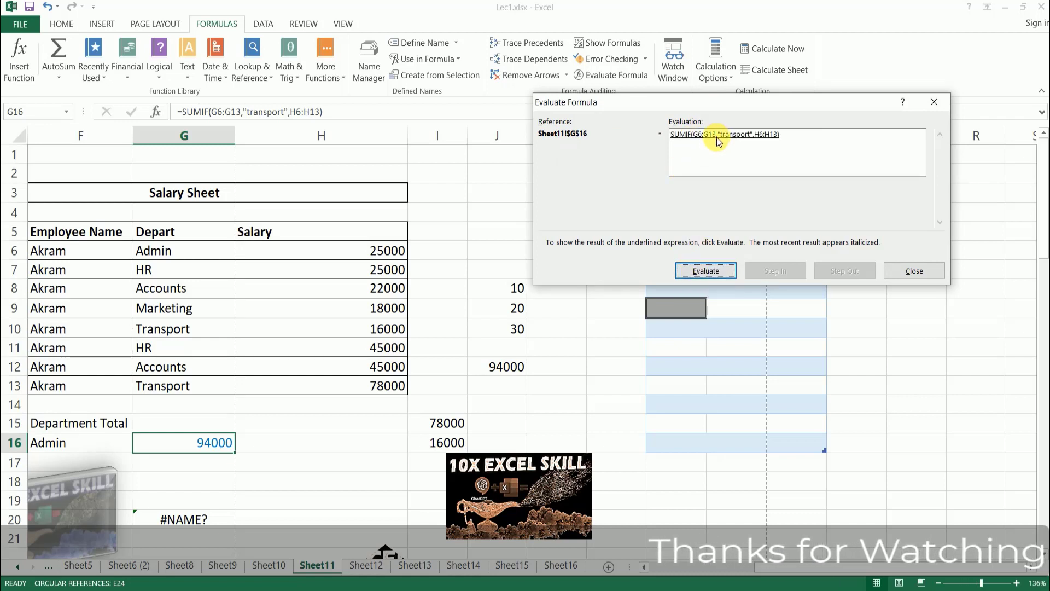
click(712, 274)
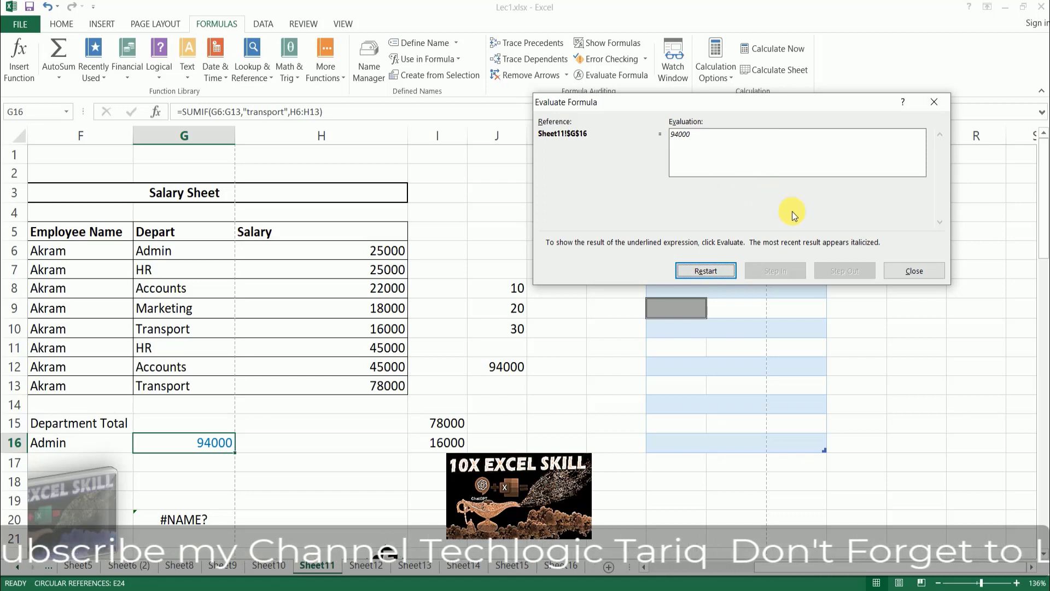
click(908, 273)
- Trace the precedents of the formula in G16 and inspect the Depart and Salary cells that feed it
click(207, 458)
click(208, 449)
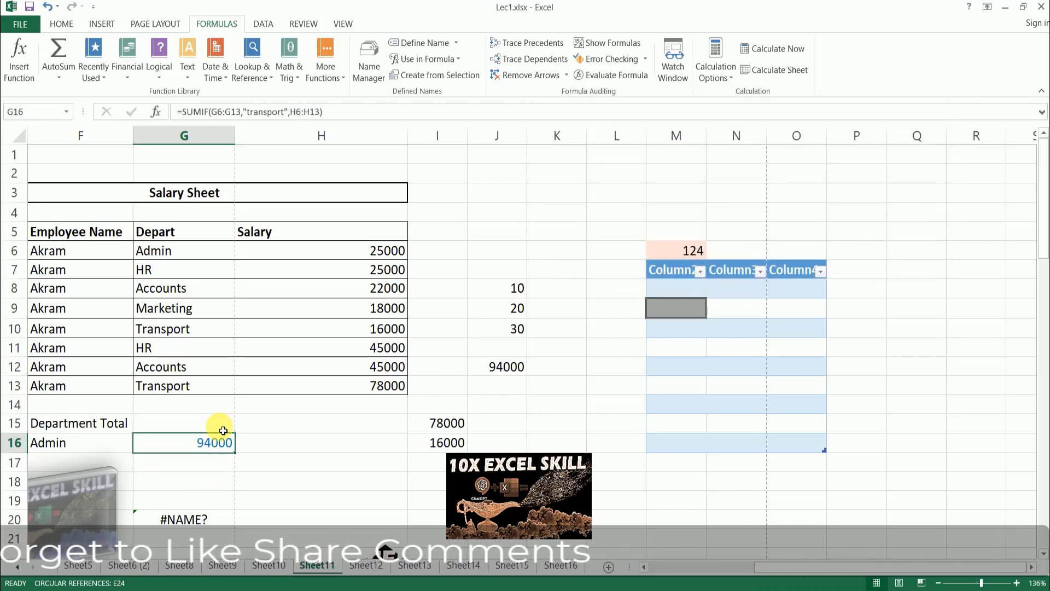
click(547, 50)
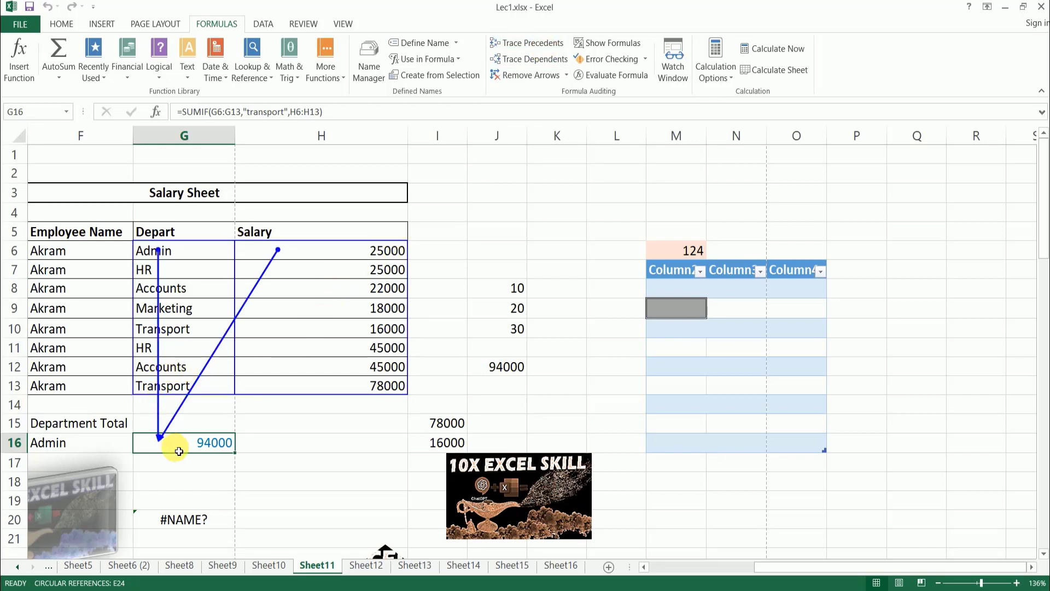
click(158, 256)
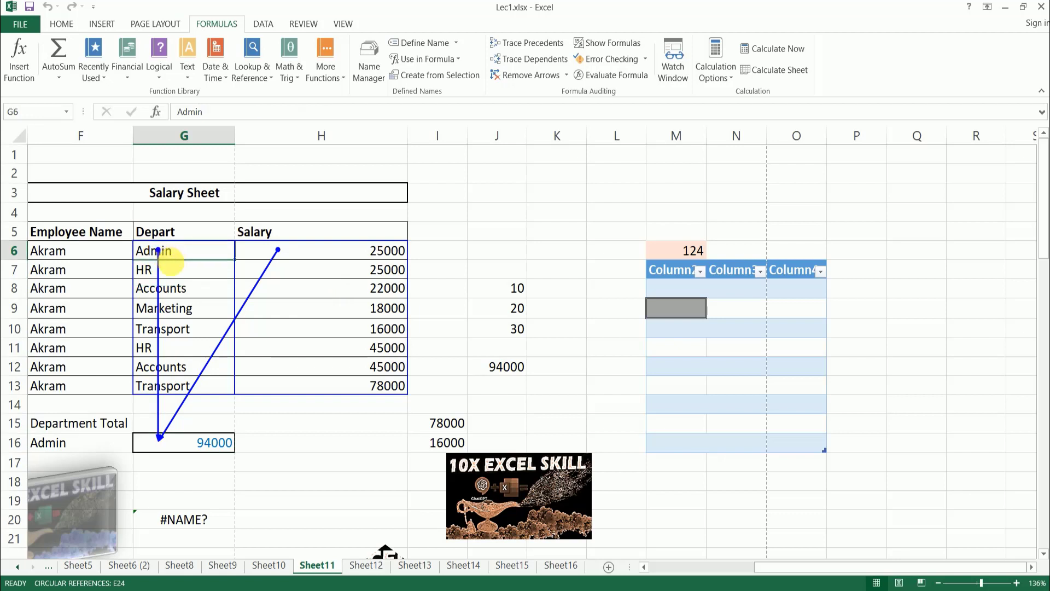
click(187, 306)
click(254, 290)
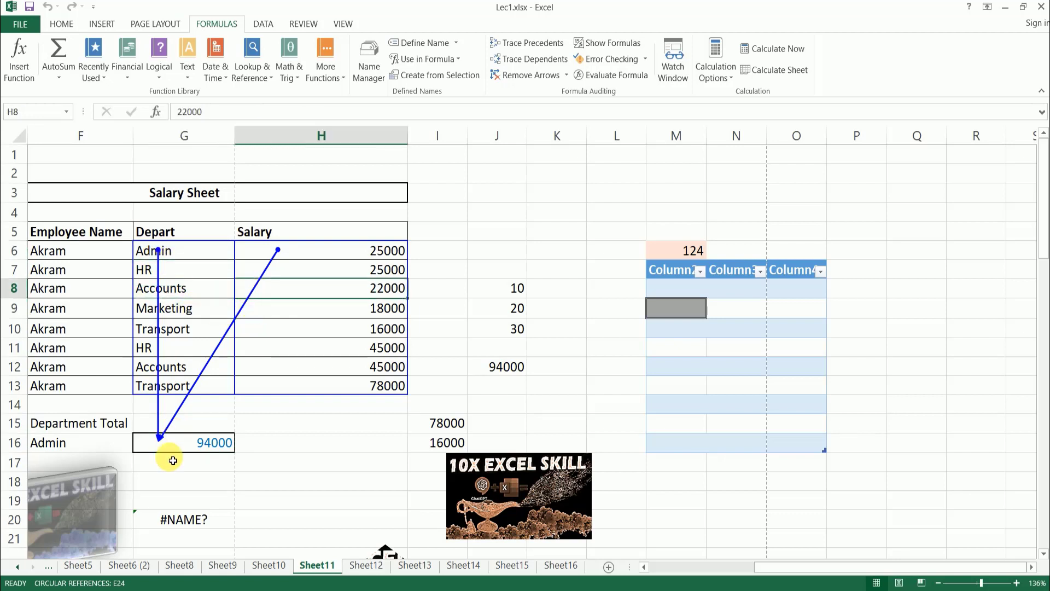
- Trace the dependents of G16, inspect the linked formula in J12, and remove all tracing arrows
click(170, 443)
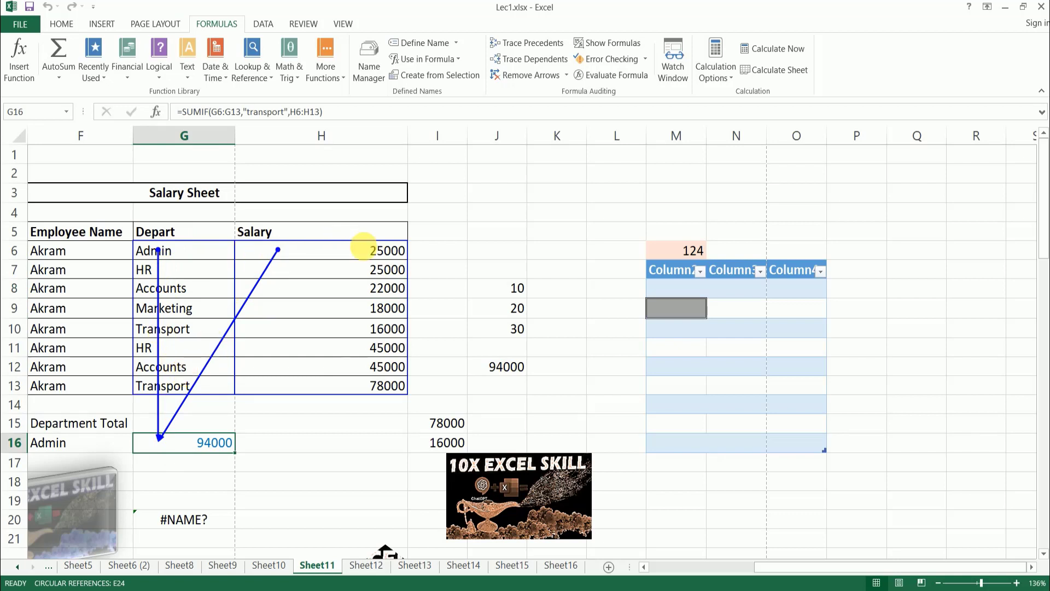
click(535, 60)
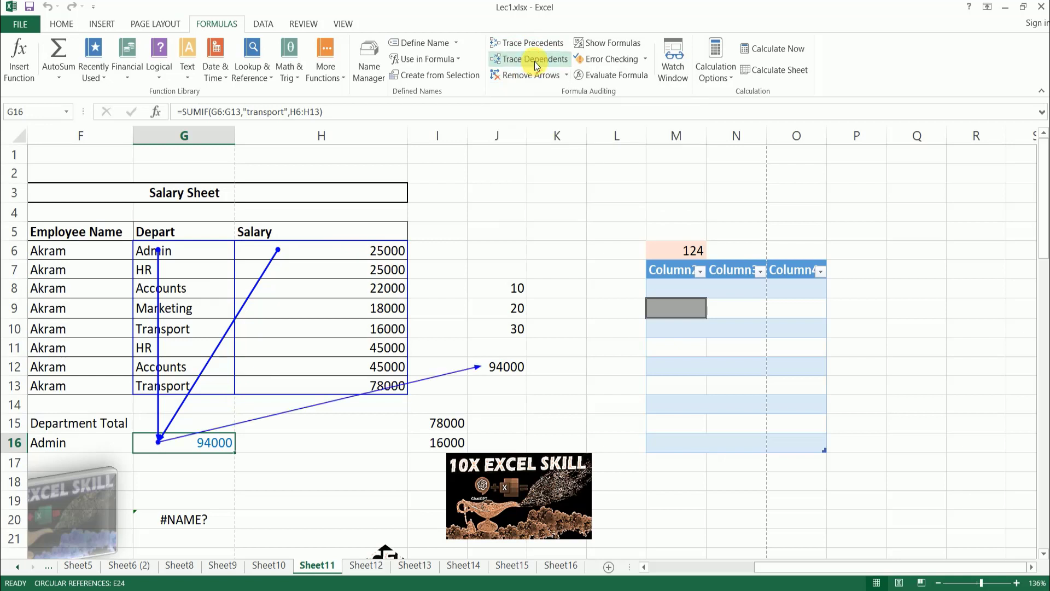
click(509, 373)
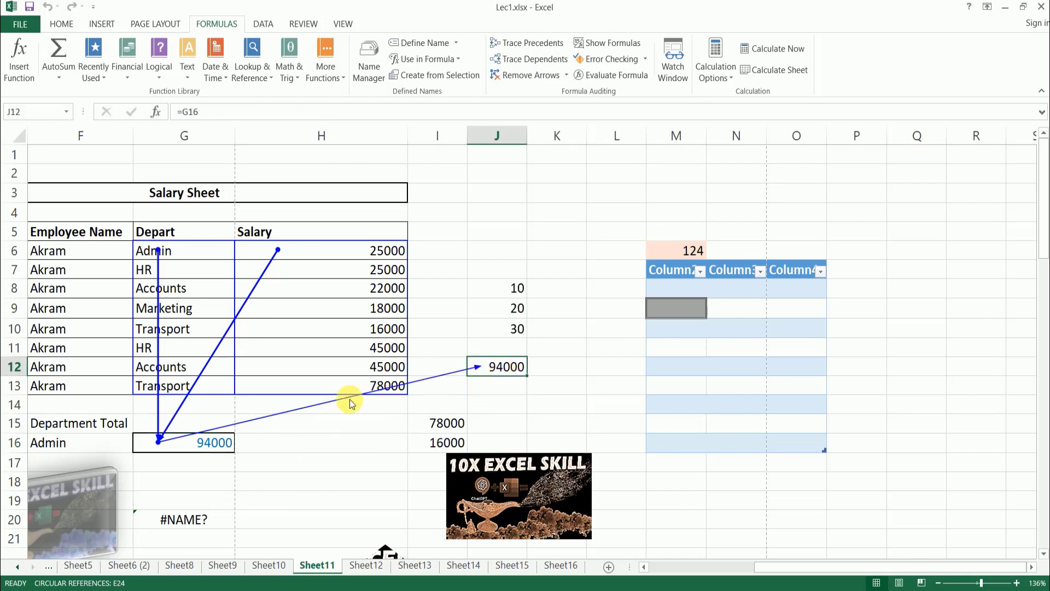
click(534, 76)
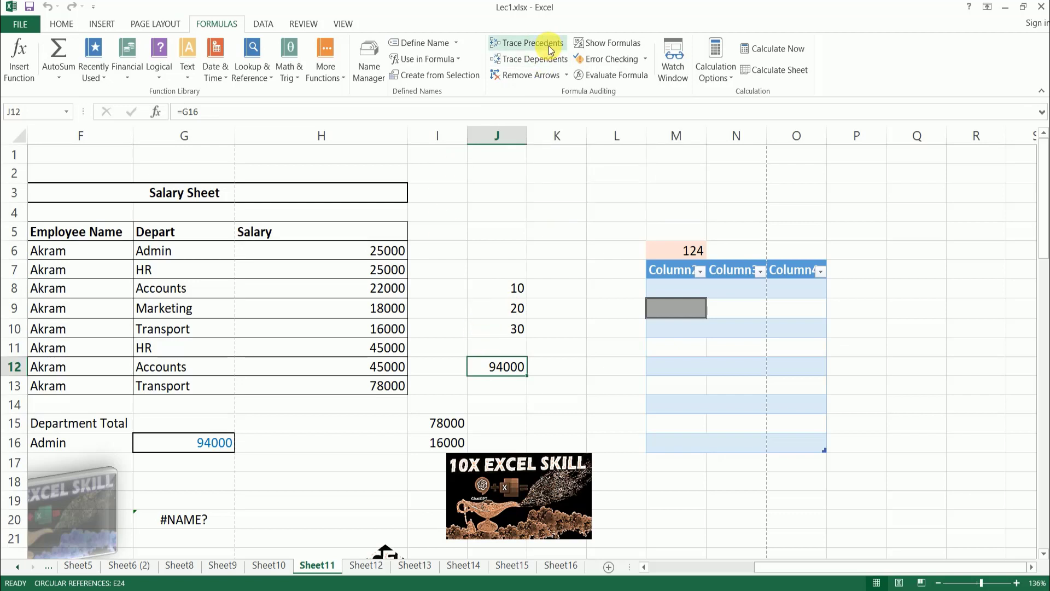
- Run a spelling check starting from cell G6 and cancel it without changing any word
click(263, 25)
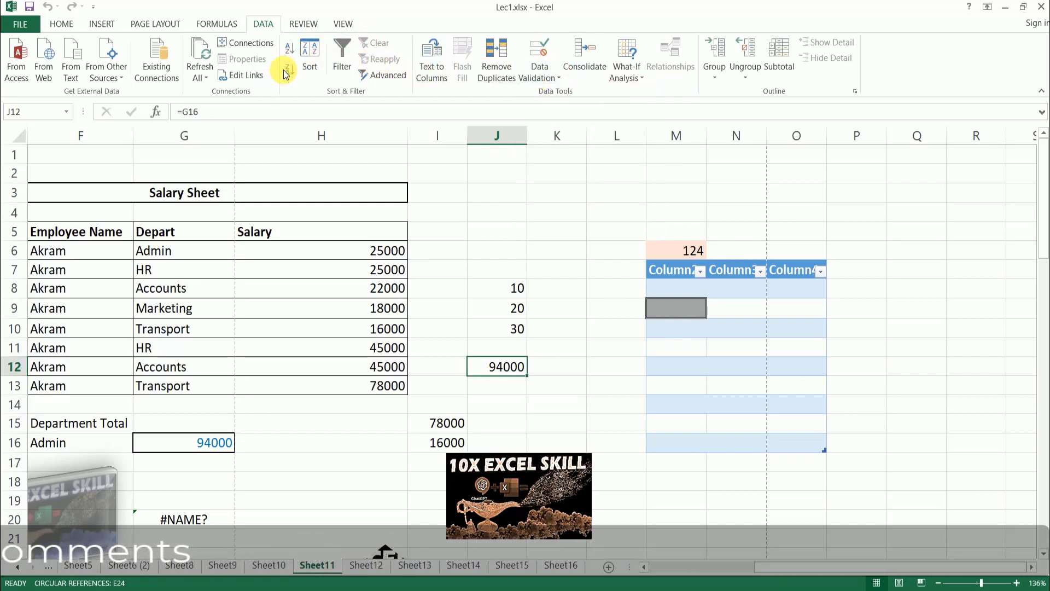
click(304, 24)
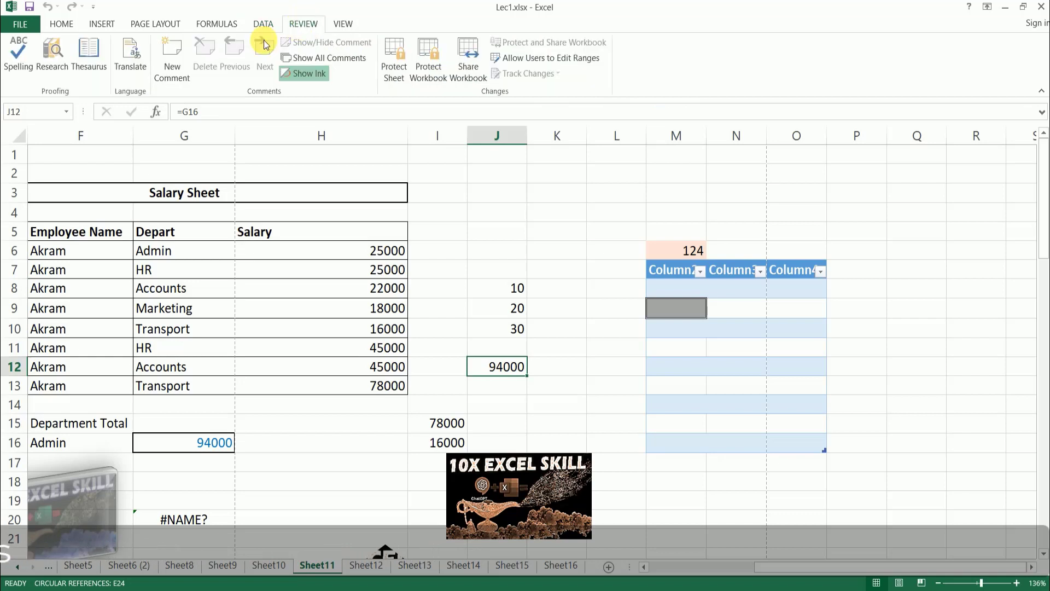
click(187, 258)
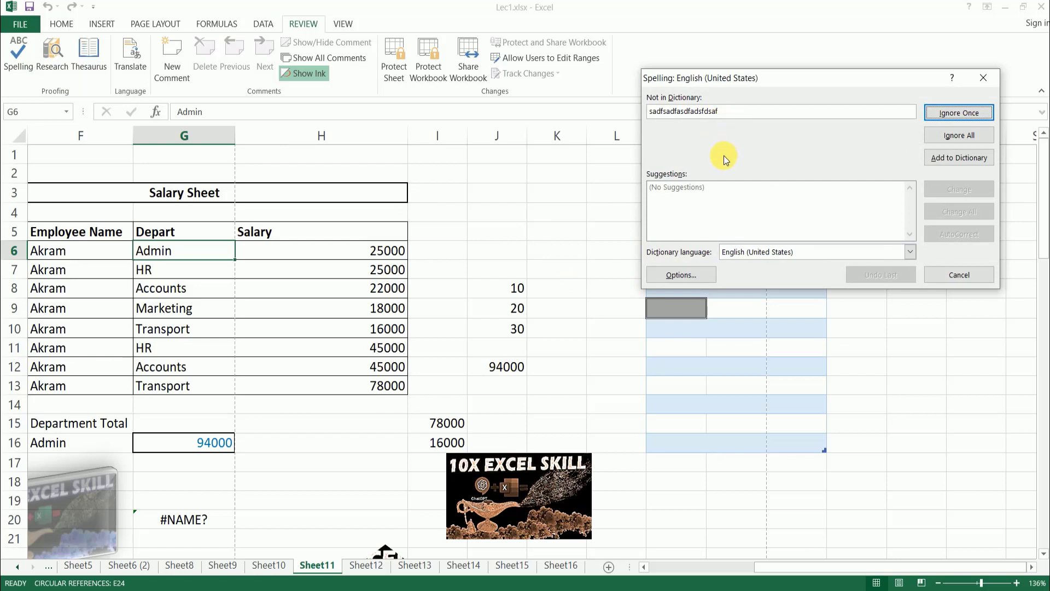
click(959, 274)
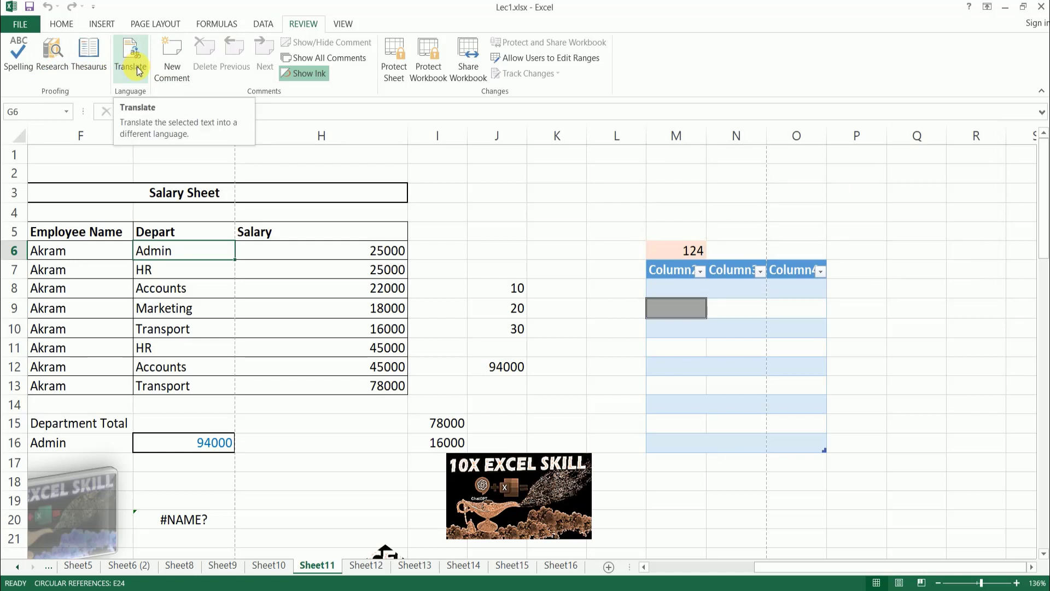
- Add a comment with the text "test" to the empty cell J3
click(498, 196)
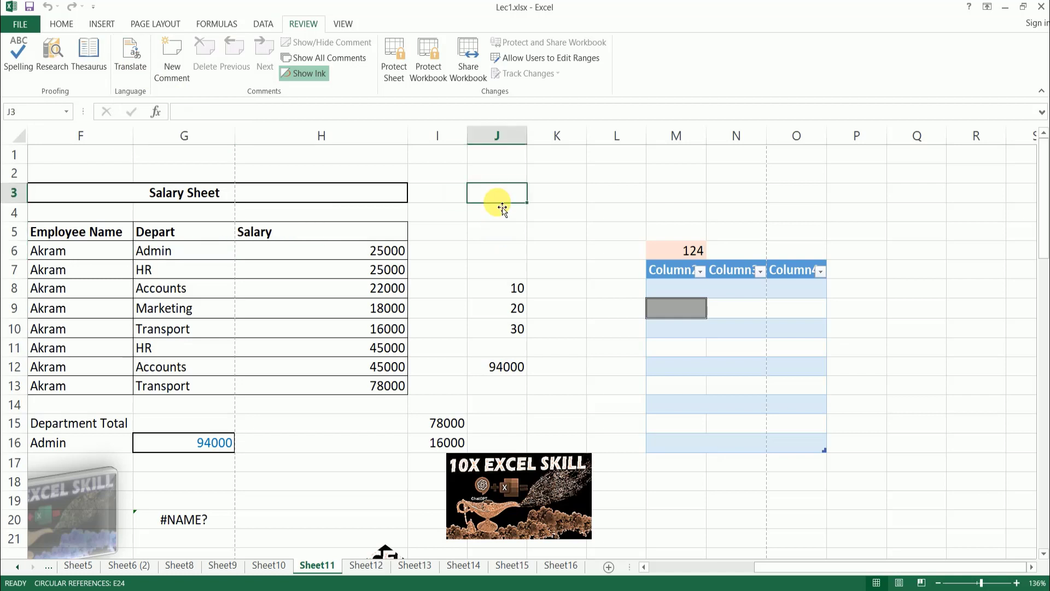
click(186, 61)
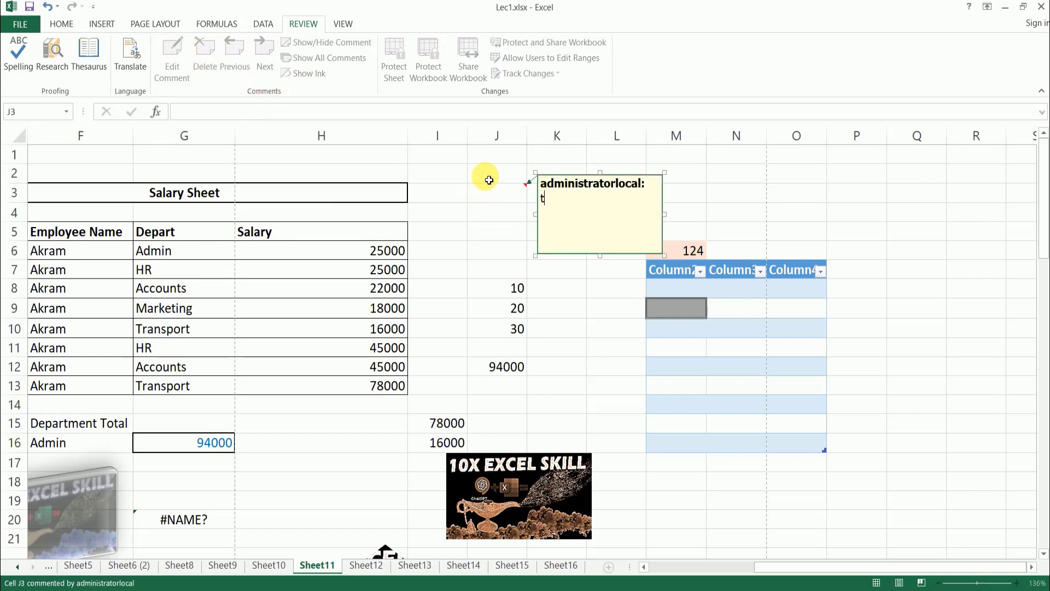
text(test)
click(494, 198)
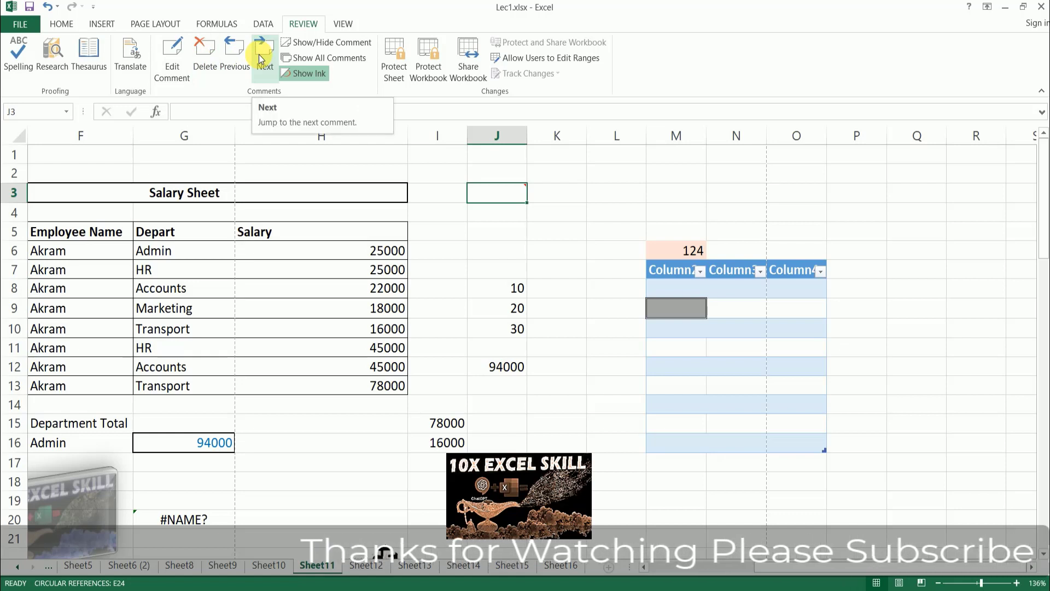
- Show and hide the comment on J3, toggle the display of all comments, and delete the comment from J3
click(345, 45)
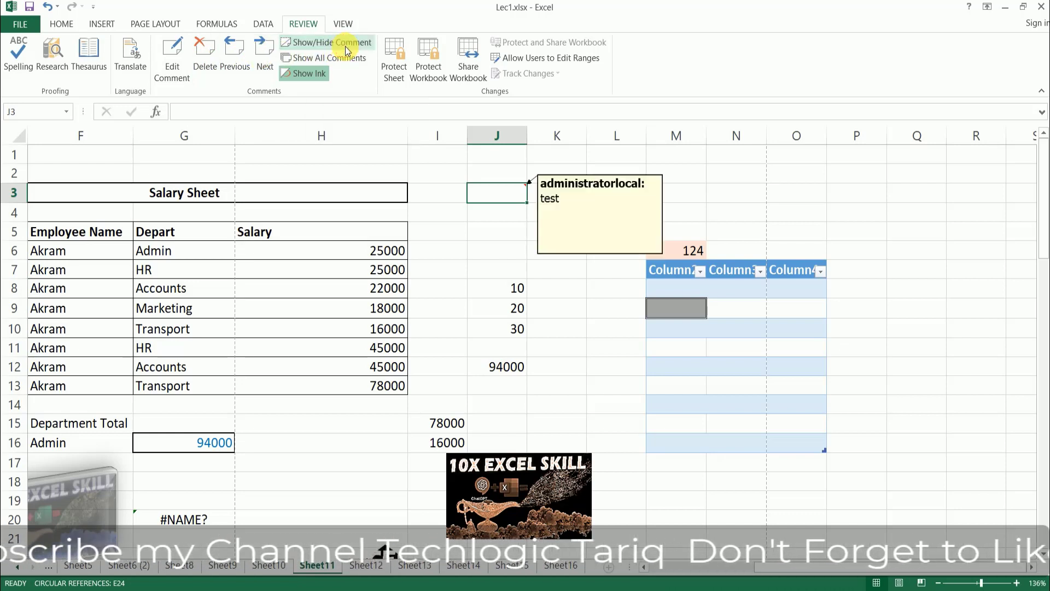
click(345, 47)
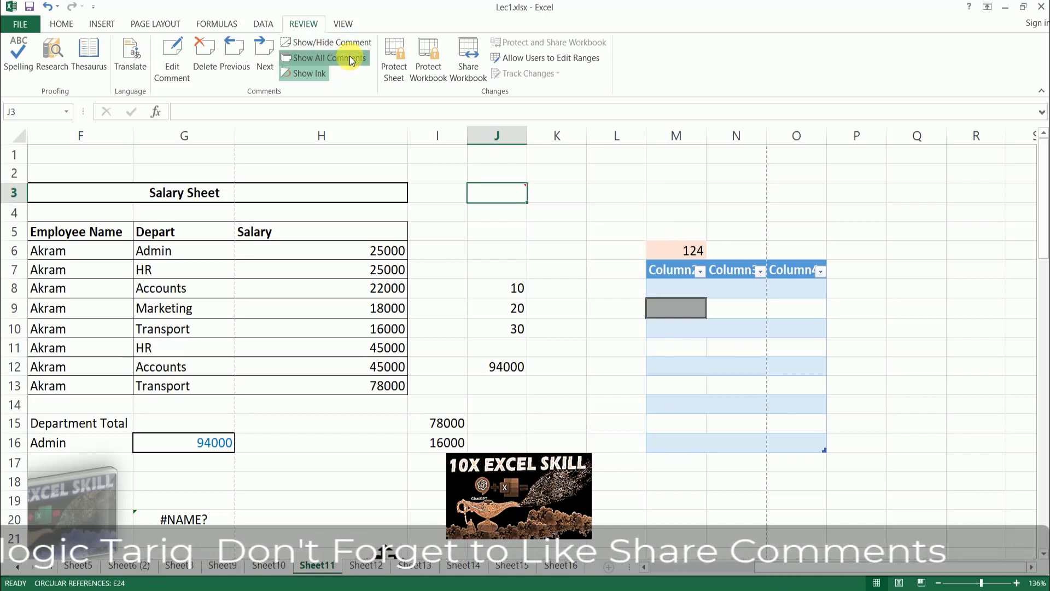
click(349, 58)
click(350, 59)
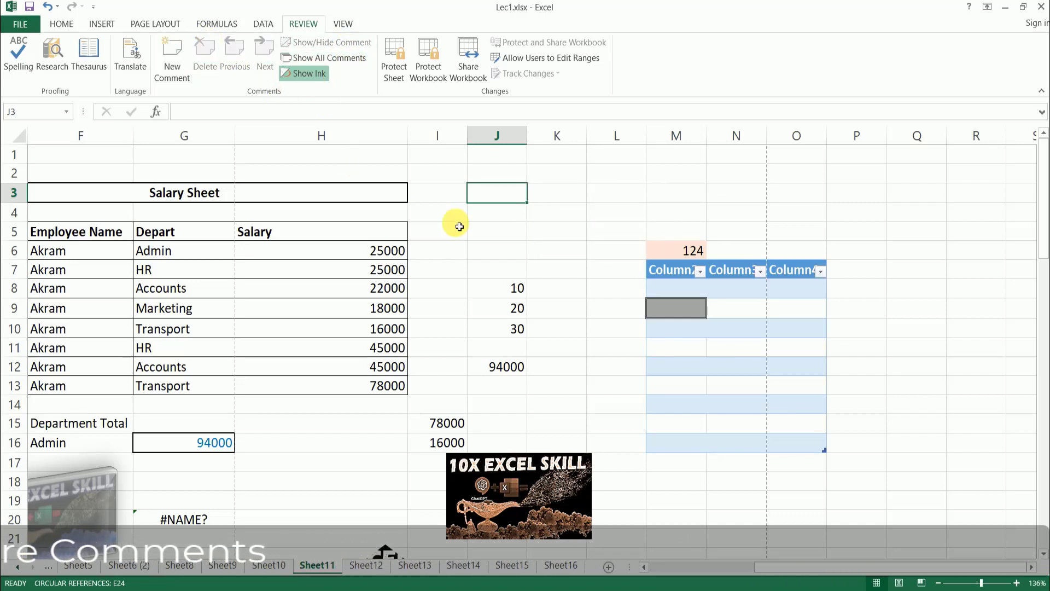
- Open the Protect Workbook settings to view the structure and password options, and cancel without protecting the workbook
click(504, 219)
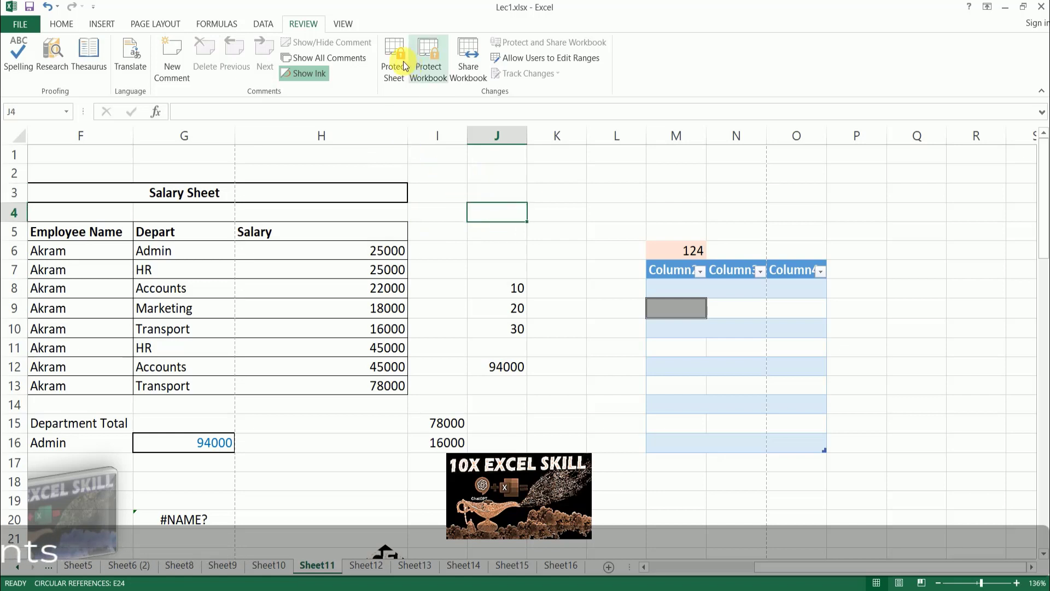
click(438, 72)
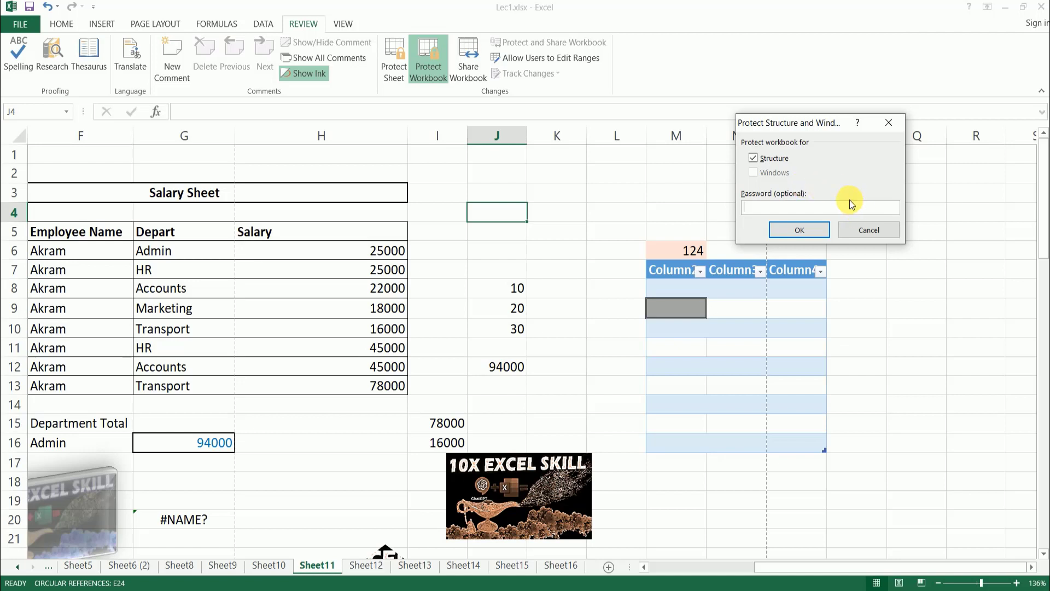
click(867, 228)
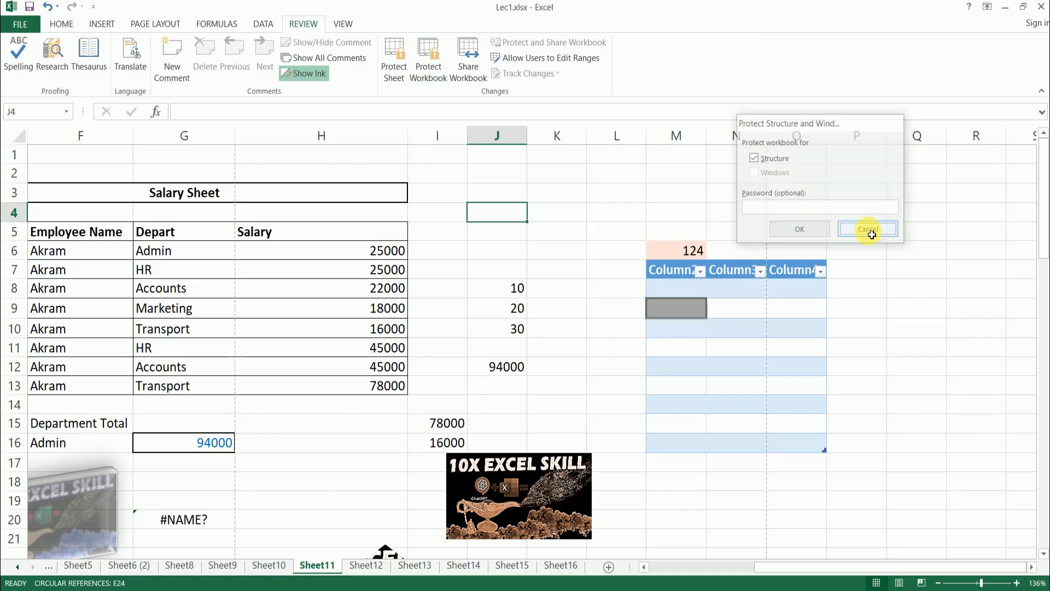
- Show the sheet in Page Break Preview and look over how its contents are divided into pages
click(341, 24)
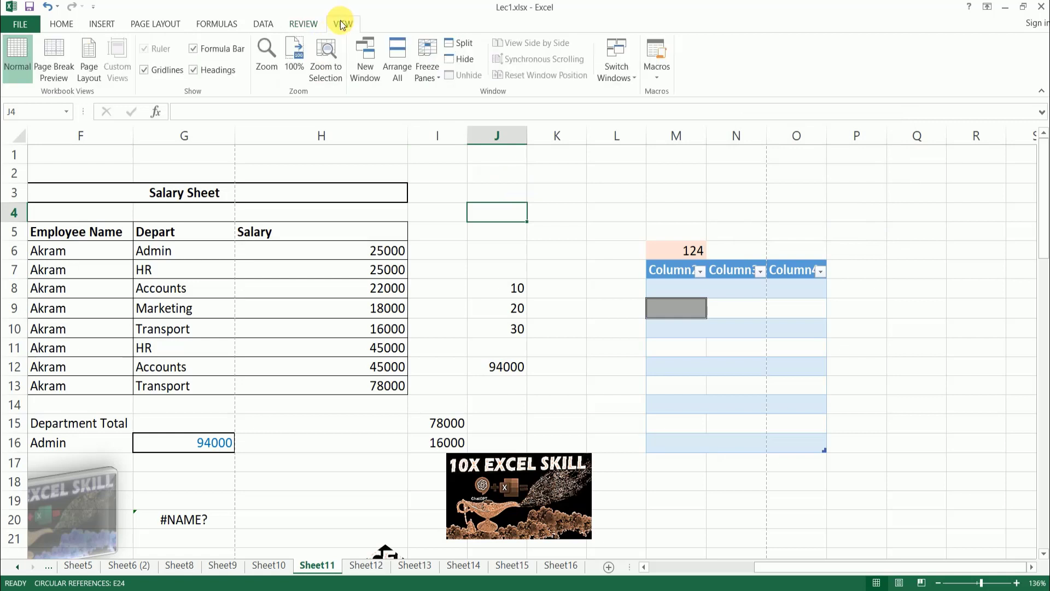
click(64, 57)
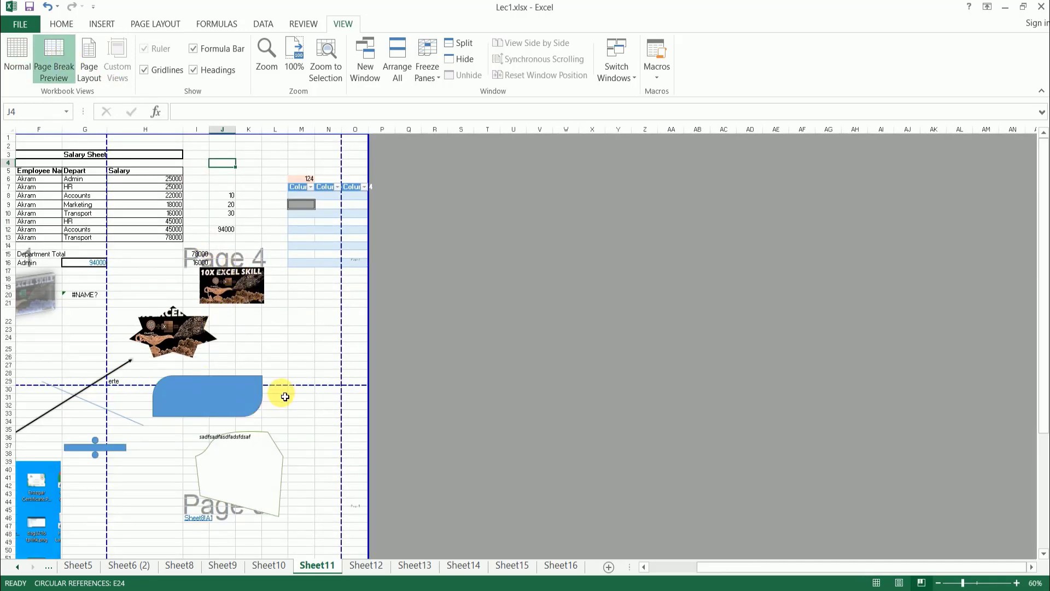
scroll(285, 395, down, 9)
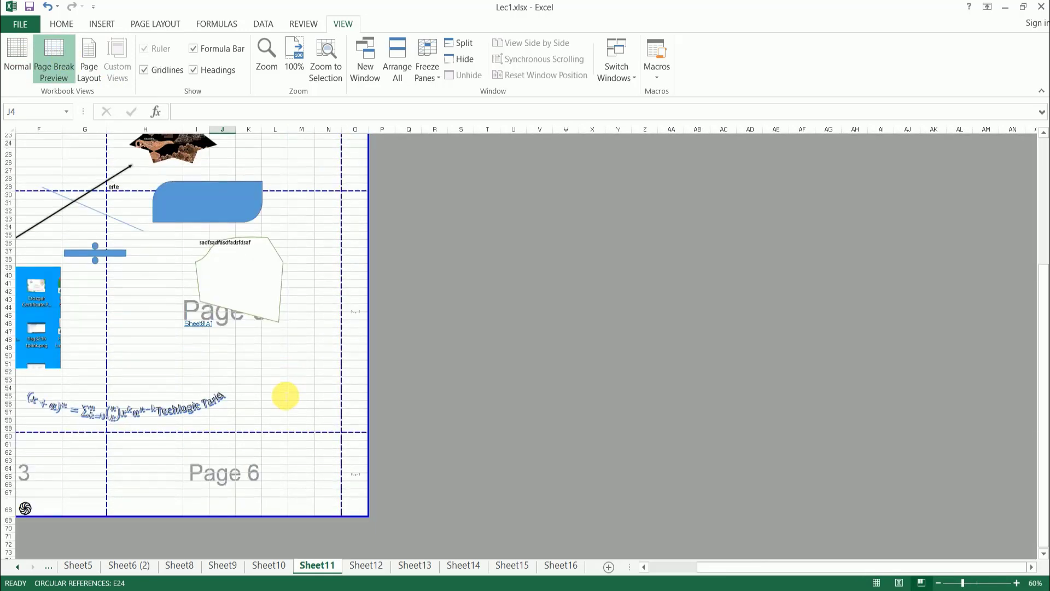
scroll(285, 395, up, 9)
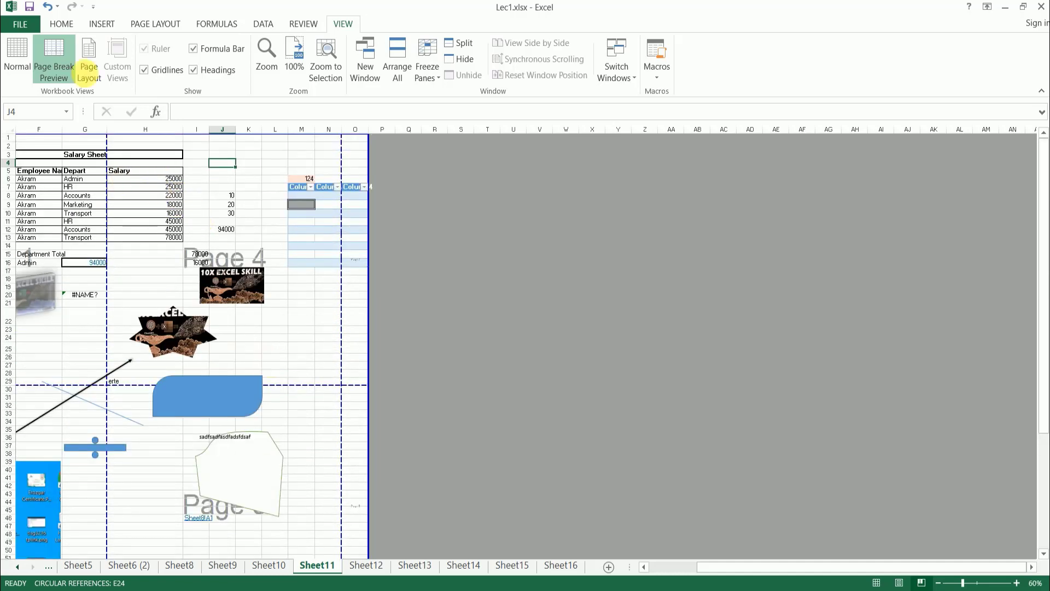
- Show the sheet in Page Layout view, look over its pages, compare with Normal view, and return to Page Layout view
click(90, 59)
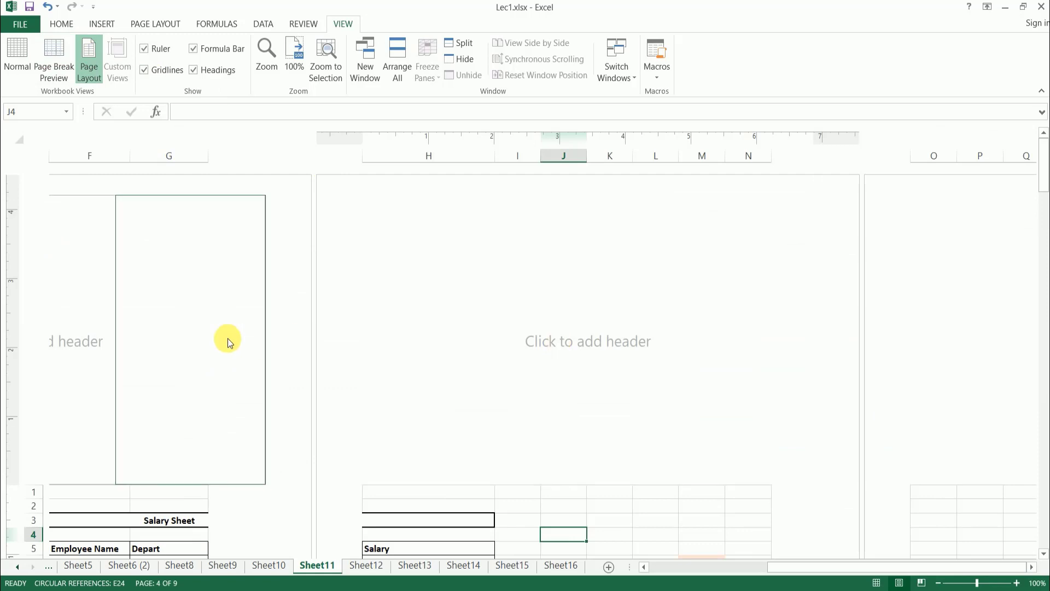
scroll(228, 338, down, 10)
scroll(227, 338, up, 10)
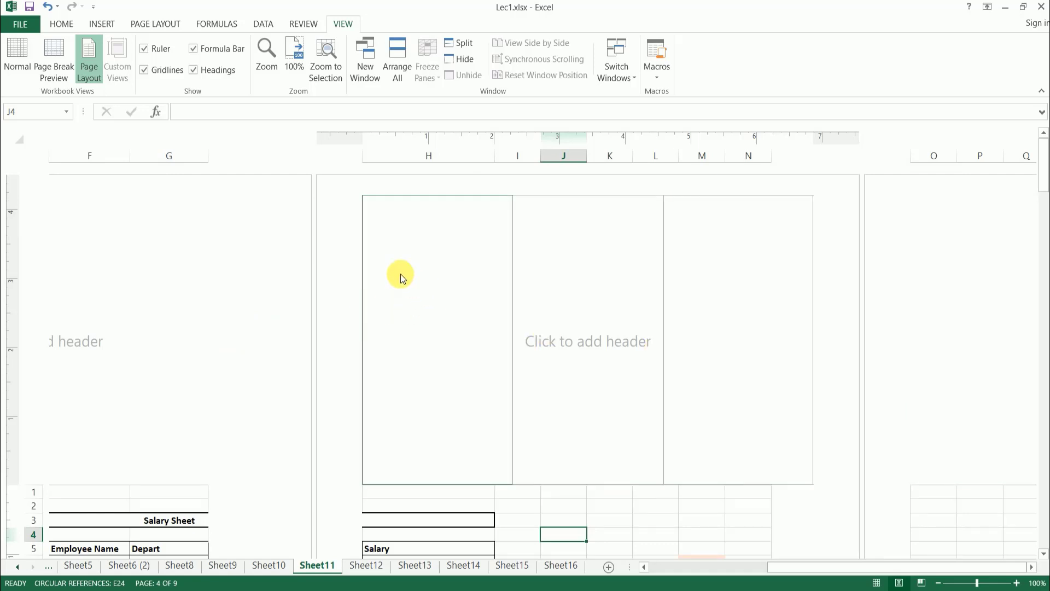
click(21, 54)
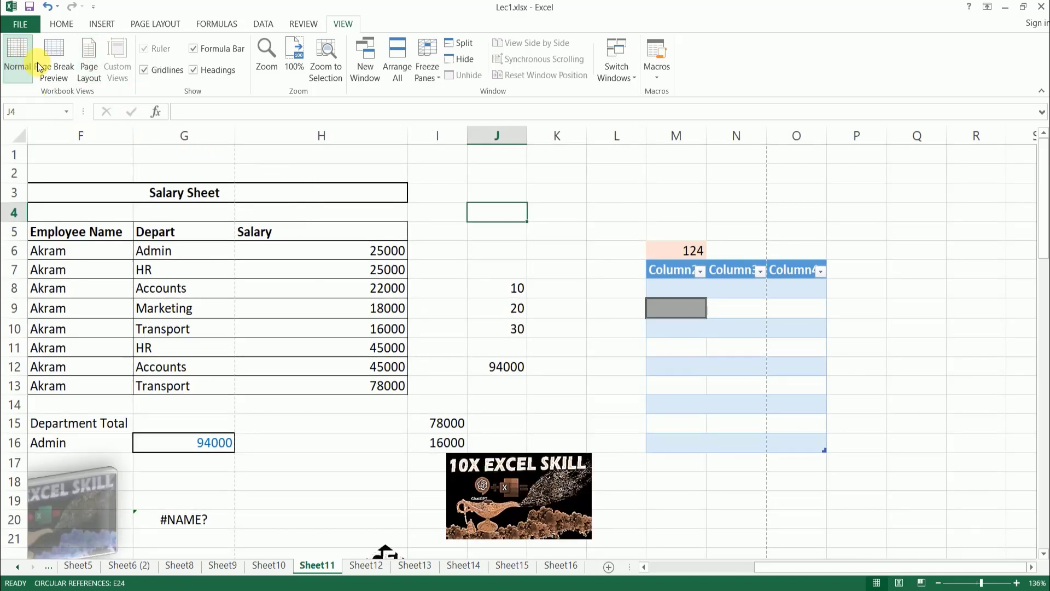
click(94, 49)
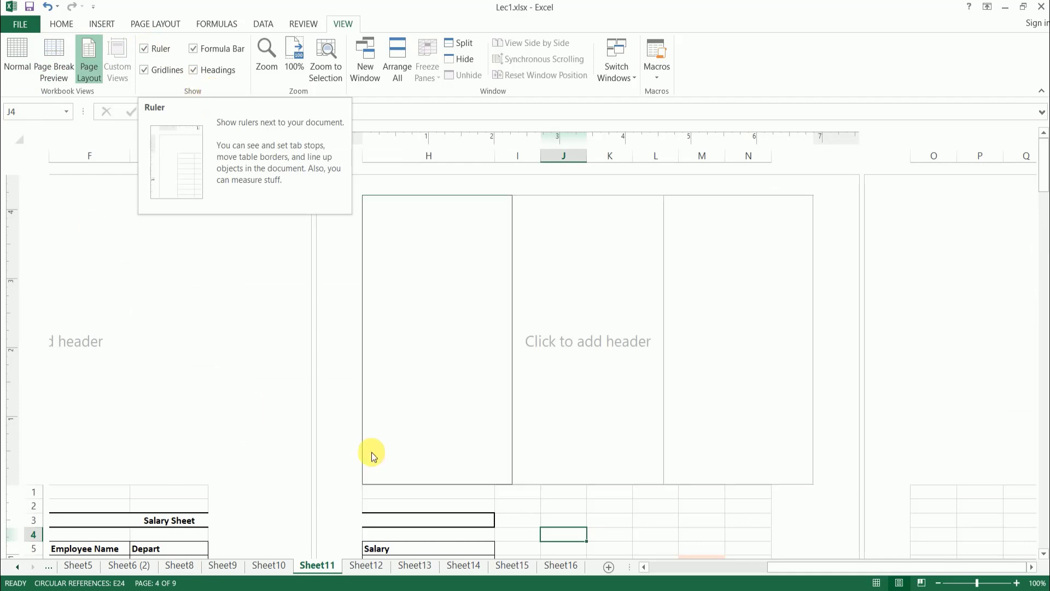
- Hide and show the ruler again in Page Layout view, and toggle the display of the gridlines
click(146, 53)
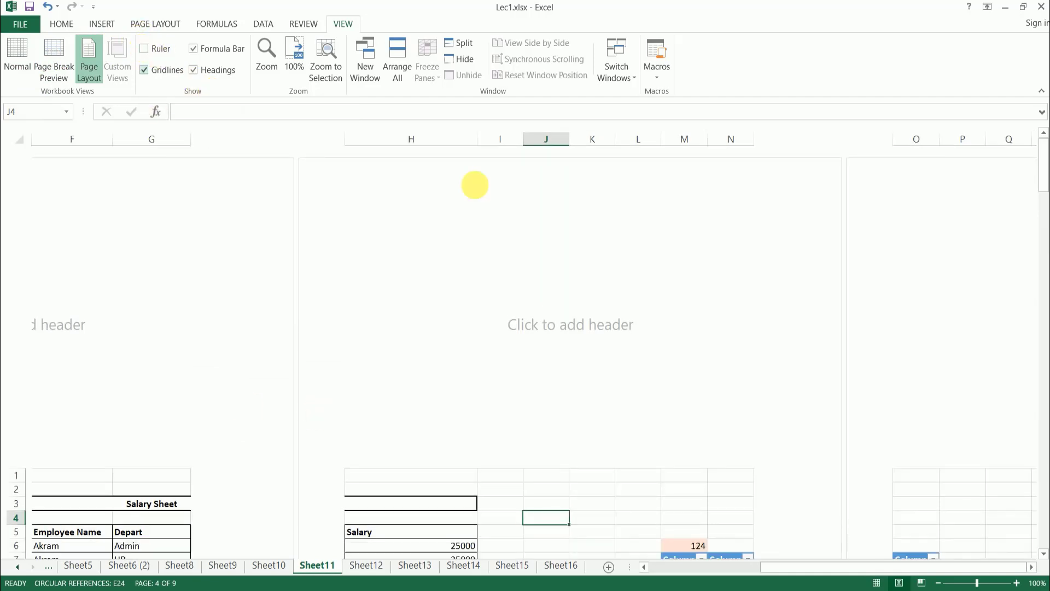
click(144, 50)
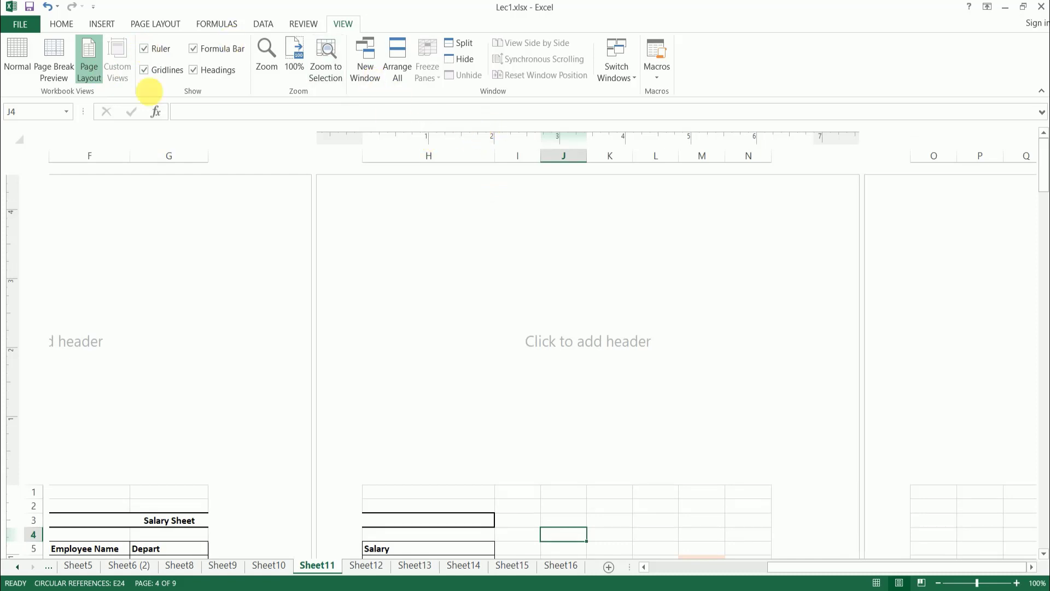
click(146, 71)
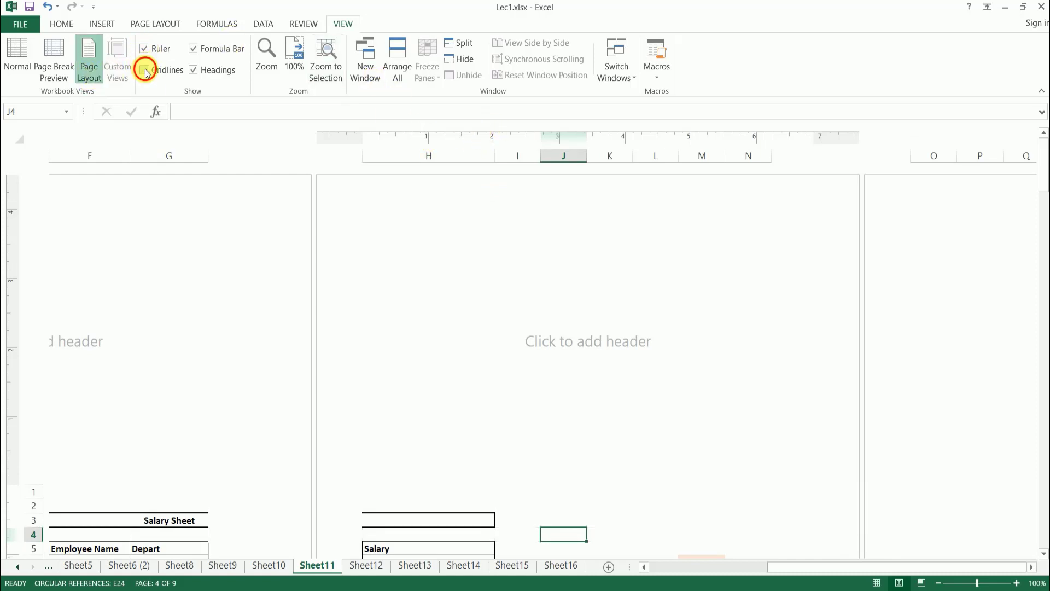
- Return the sheet to Normal view, and hide and show the gridlines again
click(21, 48)
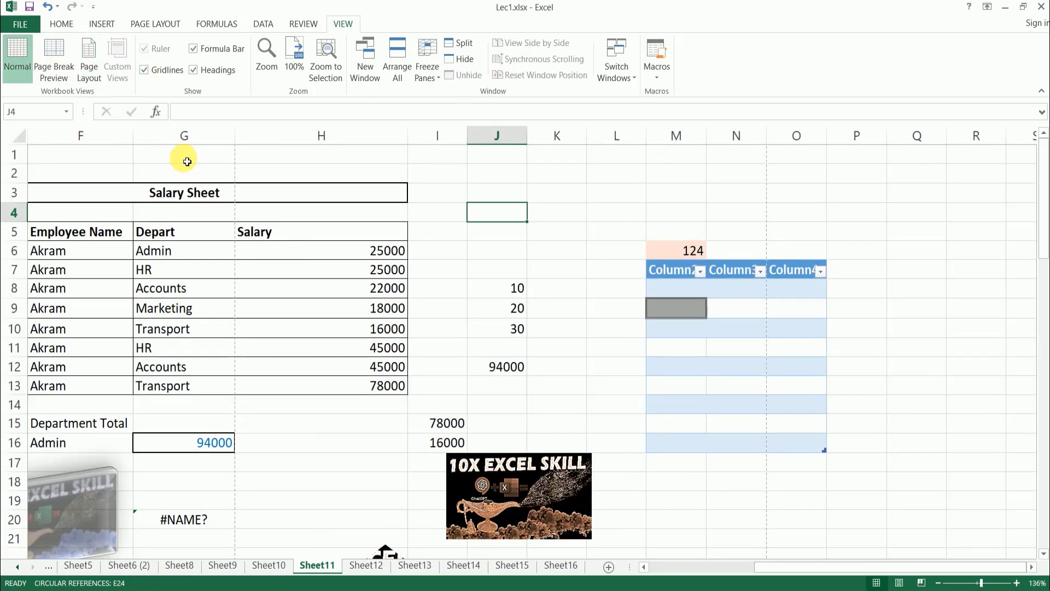
click(145, 71)
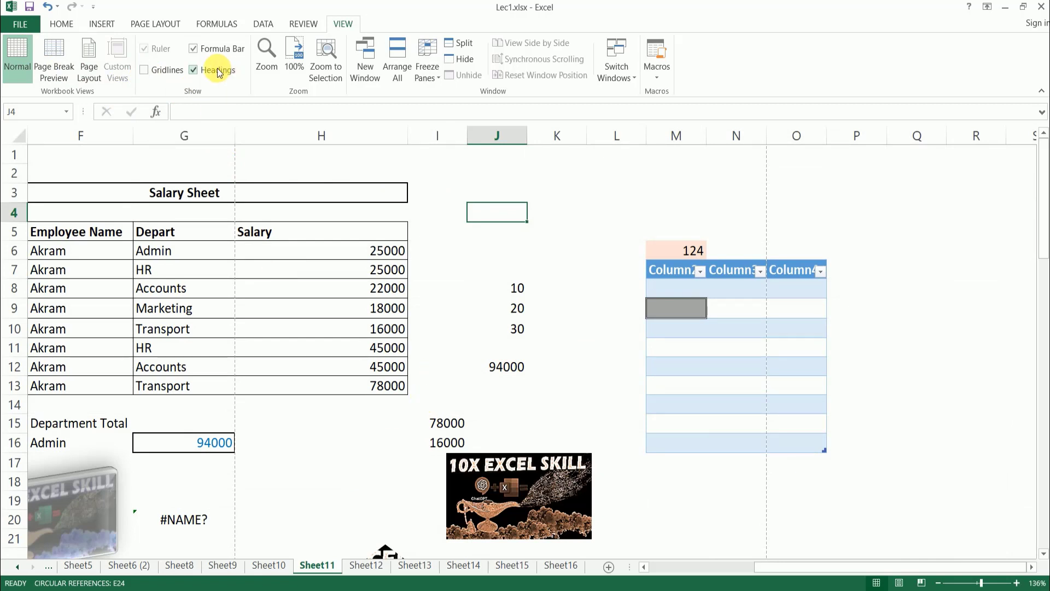
click(153, 72)
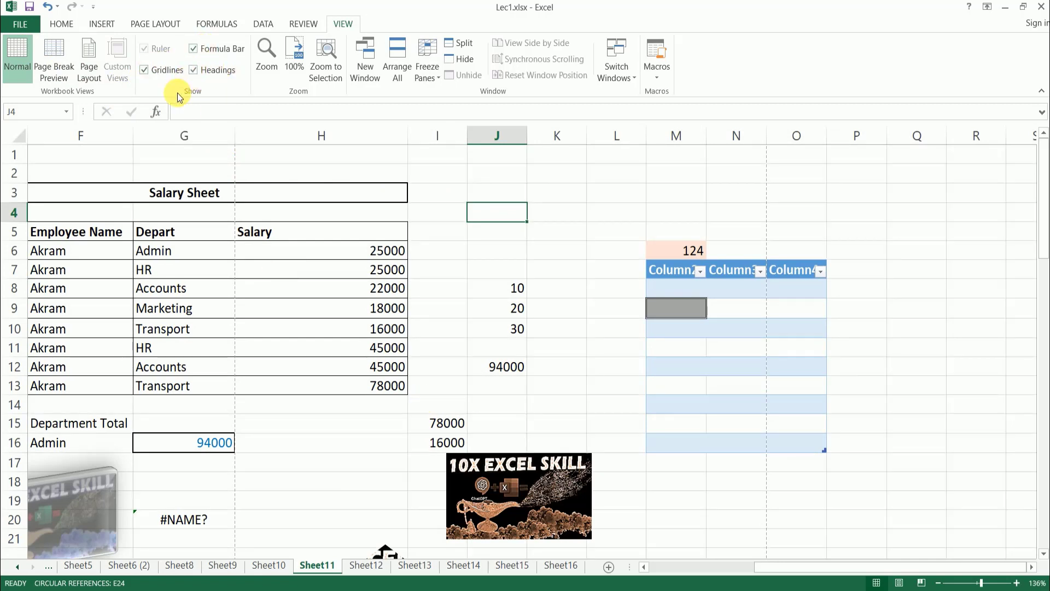
- Toggle the formula bar off and on, and hide and show the row and column headings
click(195, 49)
click(195, 49)
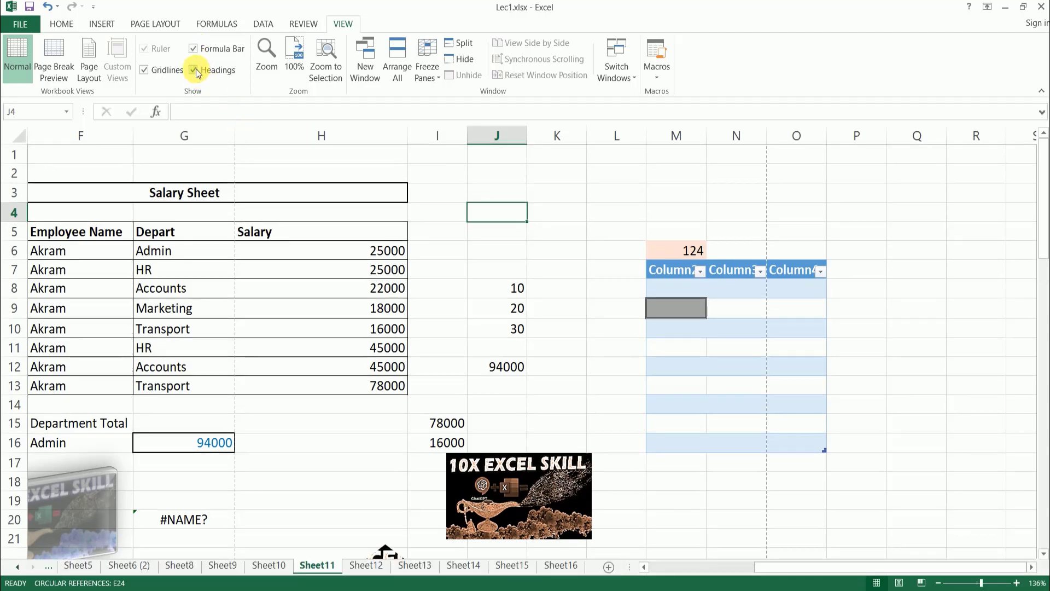
click(195, 69)
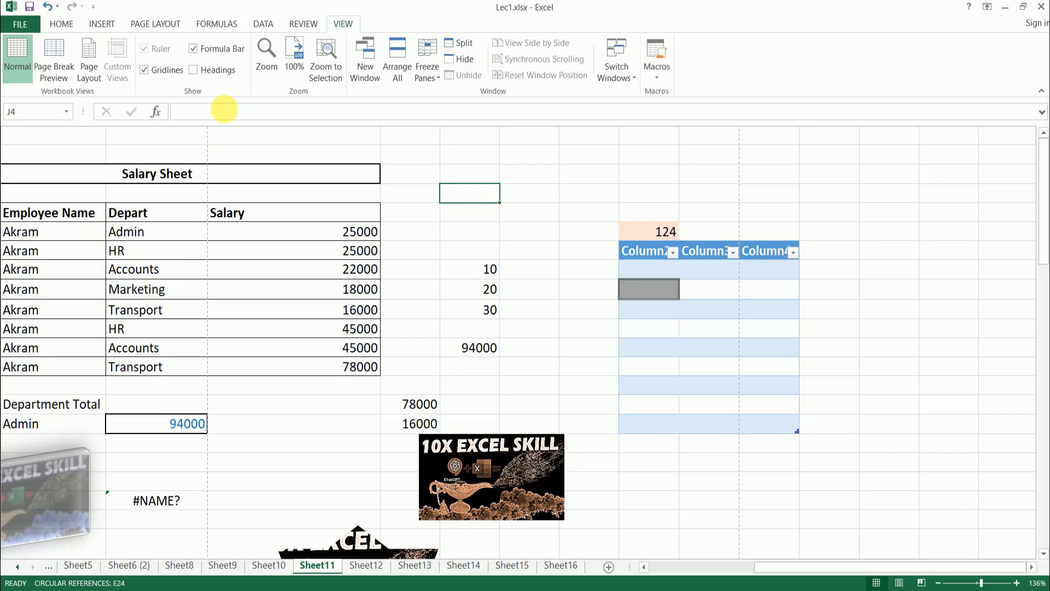
click(194, 70)
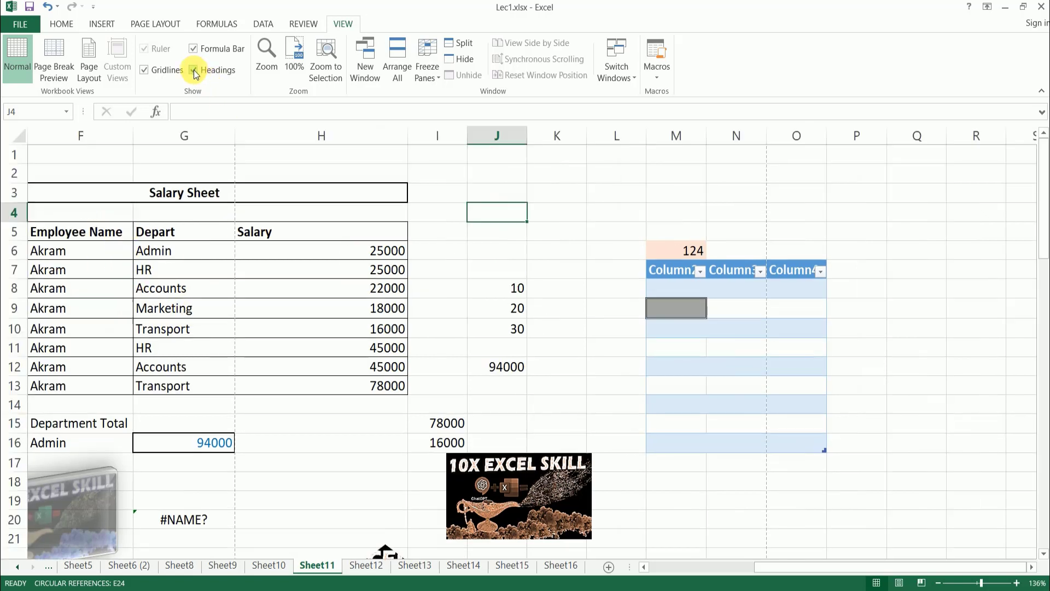
- View the Zoom magnification options and cancel, and switch through Page Layout and Page Break Preview back to Normal view
click(267, 59)
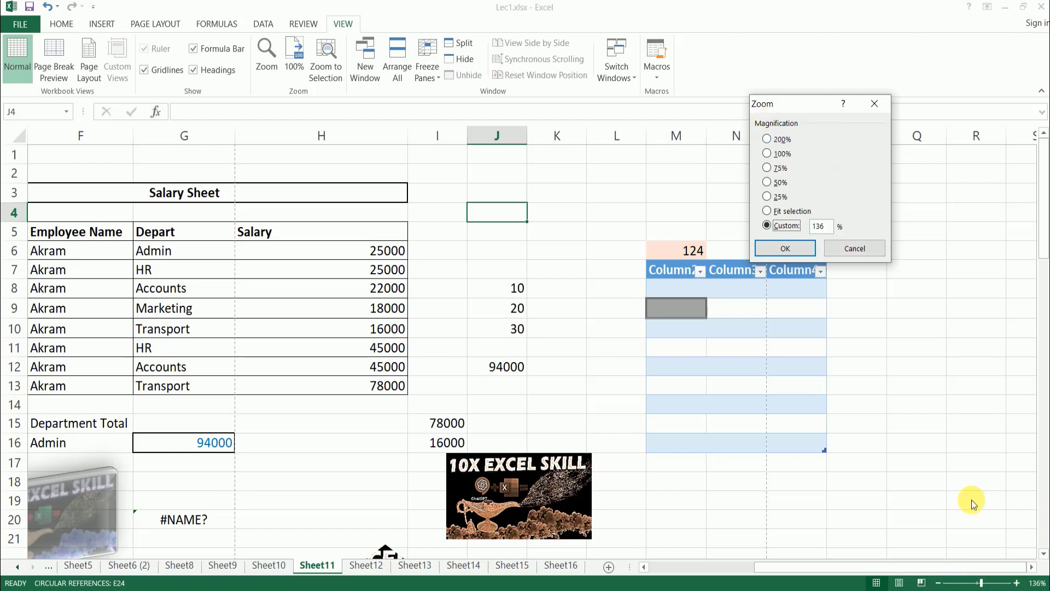
click(858, 249)
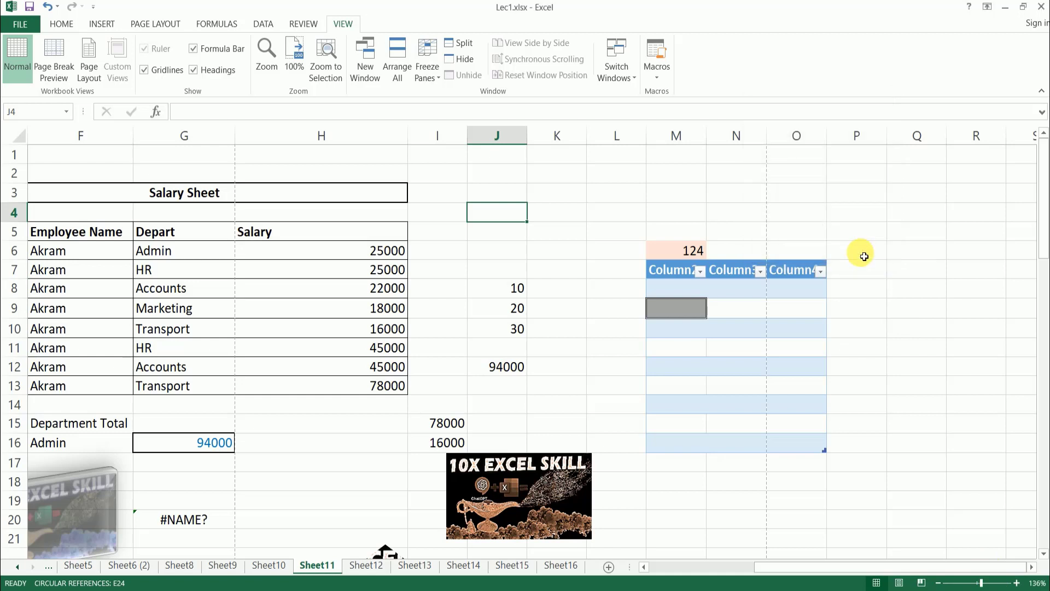
click(900, 583)
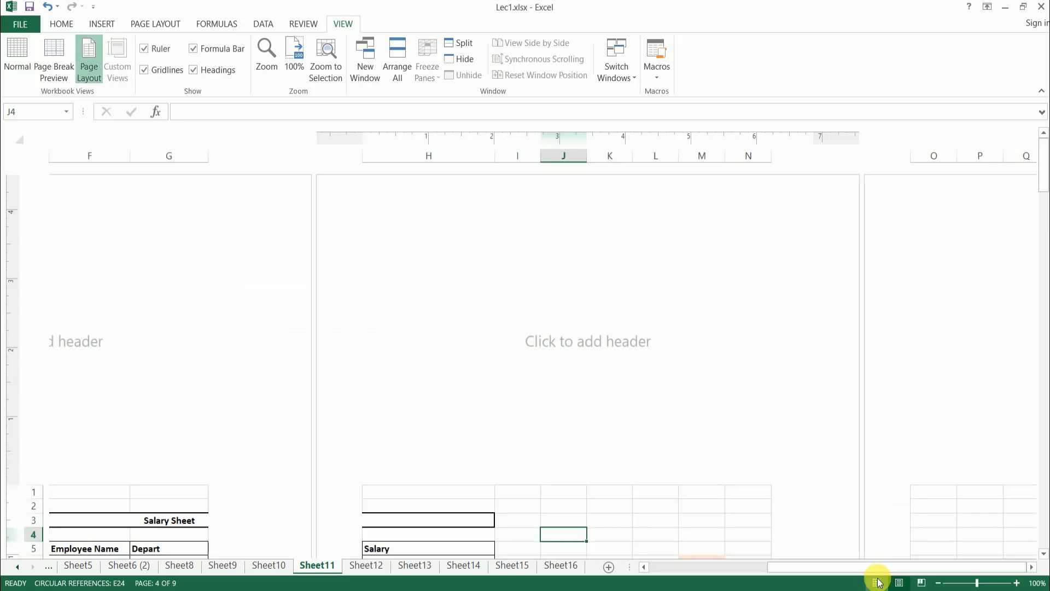
click(878, 584)
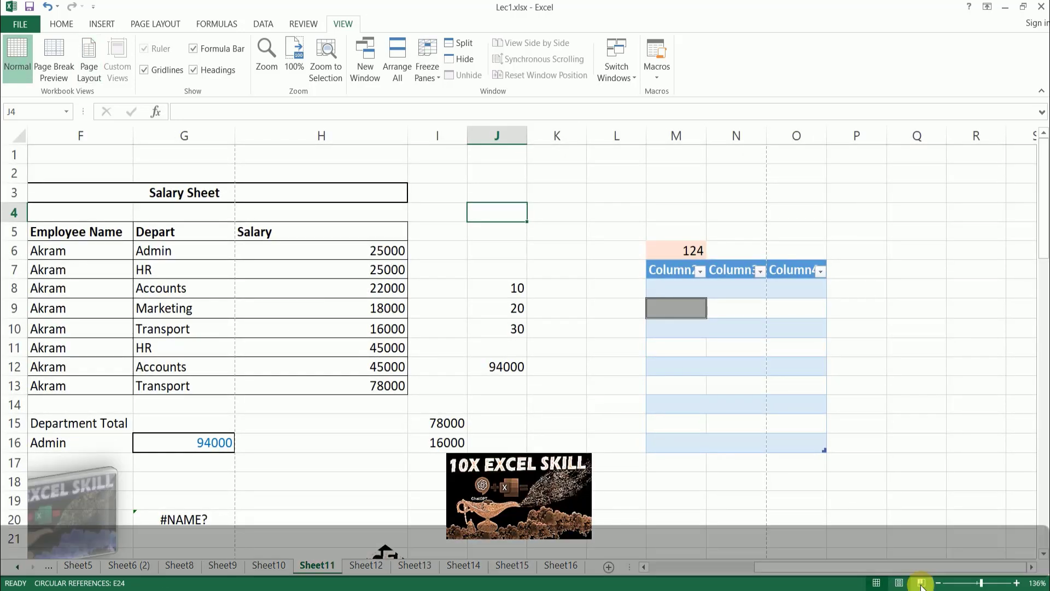
click(922, 583)
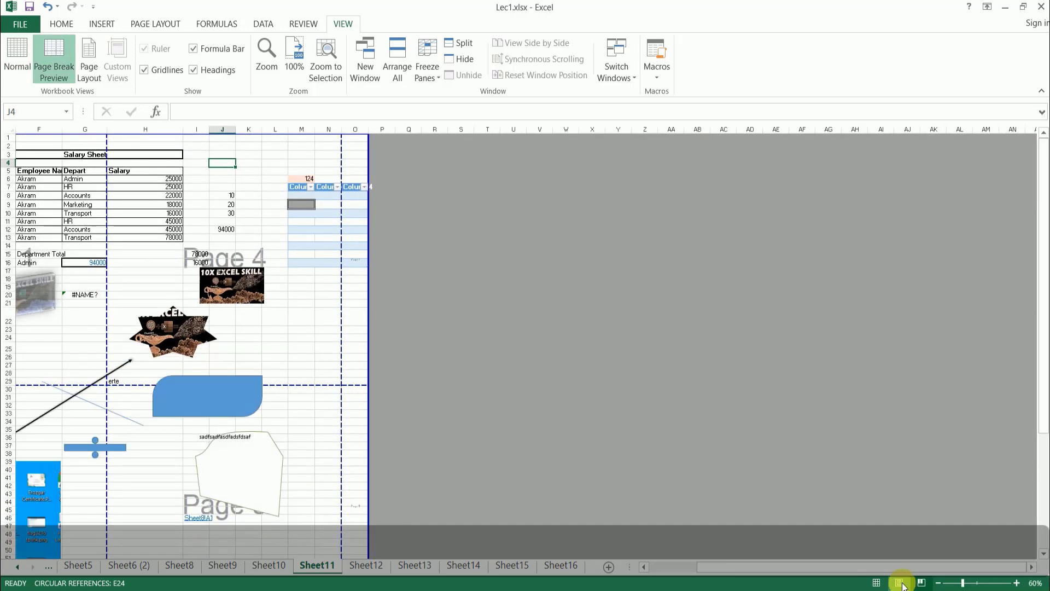
click(877, 583)
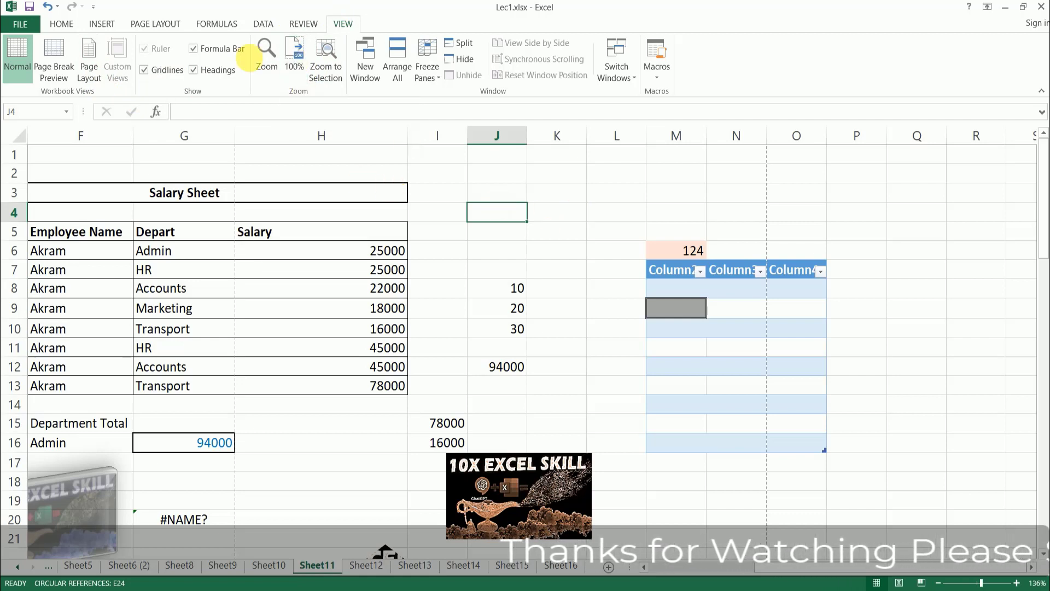
- Set the sheet's zoom magnification to 50%
click(280, 71)
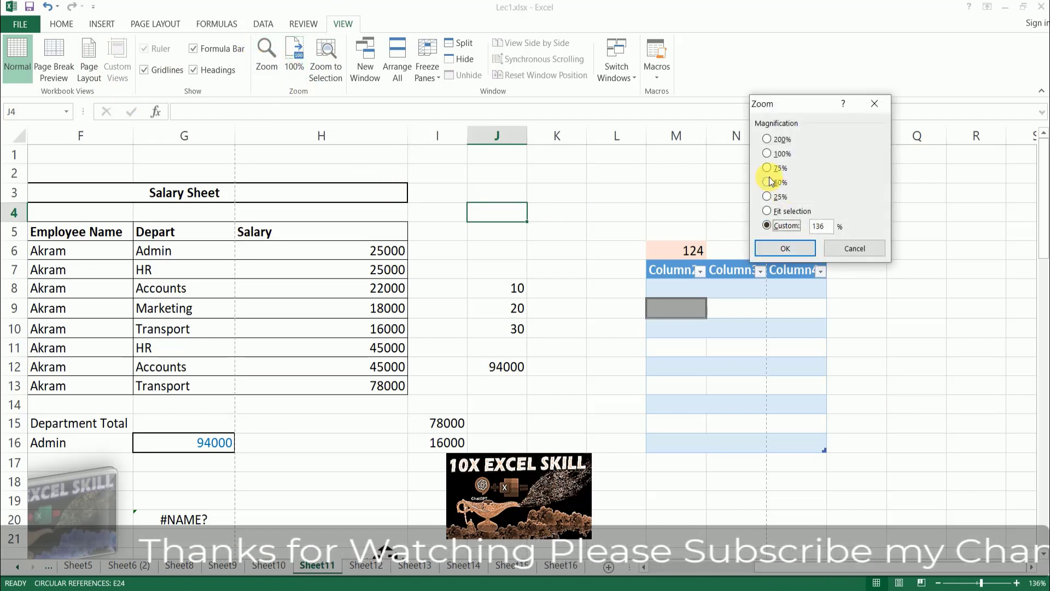
click(777, 183)
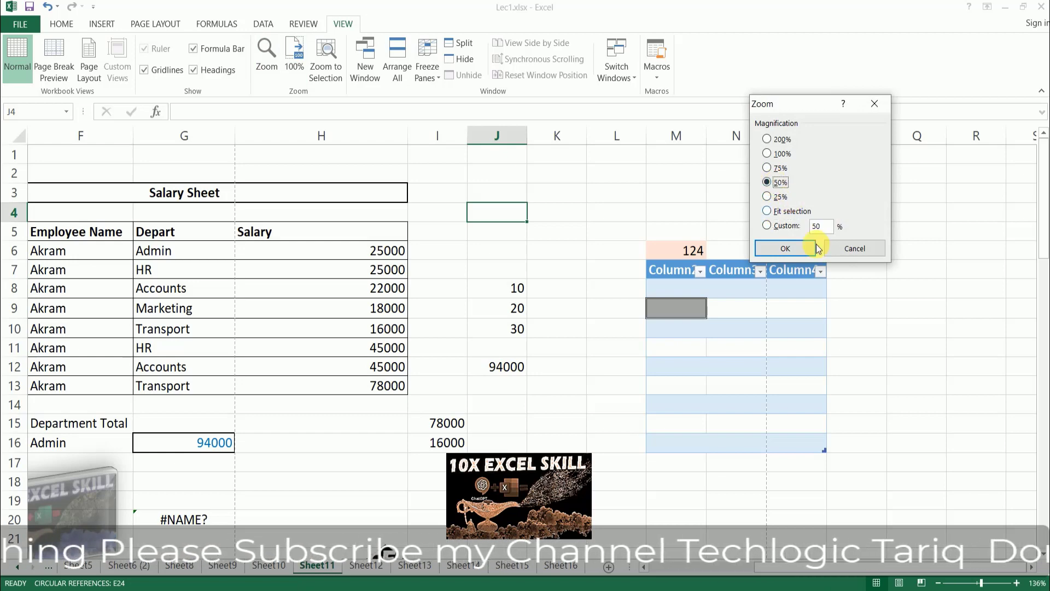
click(809, 249)
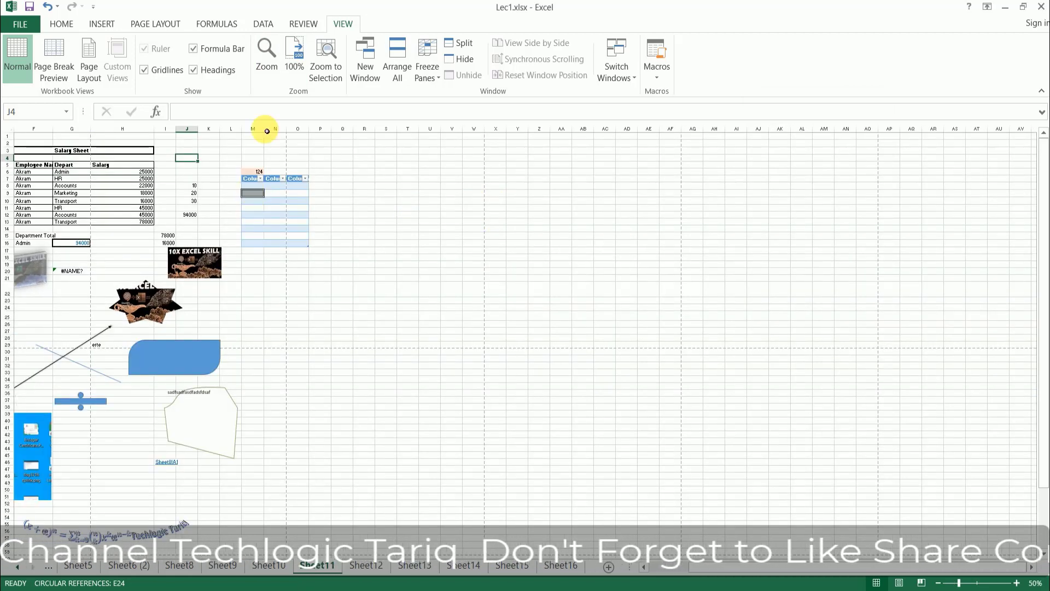
- Reset the zoom to 100%, and zoom the window to the selected salary table E3:H13
click(300, 52)
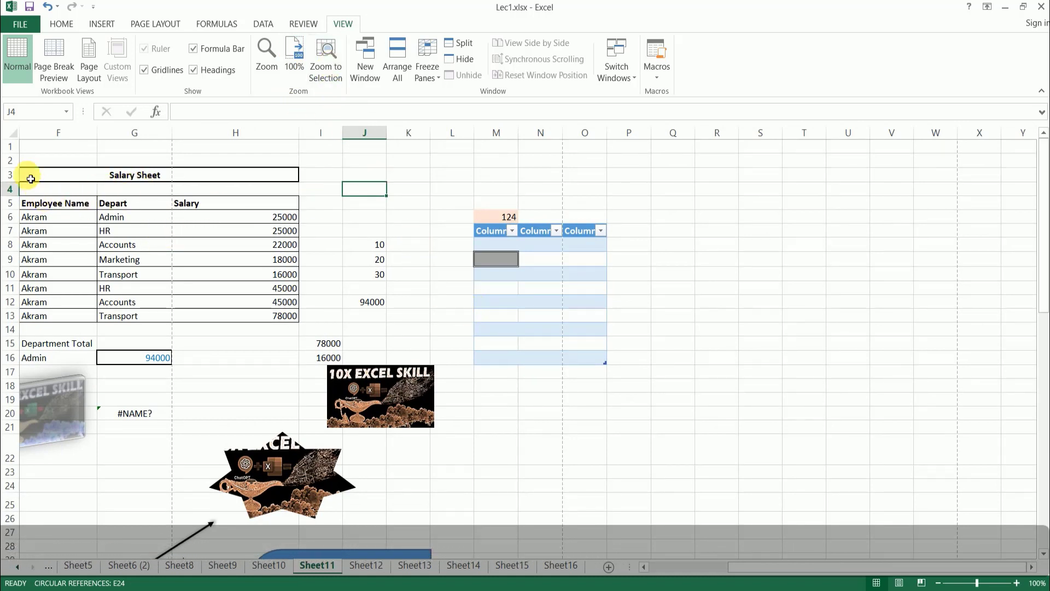
drag(27, 176, 256, 320)
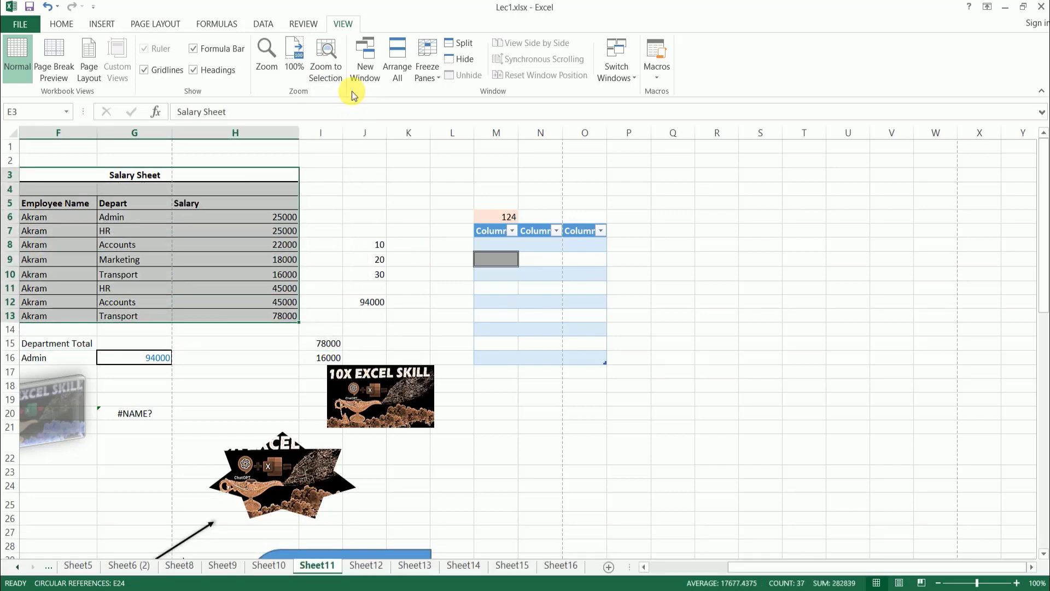
click(330, 70)
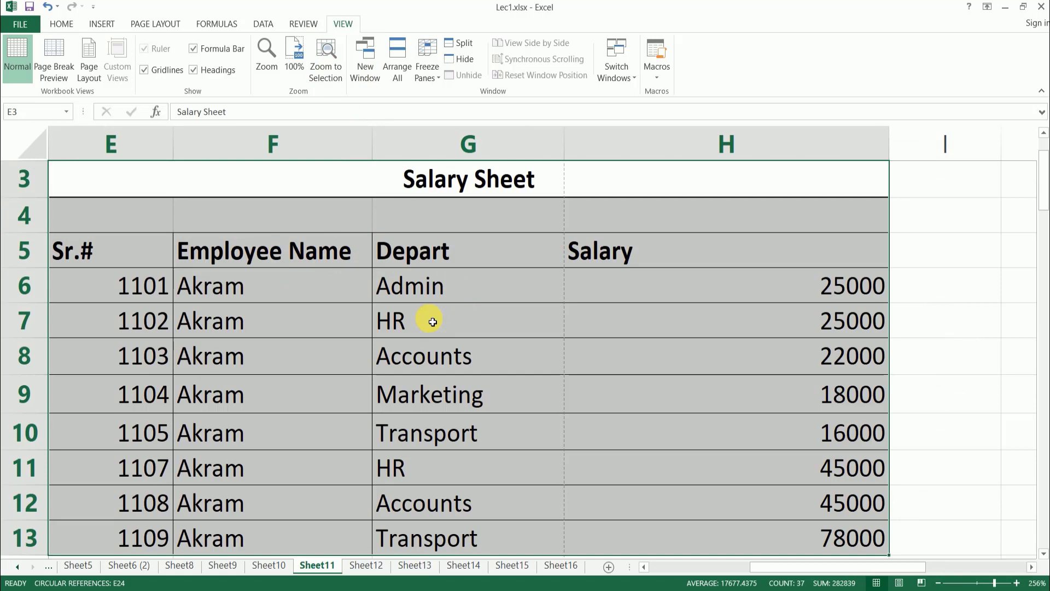
- Freeze the panes at cell G5, and scroll down through the sheet and back to check the frozen rows
click(513, 263)
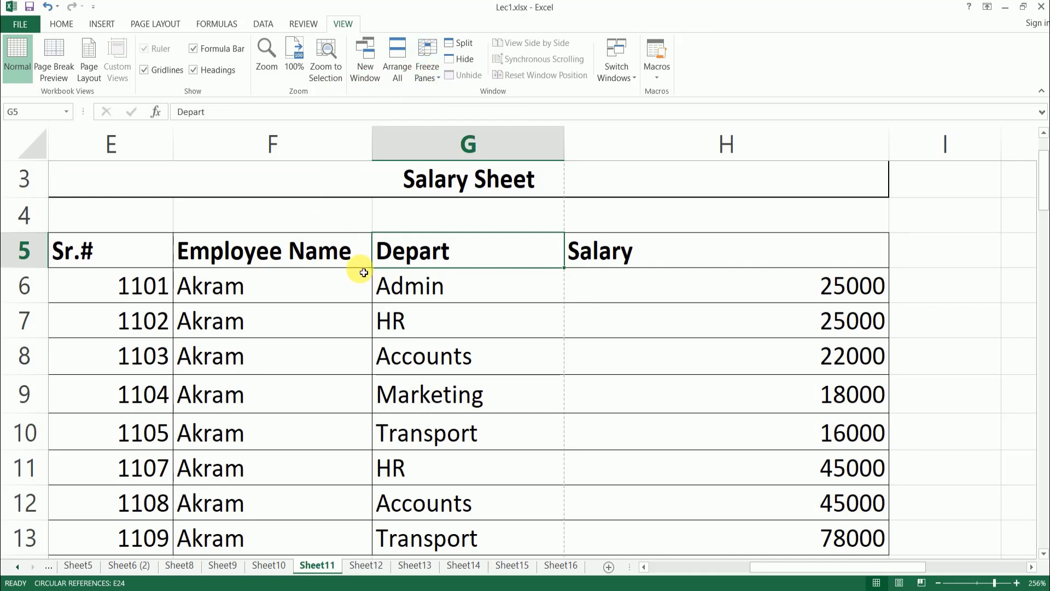
scroll(364, 272, up, 1)
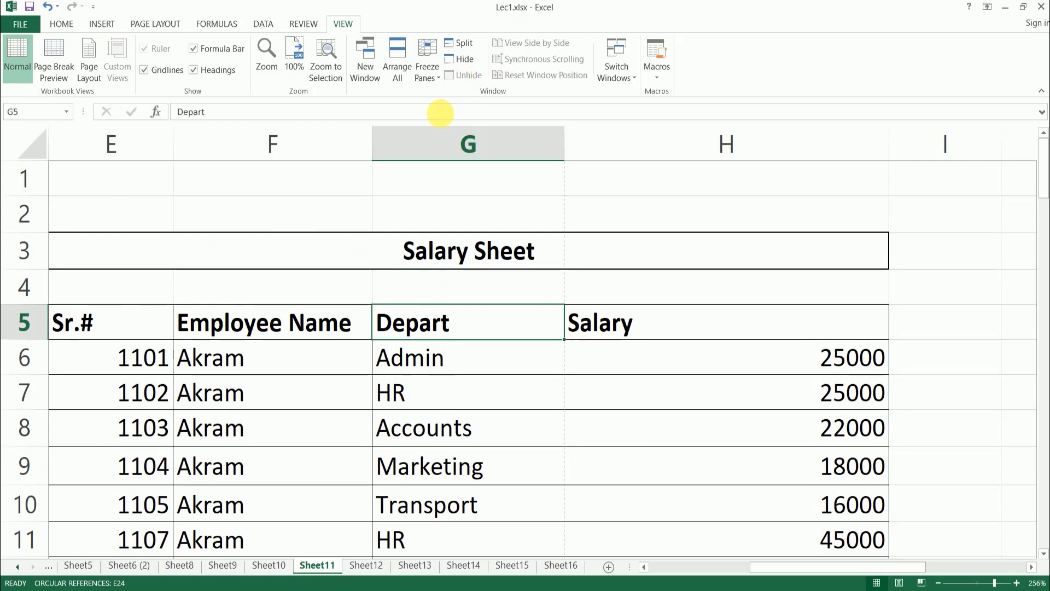
click(434, 42)
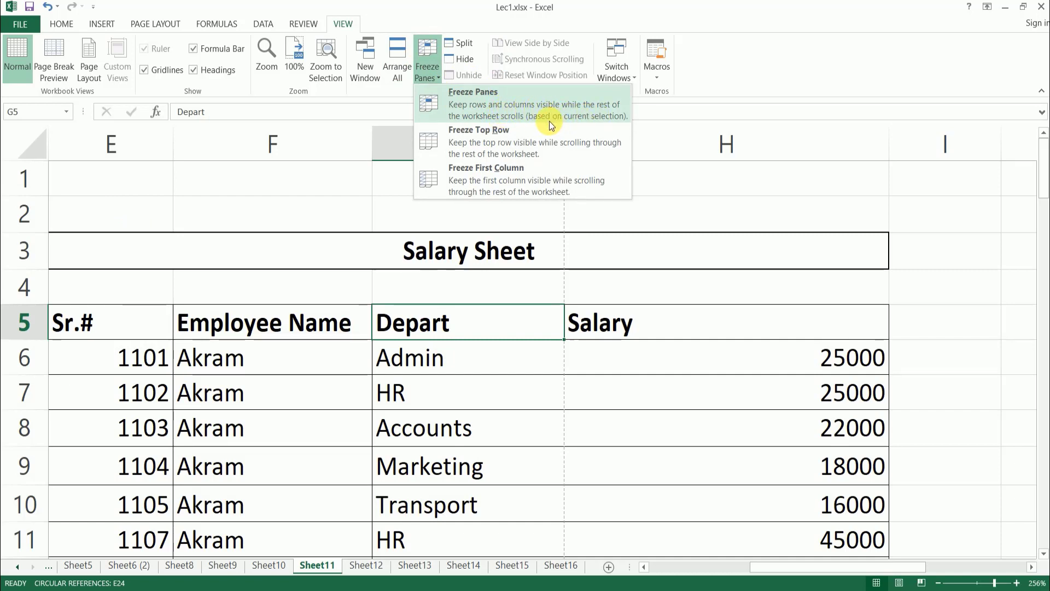
click(547, 98)
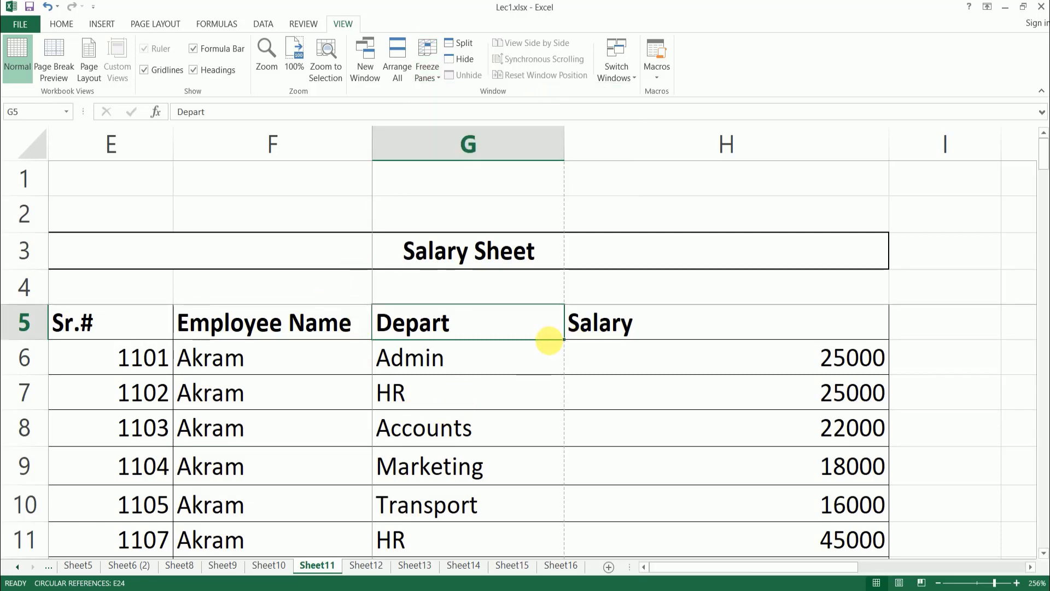
scroll(547, 342, down, 6)
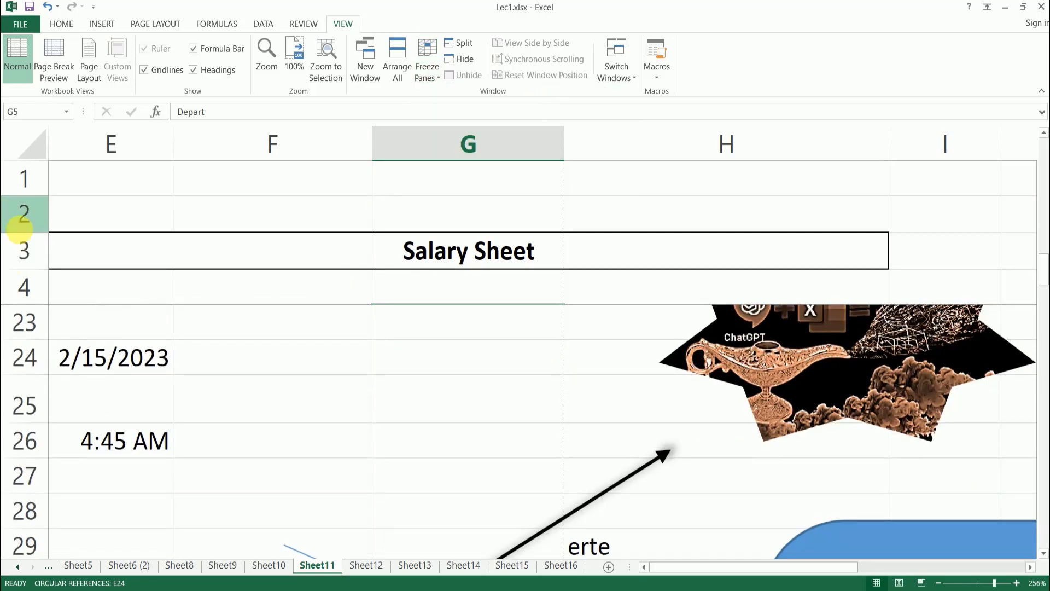
scroll(212, 296, down, 6)
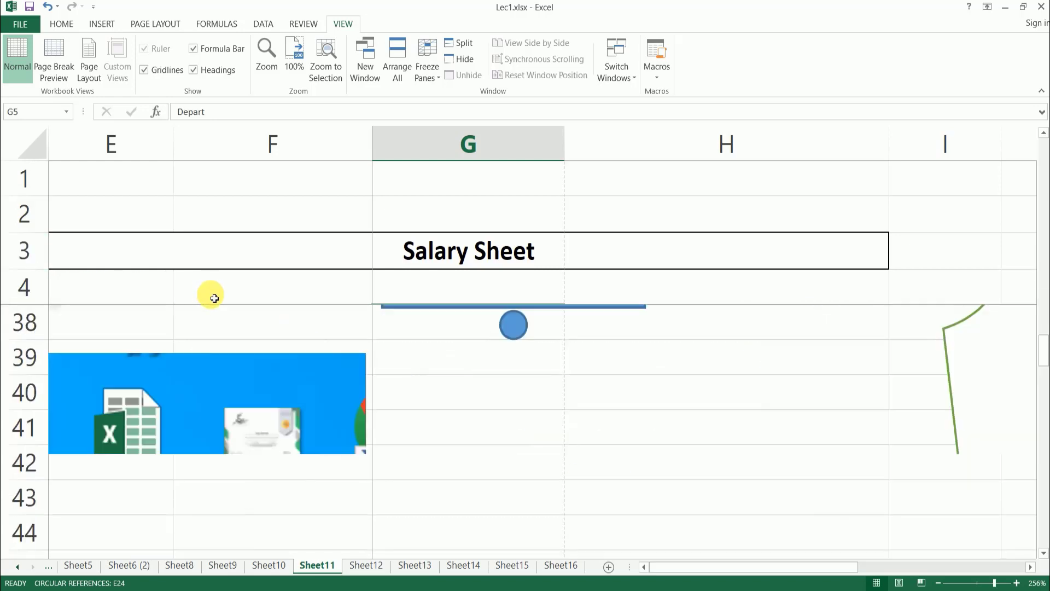
scroll(215, 298, down, 9)
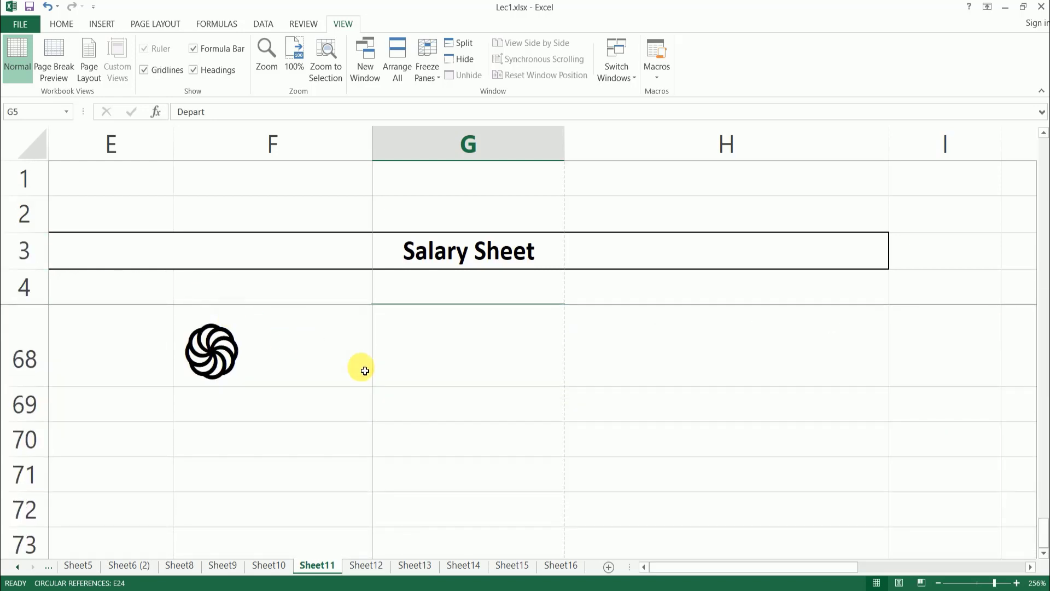
scroll(355, 355, up, 12)
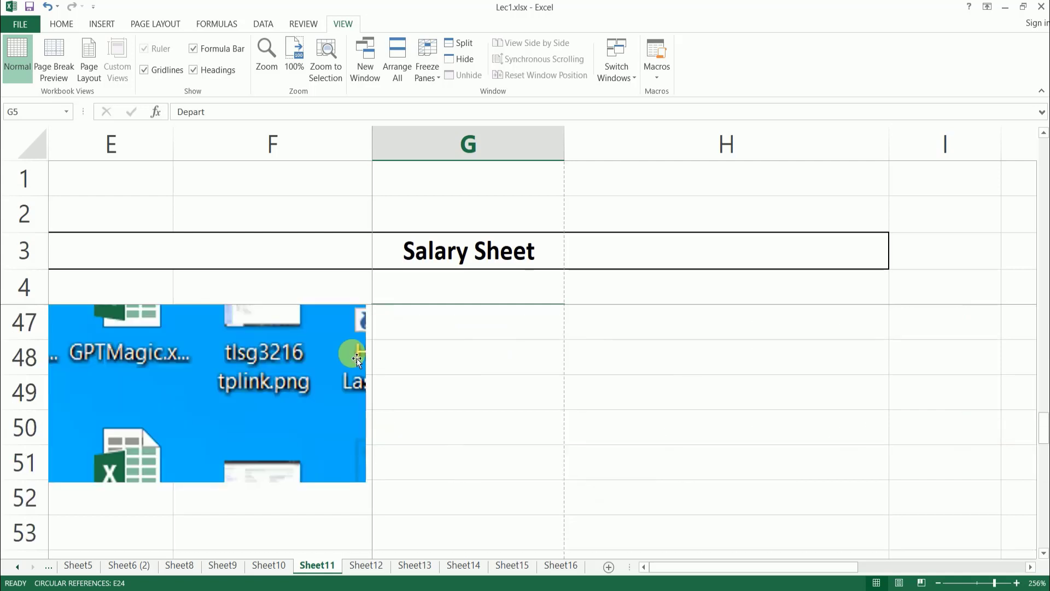
scroll(130, 352, up, 9)
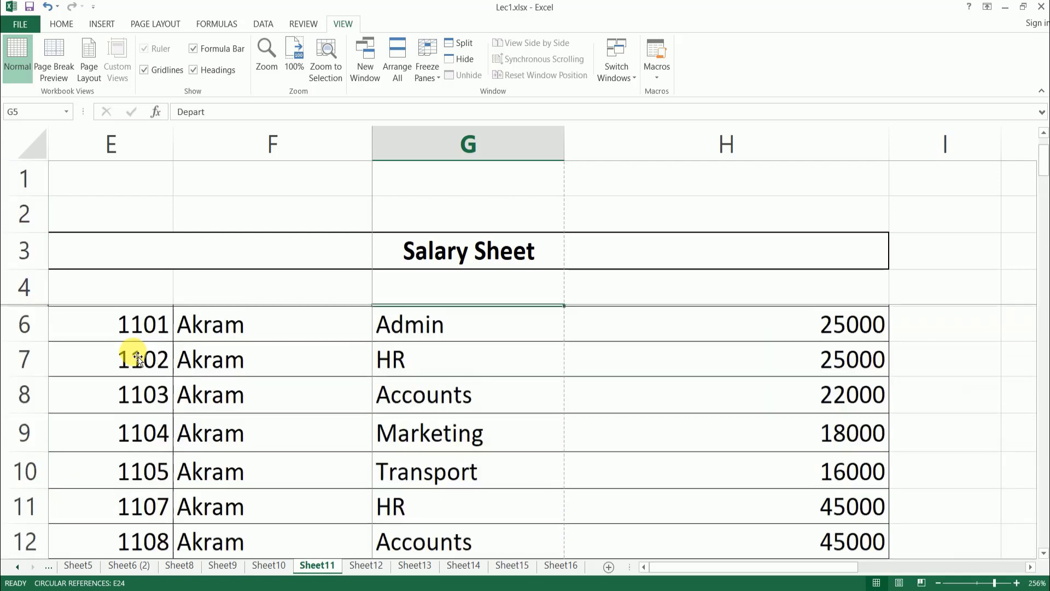
- Freeze only the top row, and scroll down through the sheet and back to check it
click(428, 75)
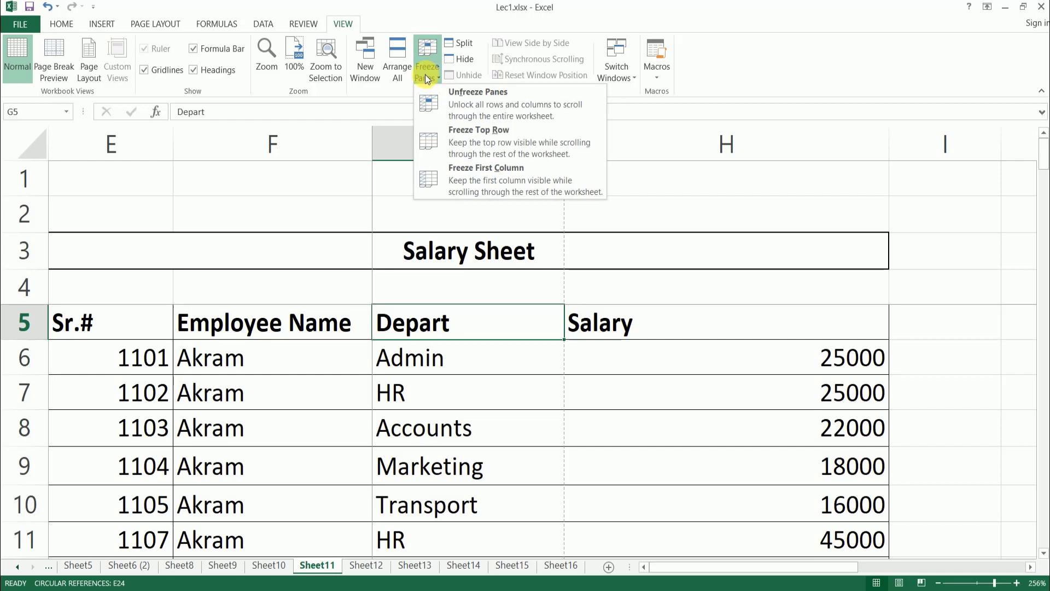
click(469, 144)
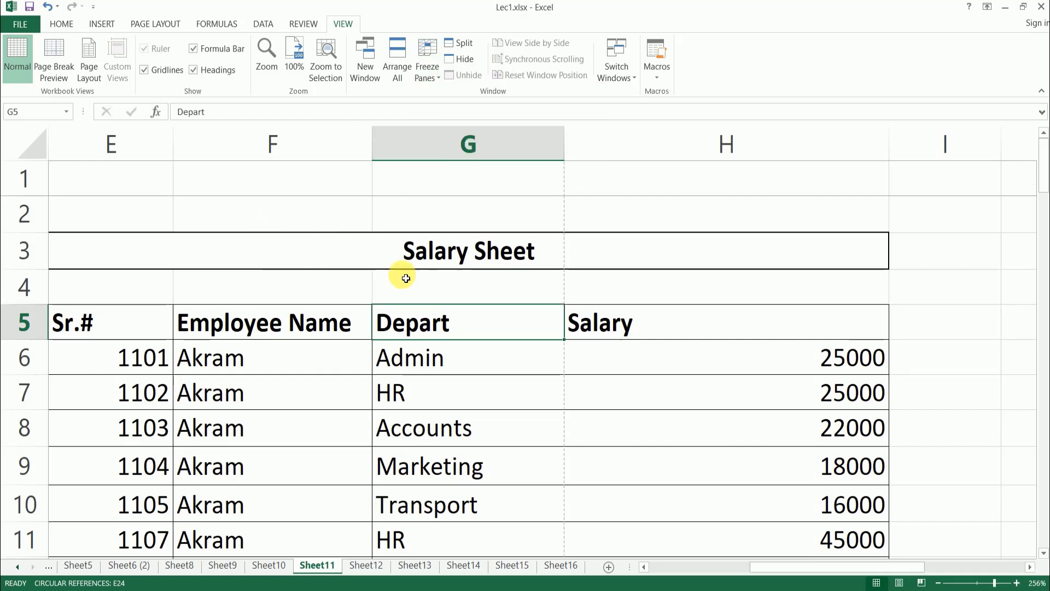
scroll(406, 279, down, 11)
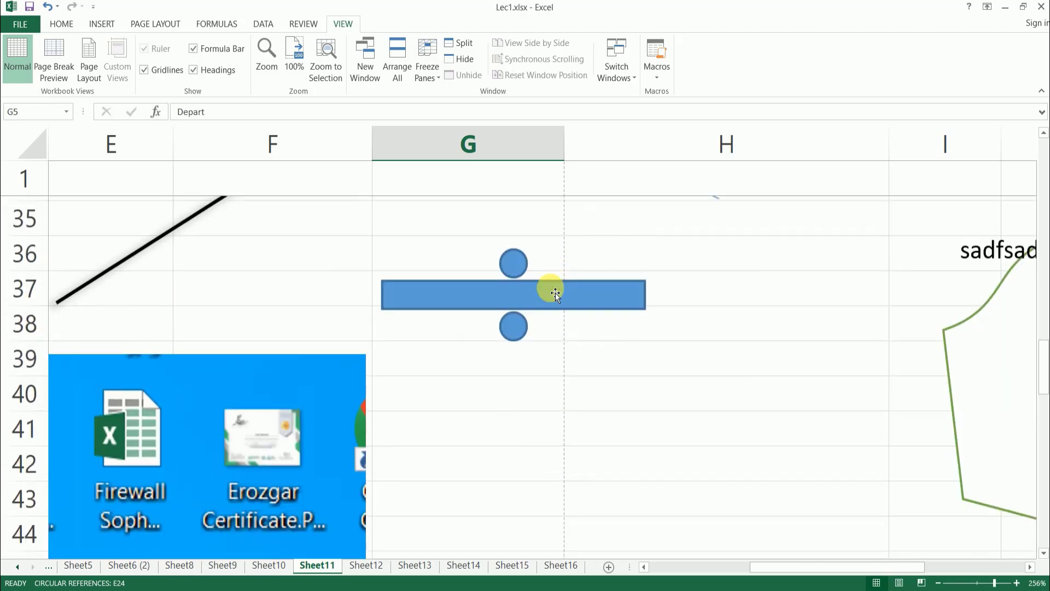
scroll(550, 287, down, 6)
scroll(550, 287, up, 15)
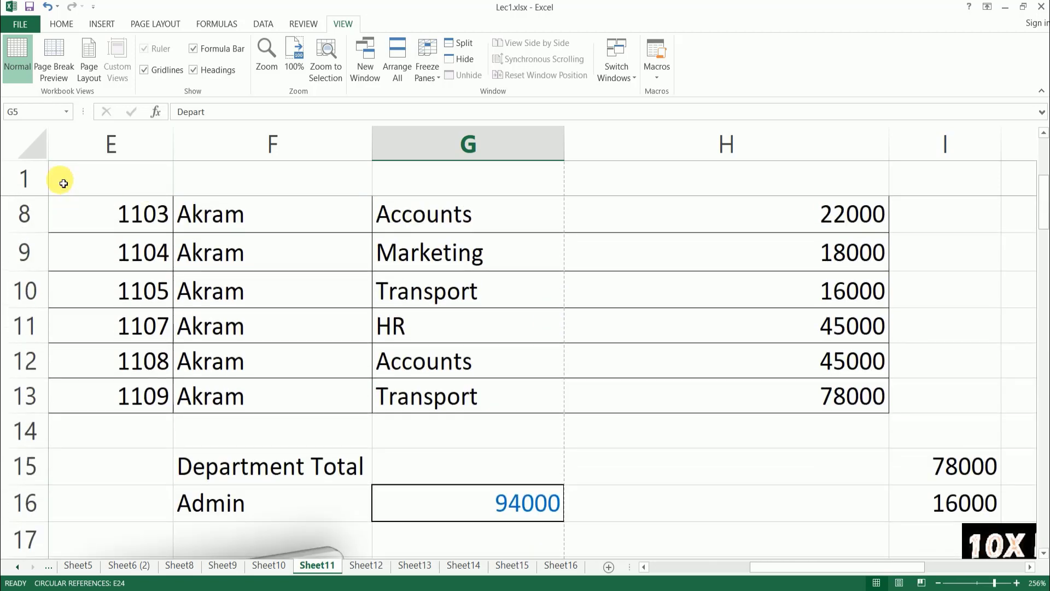
scroll(567, 244, up, 2)
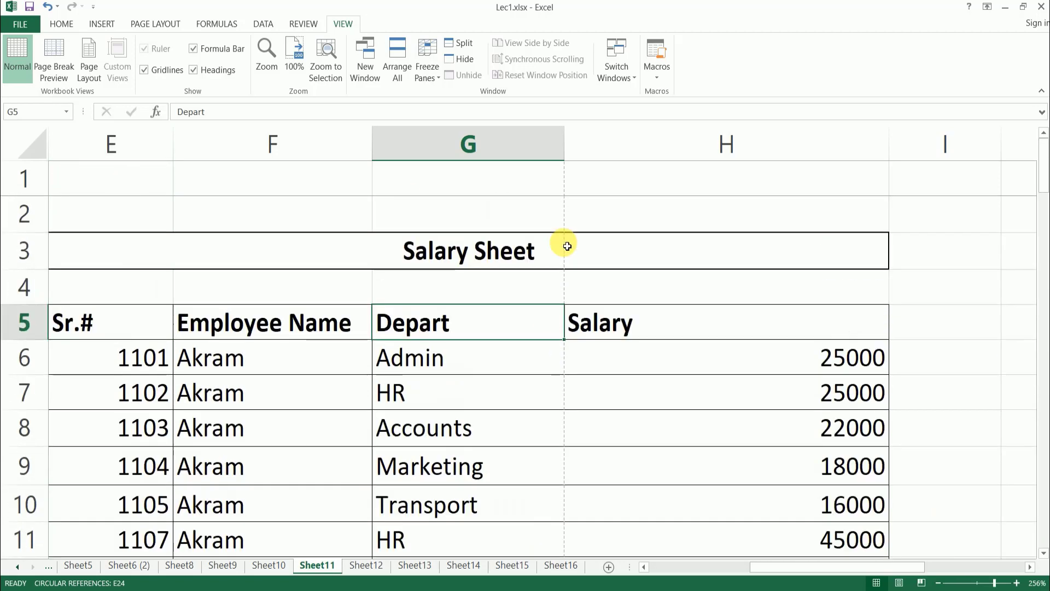
- Freeze the sheet's first column, and scroll down through the sheet and back to check it
click(427, 77)
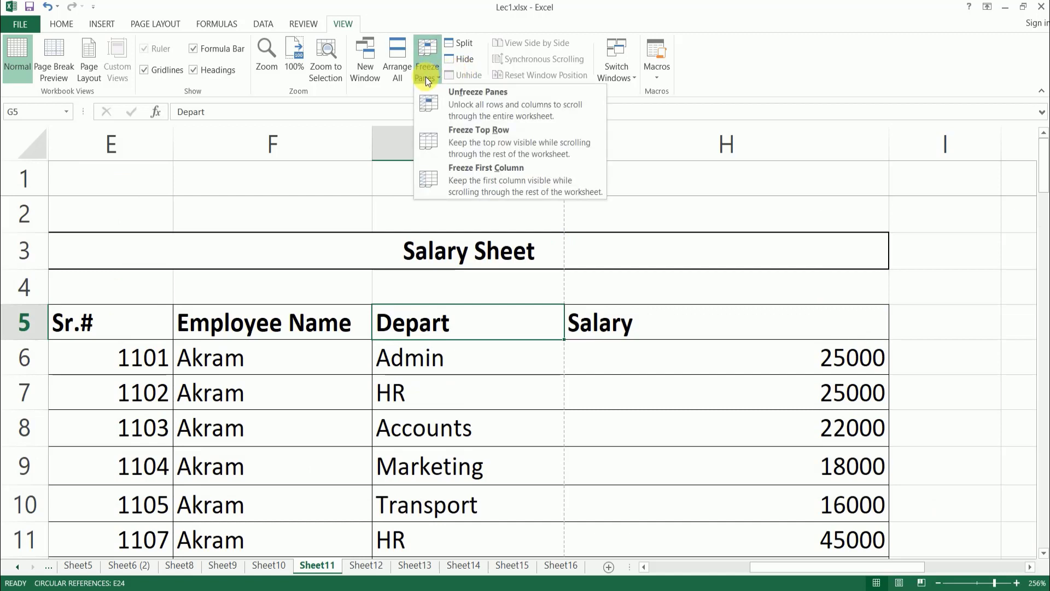
click(499, 183)
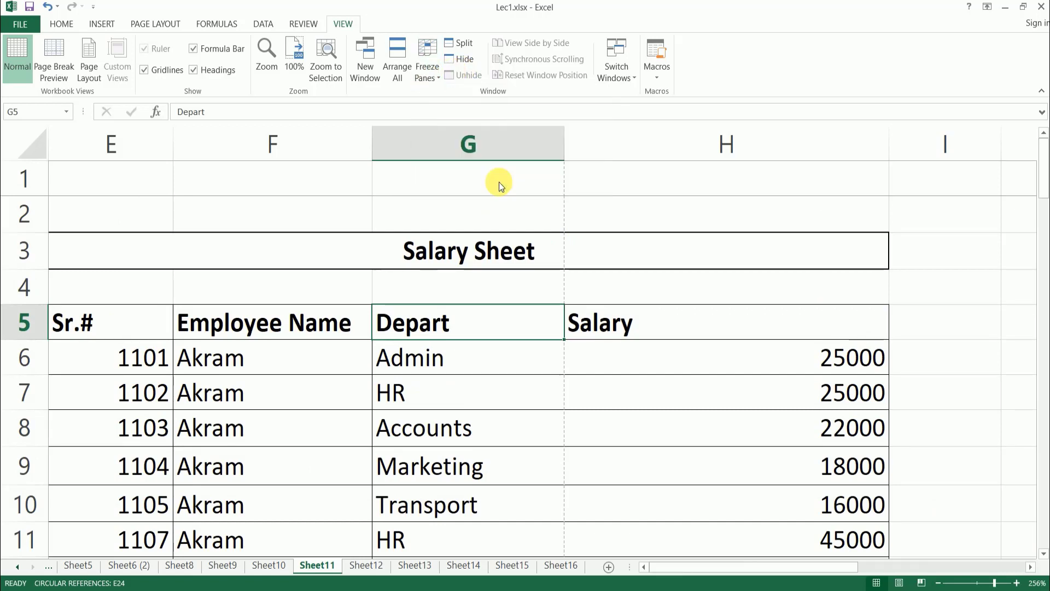
scroll(216, 301, down, 2)
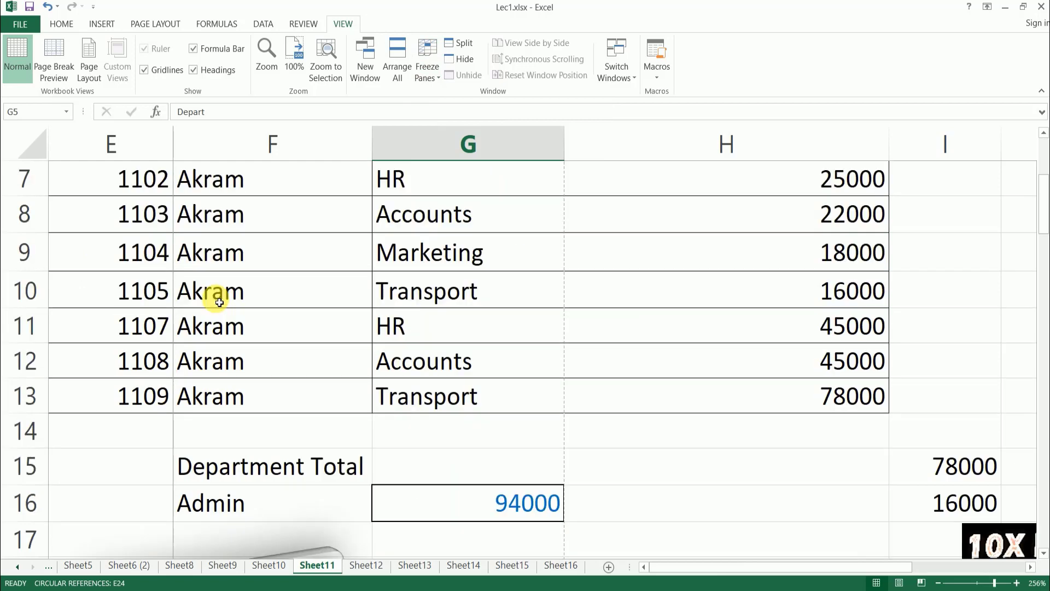
scroll(216, 293, up, 2)
scroll(221, 304, down, 5)
scroll(221, 303, up, 5)
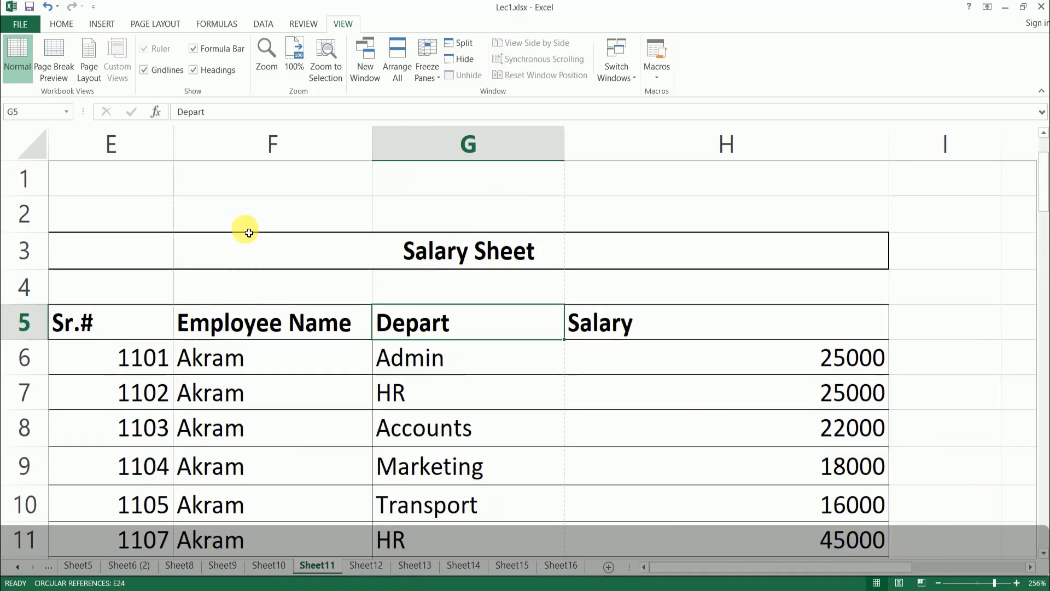
- Unfreeze all rows and columns, and scroll down and back to check that the whole sheet moves freely
click(430, 77)
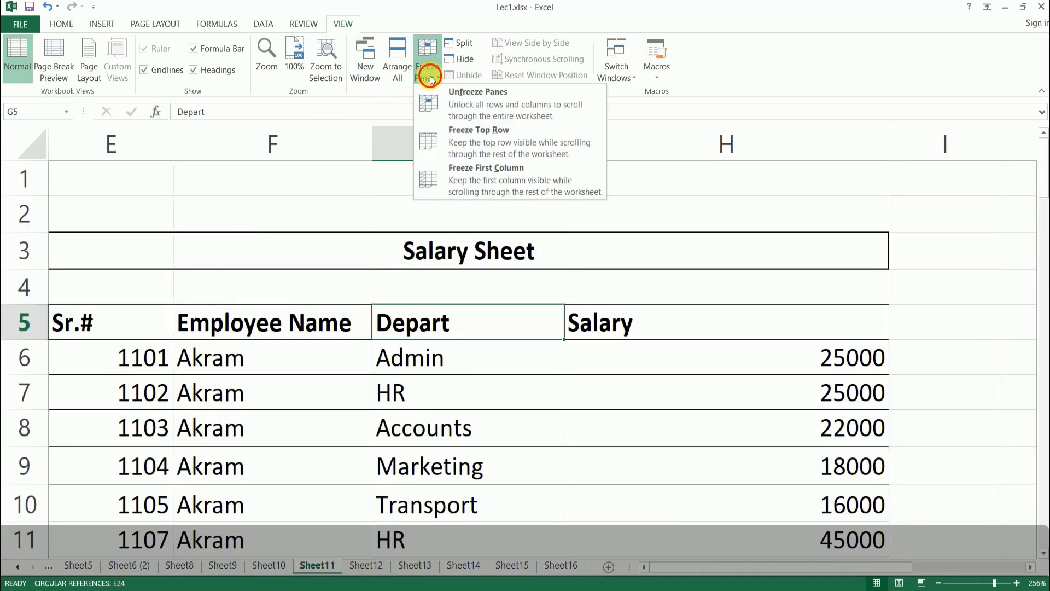
click(431, 78)
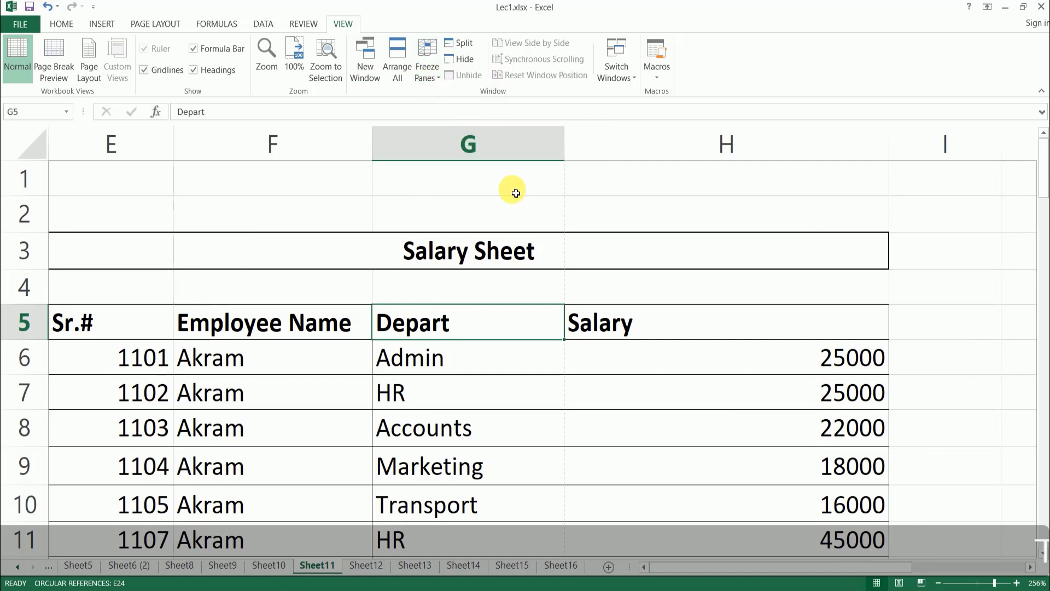
click(432, 80)
click(486, 94)
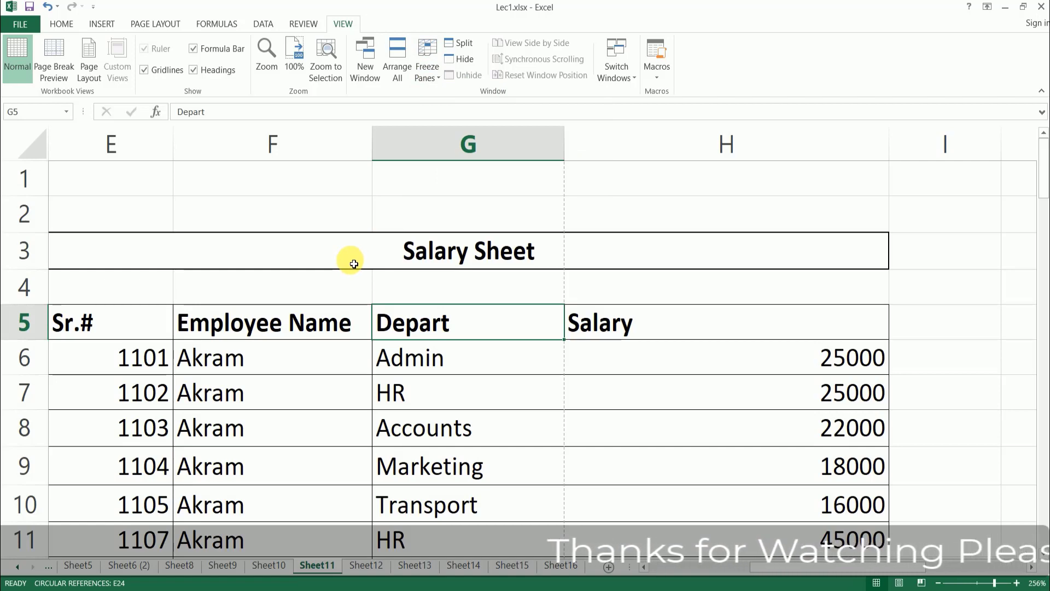
scroll(350, 257, down, 7)
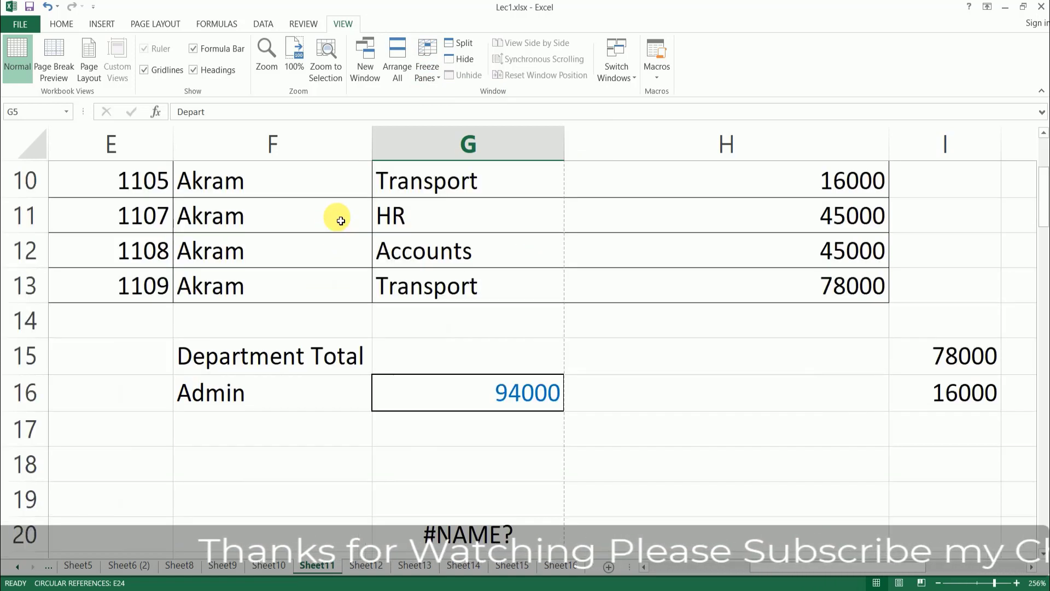
scroll(341, 221, up, 7)
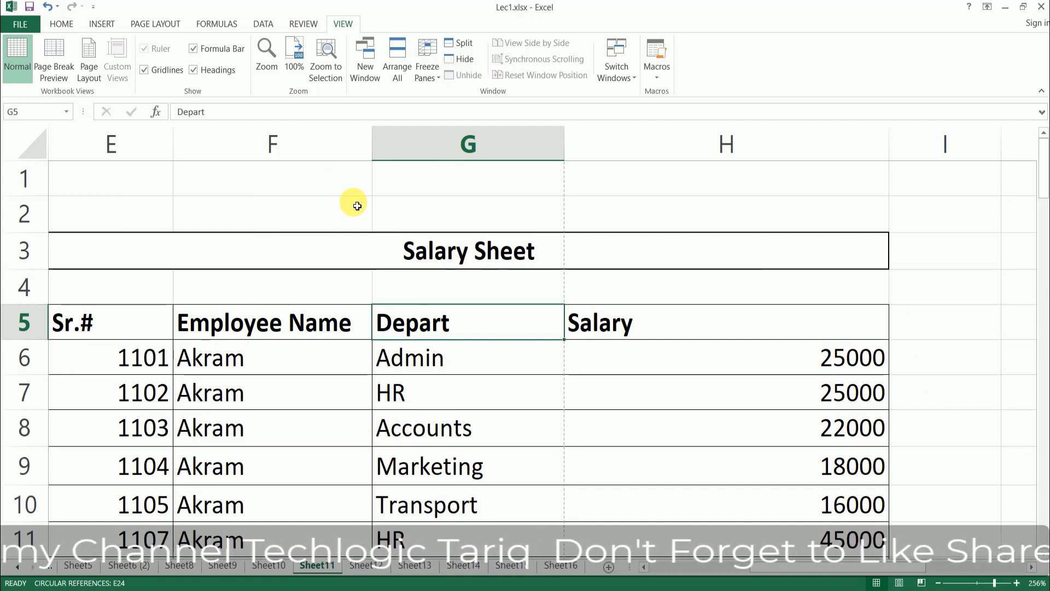
- Split the window into panes at cell G2, select cells across the panes, and remove the split
click(447, 211)
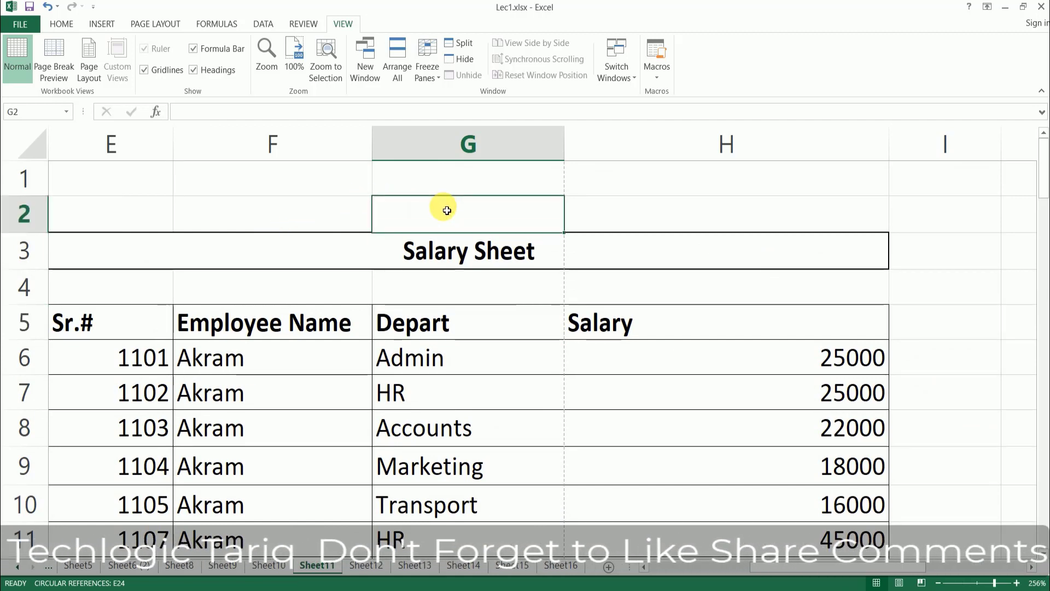
click(468, 44)
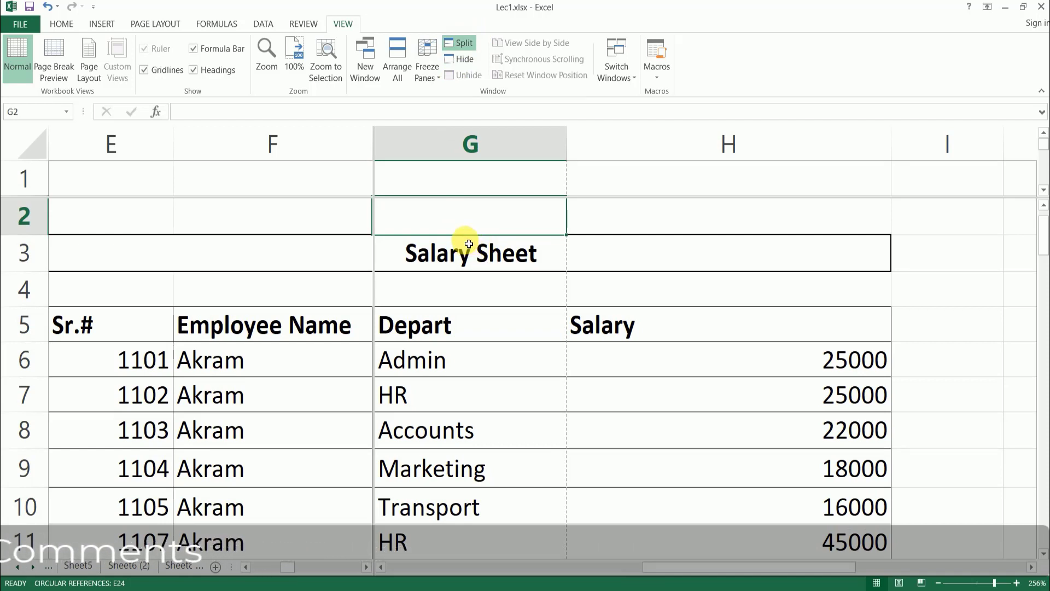
click(614, 221)
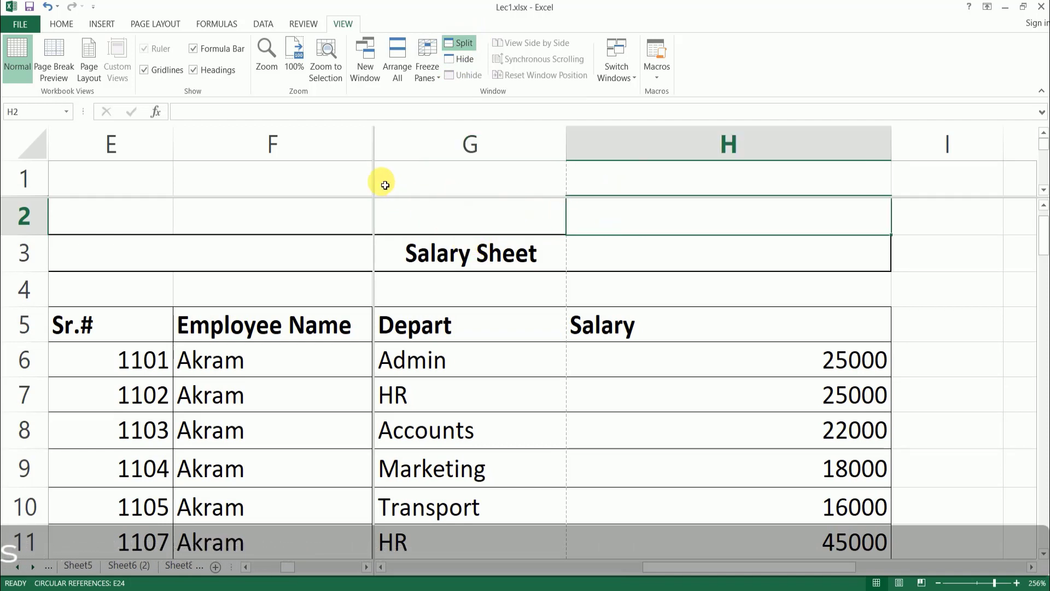
click(460, 216)
click(462, 42)
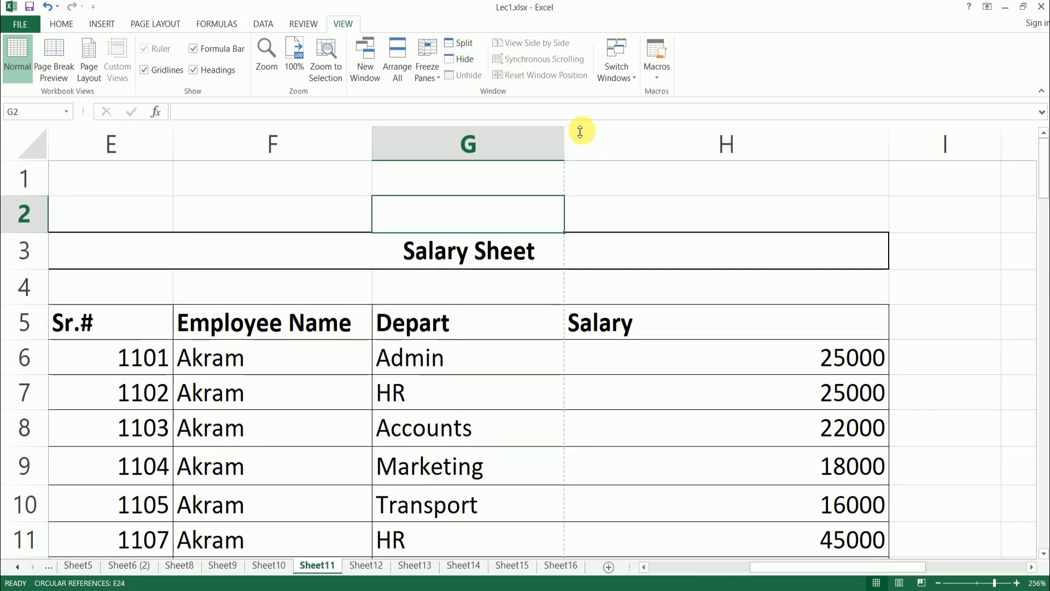
click(658, 78)
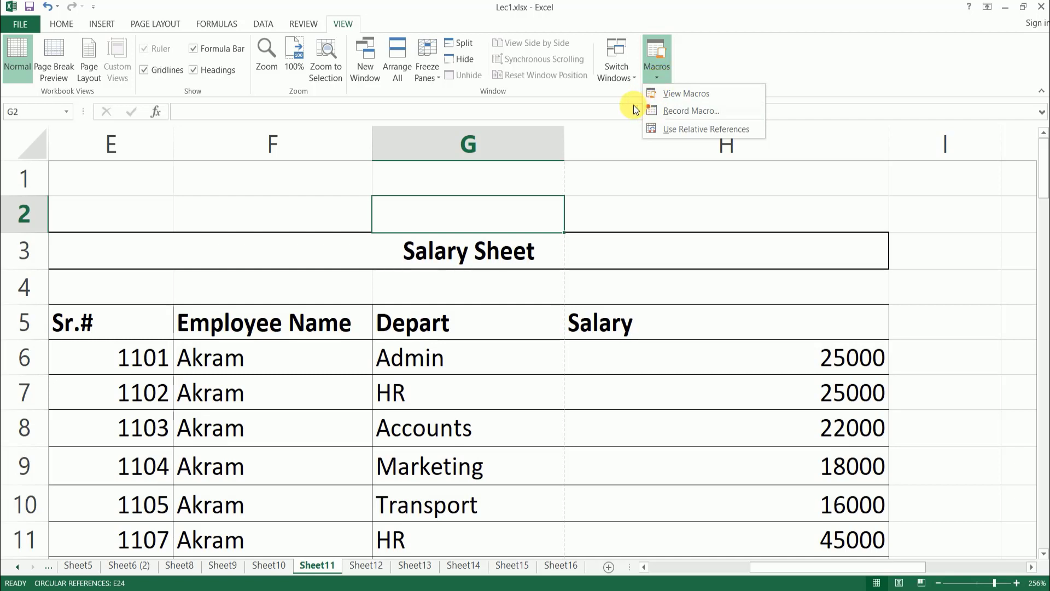
click(231, 207)
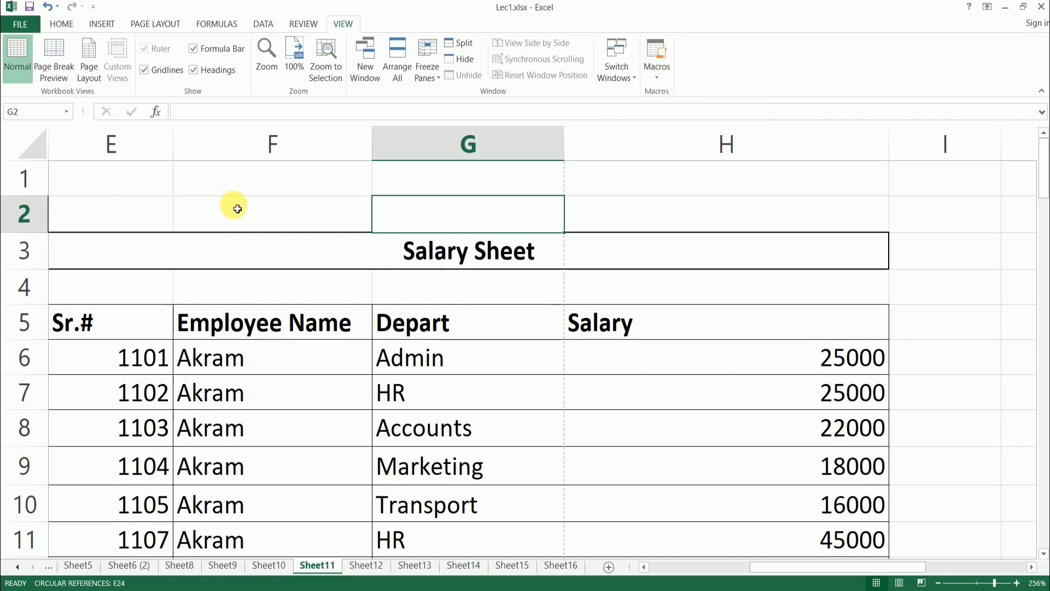
click(336, 215)
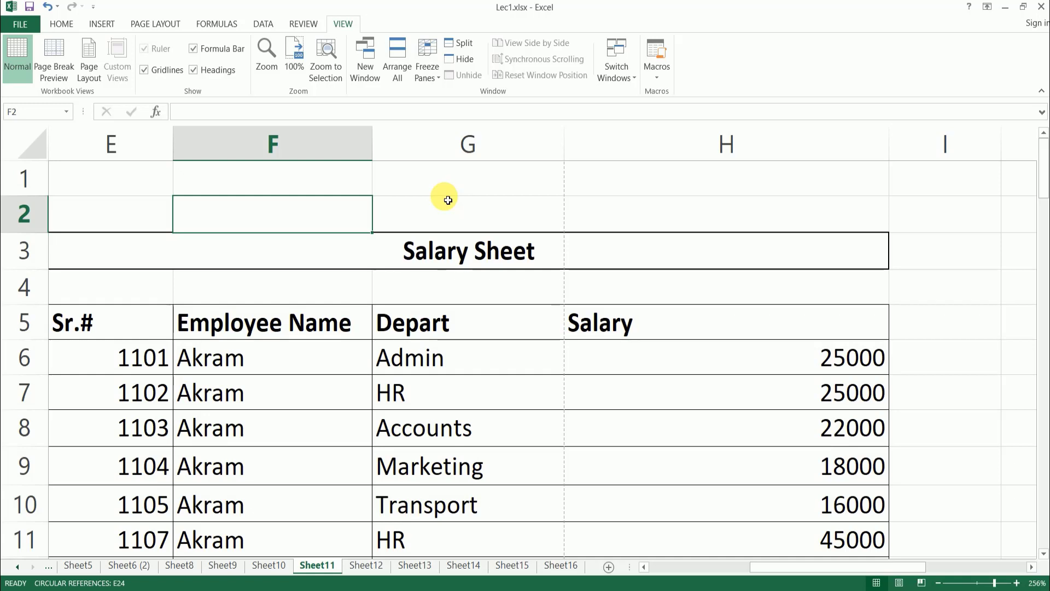
click(605, 194)
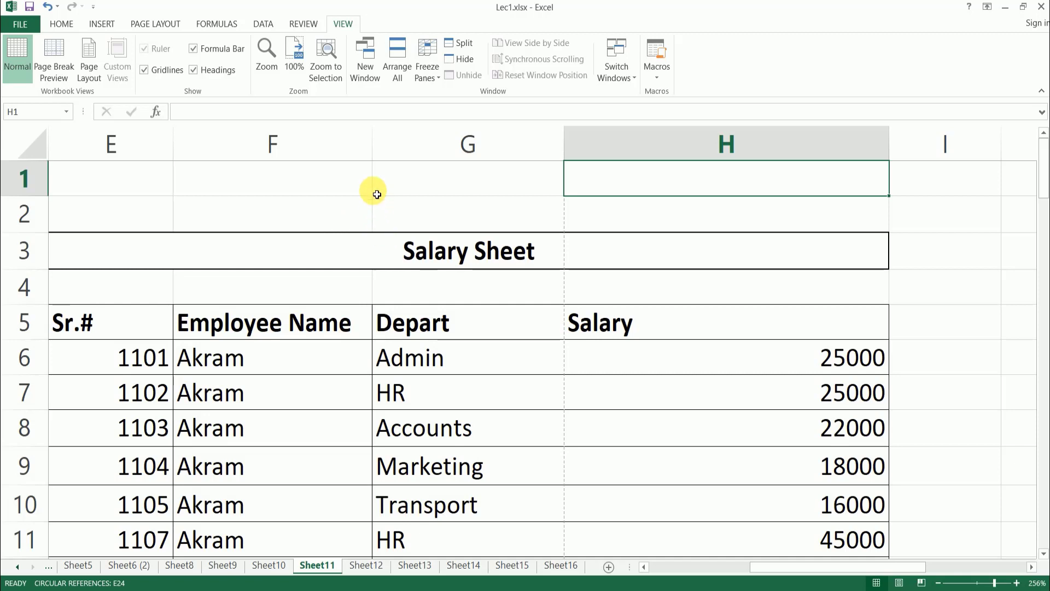
click(330, 219)
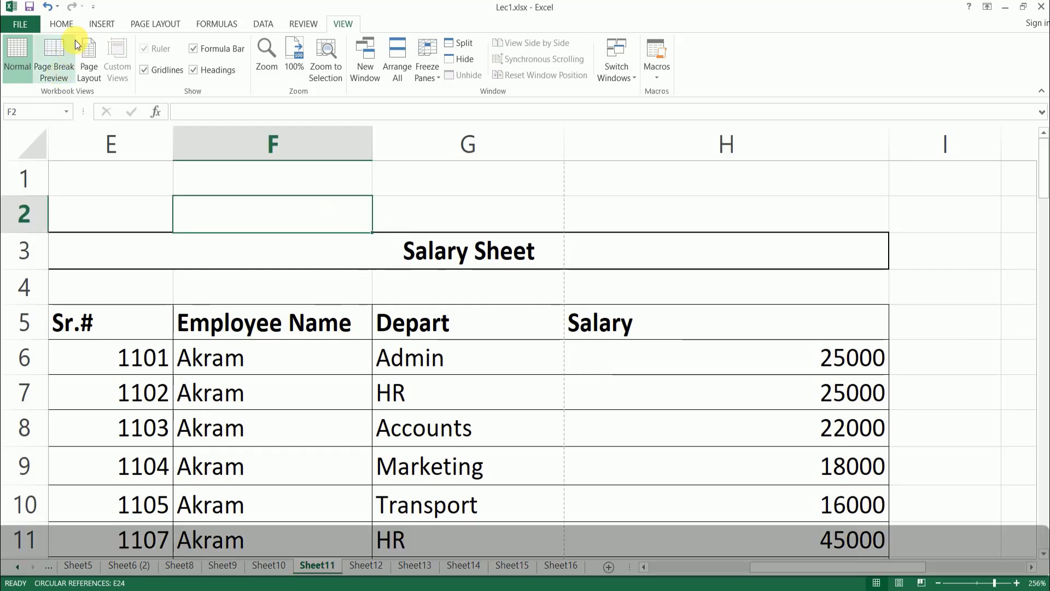
- Look through the pictures, shapes and equation placed below the salary table on Sheet11
click(66, 25)
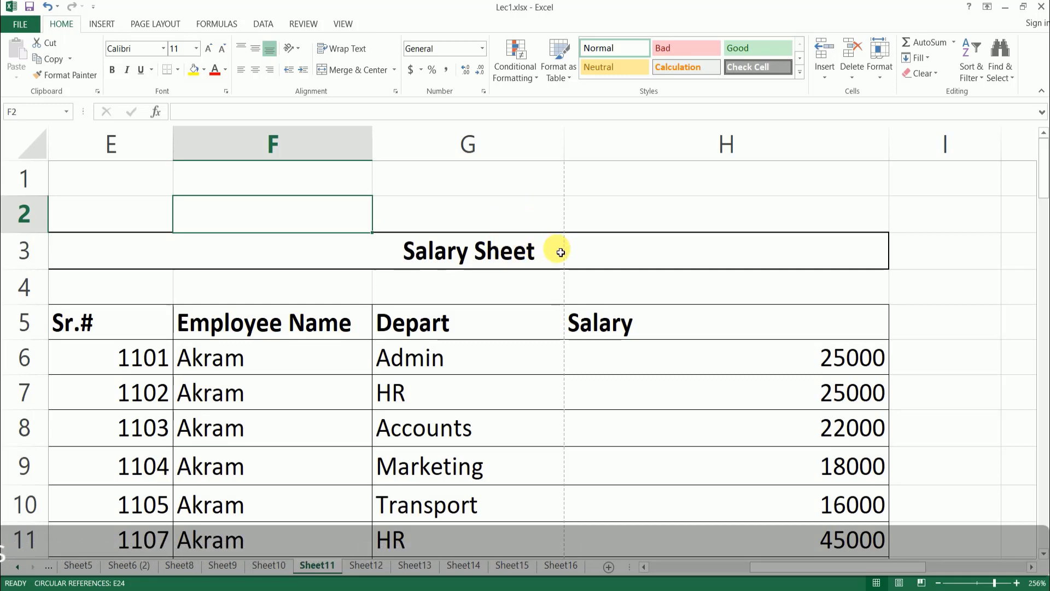
scroll(560, 252, down, 7)
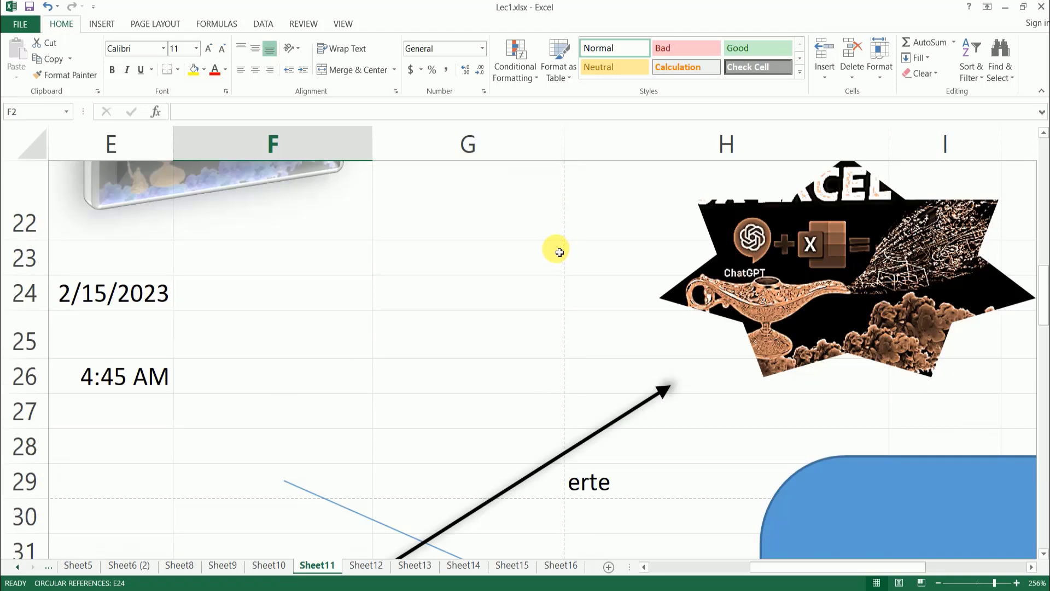
scroll(560, 252, down, 4)
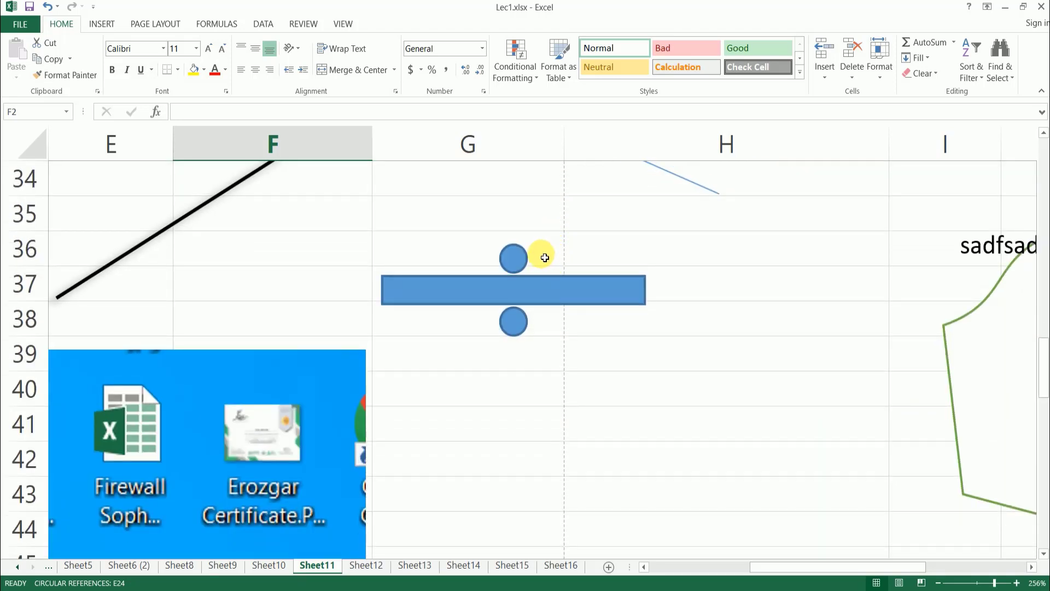
scroll(545, 257, down, 5)
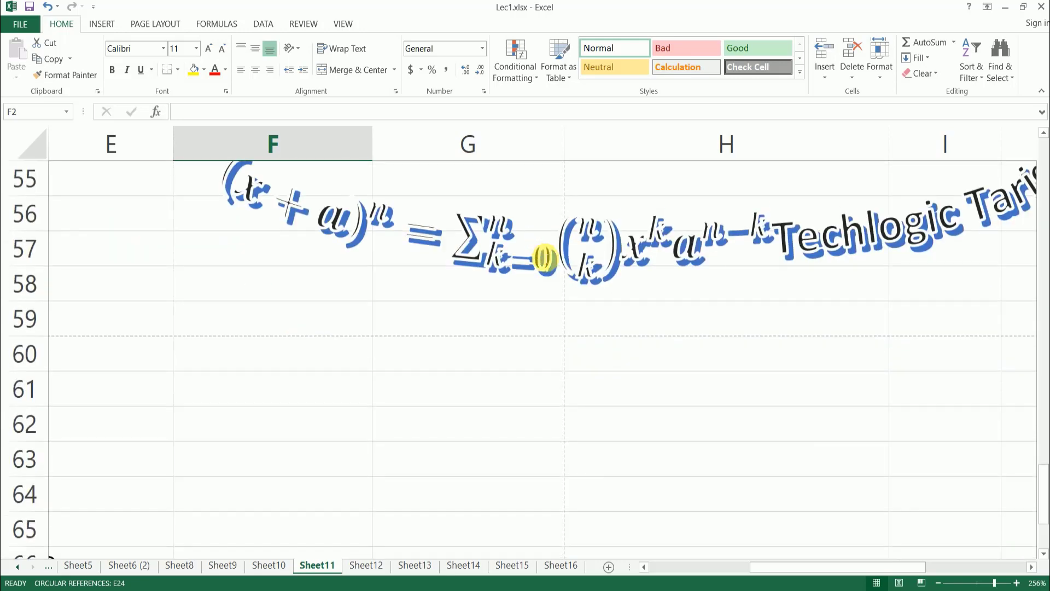
scroll(544, 259, up, 1)
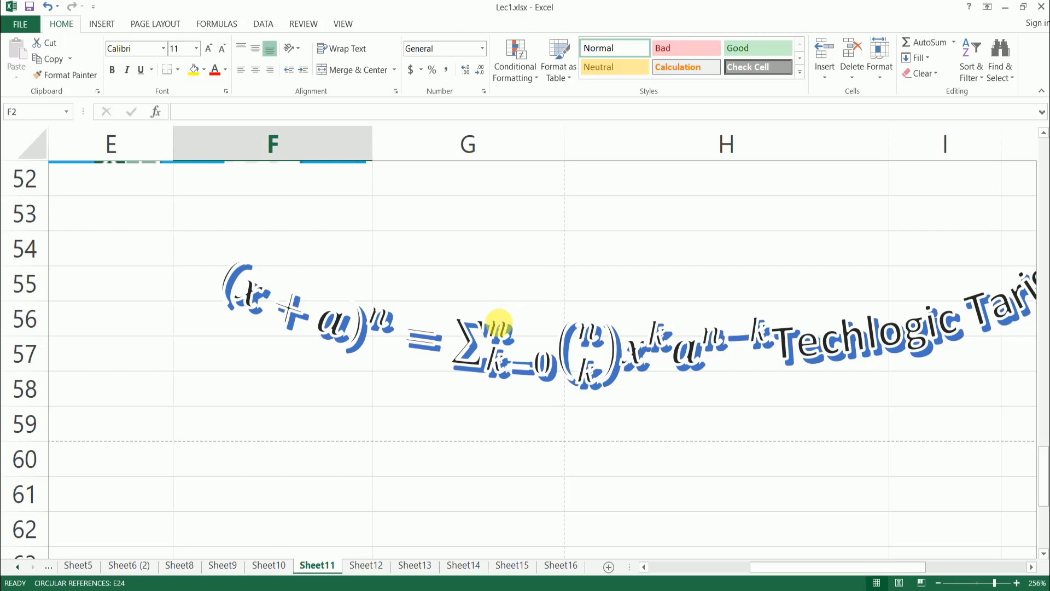
scroll(500, 318, down, 4)
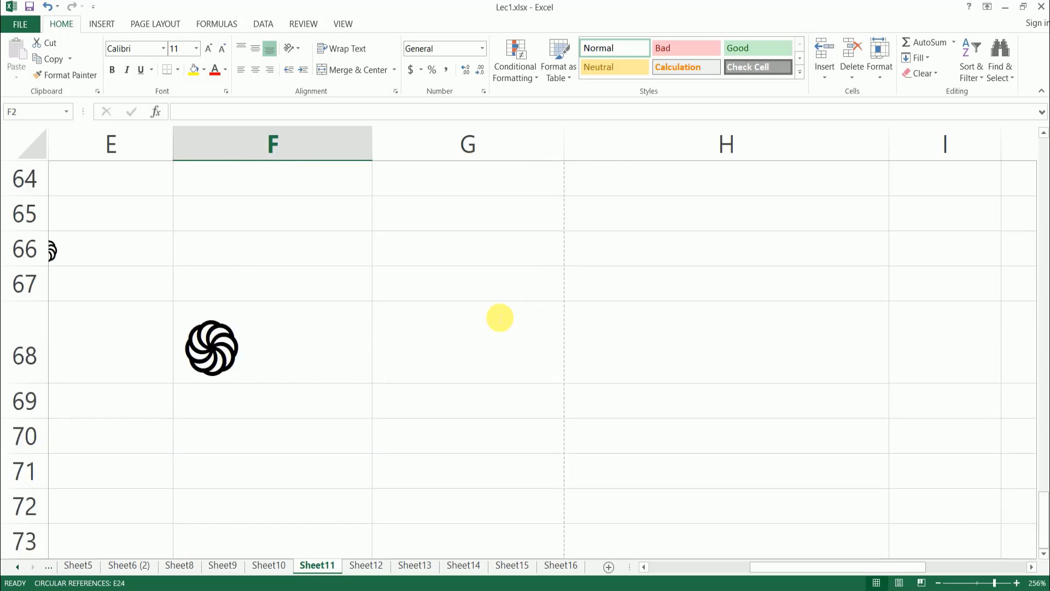